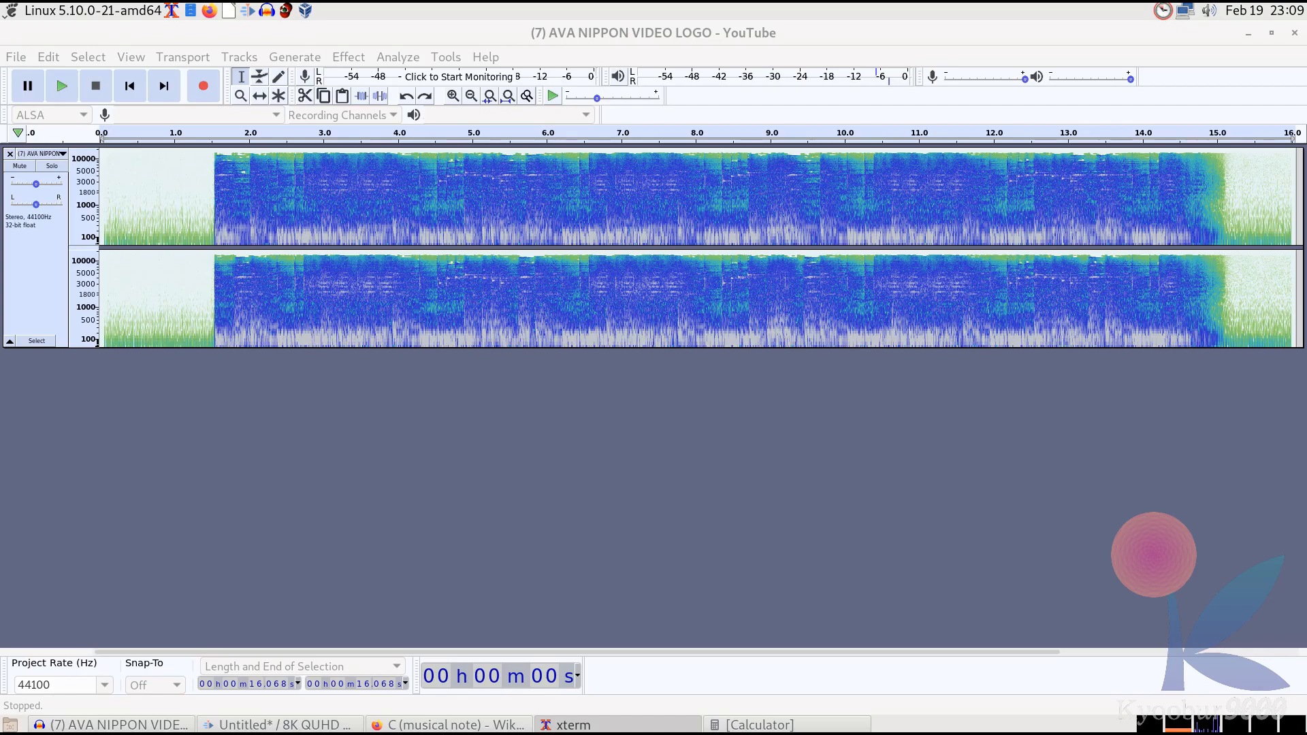
Select the audio track and set the project rate to 48000 Hz
click(1143, 170)
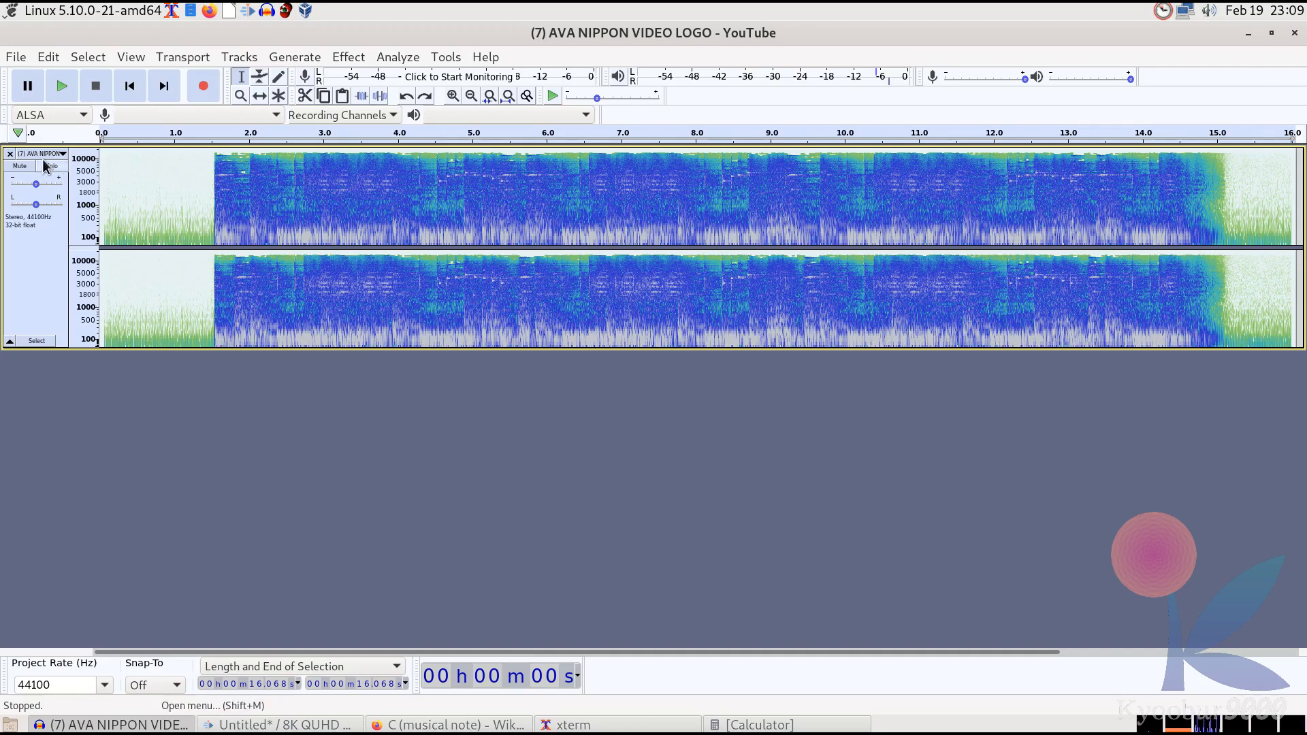
click(60, 93)
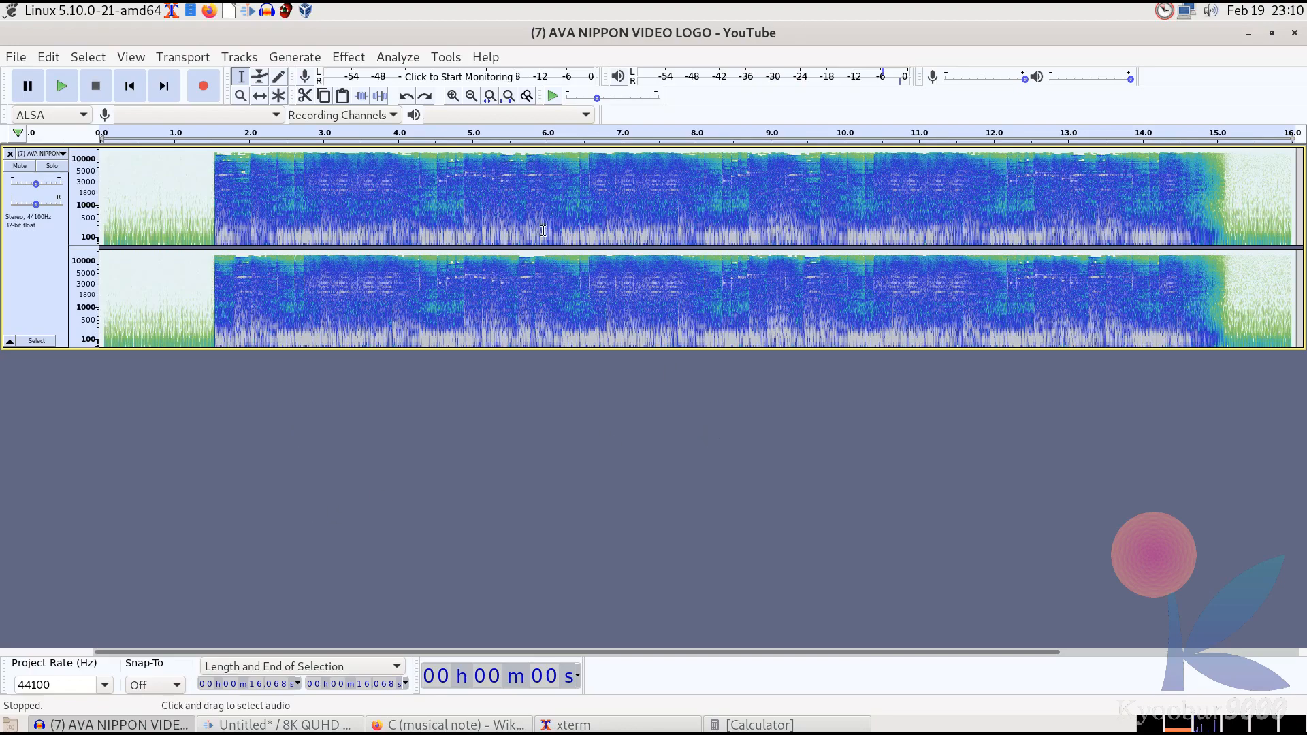
click(104, 684)
click(86, 523)
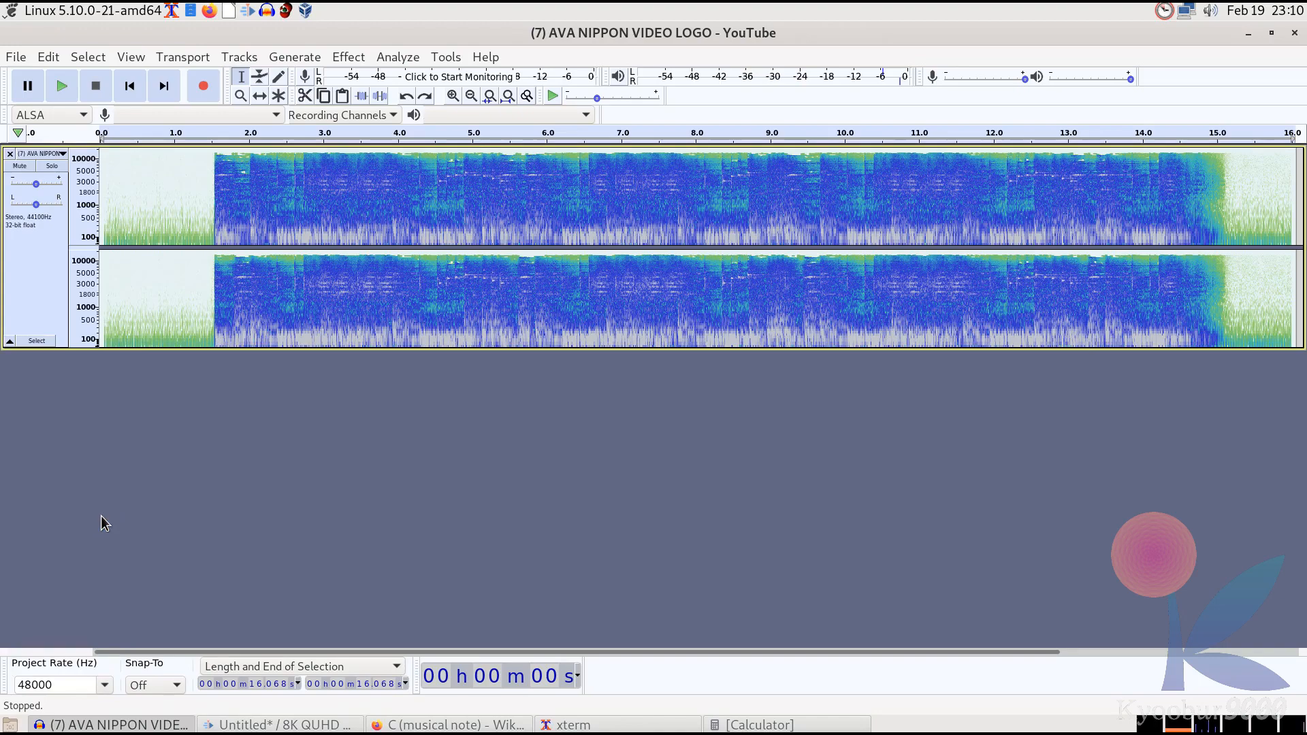
Resample the track to 48000 Hz
click(239, 57)
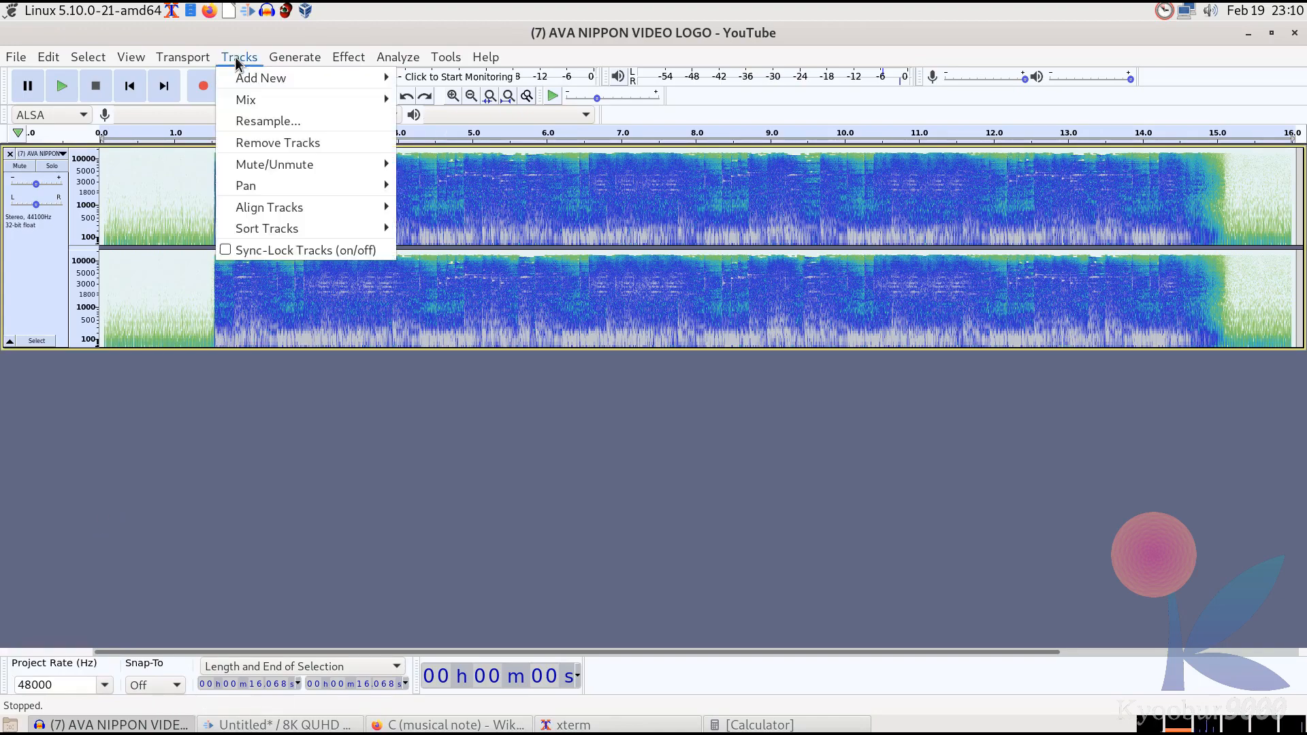
click(257, 122)
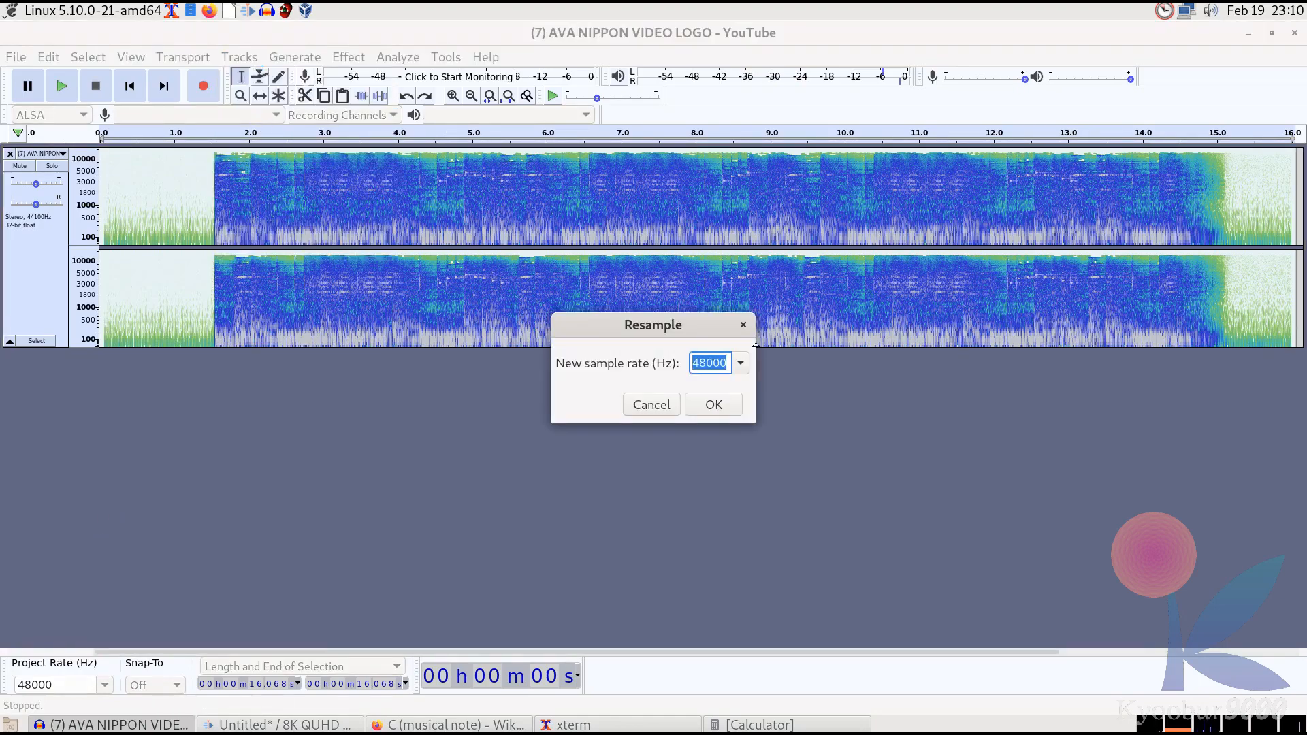
click(711, 404)
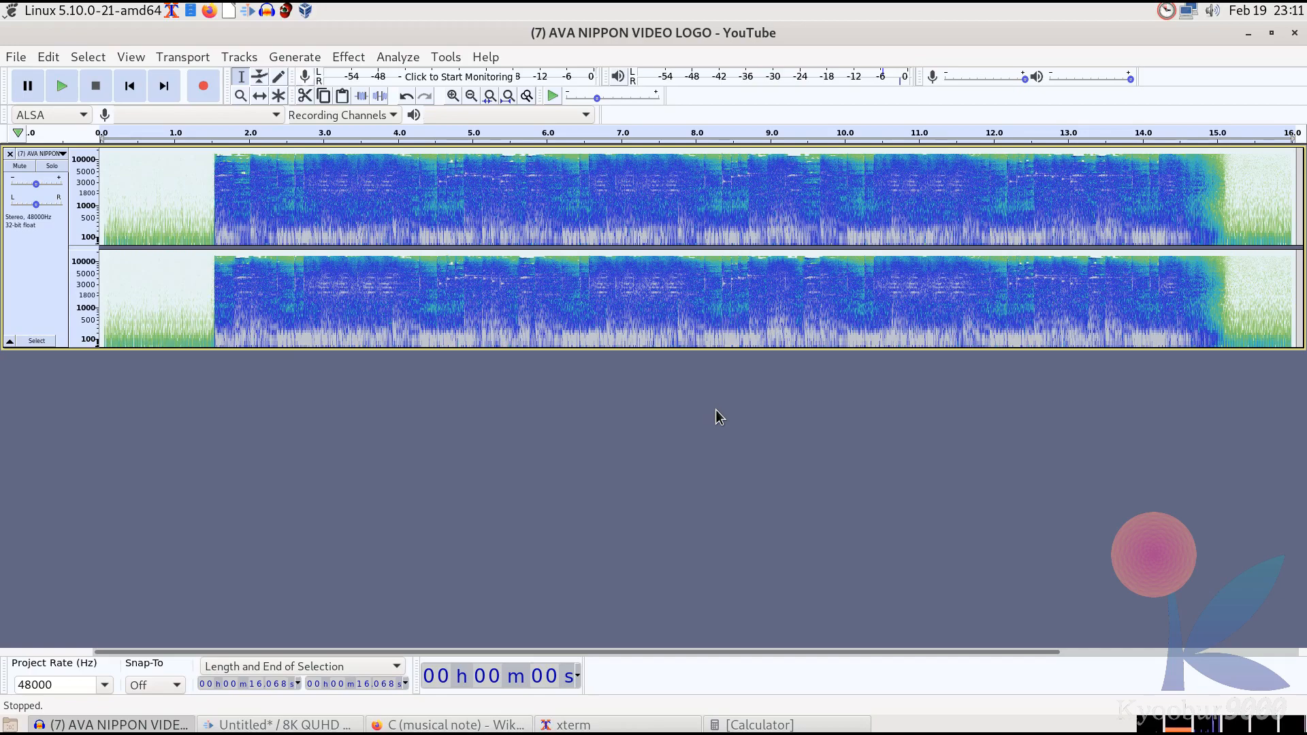
Switch to the C (musical note) Wikipedia page and open the Calculator beside its frequency table
click(507, 725)
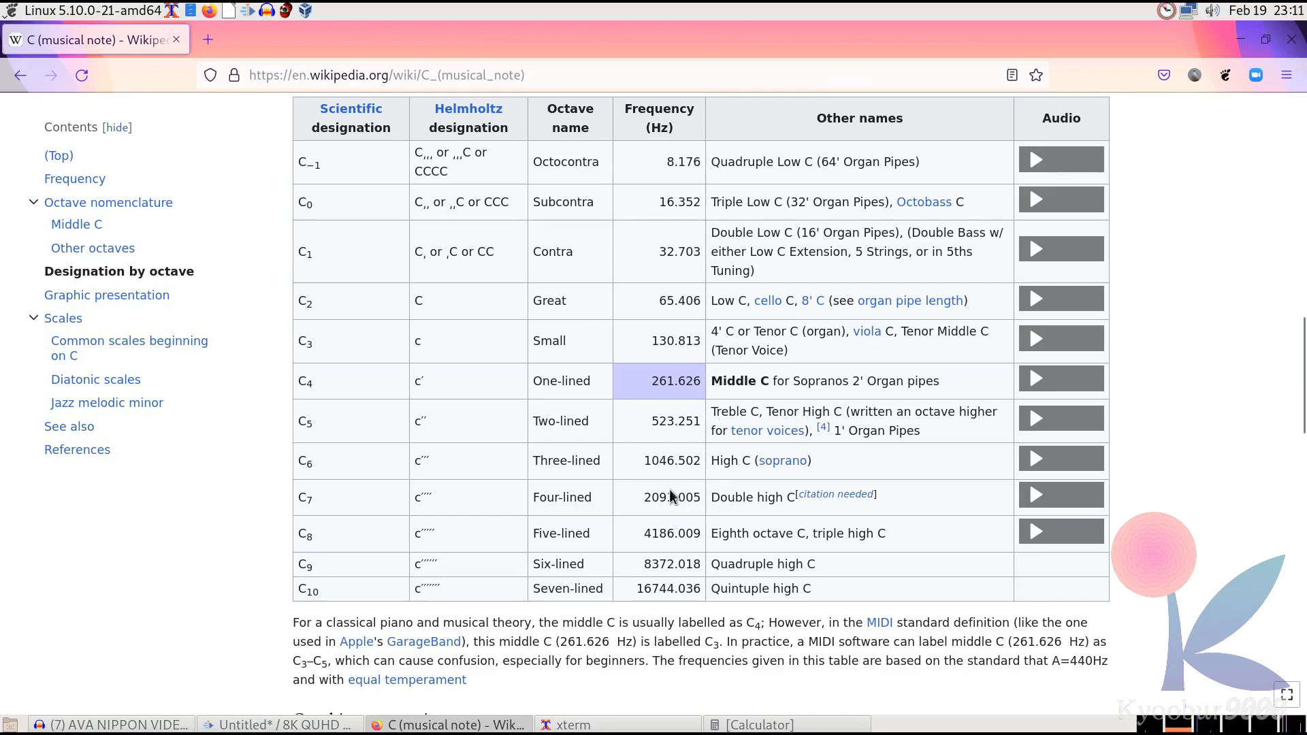
click(812, 724)
drag(851, 342, 974, 282)
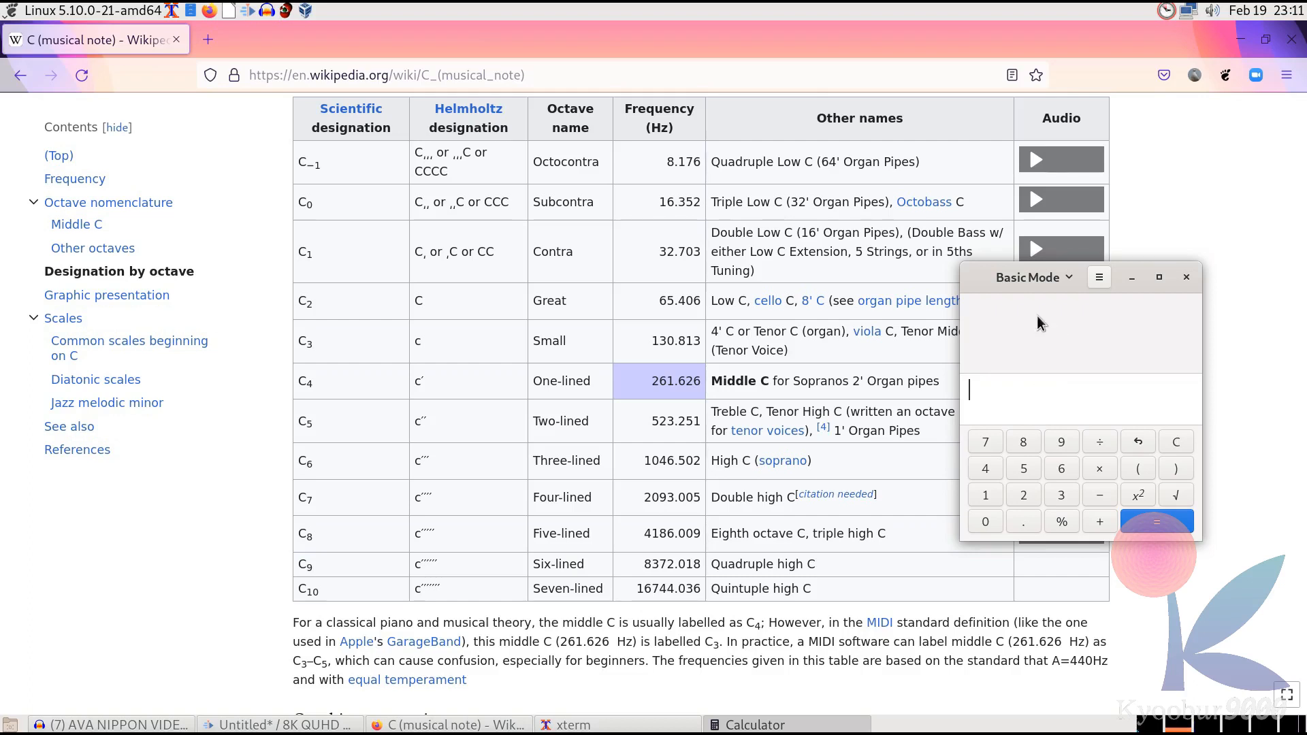
Select the C3 frequency and compute 1 ÷ 130.813 in the calculator
click(597, 368)
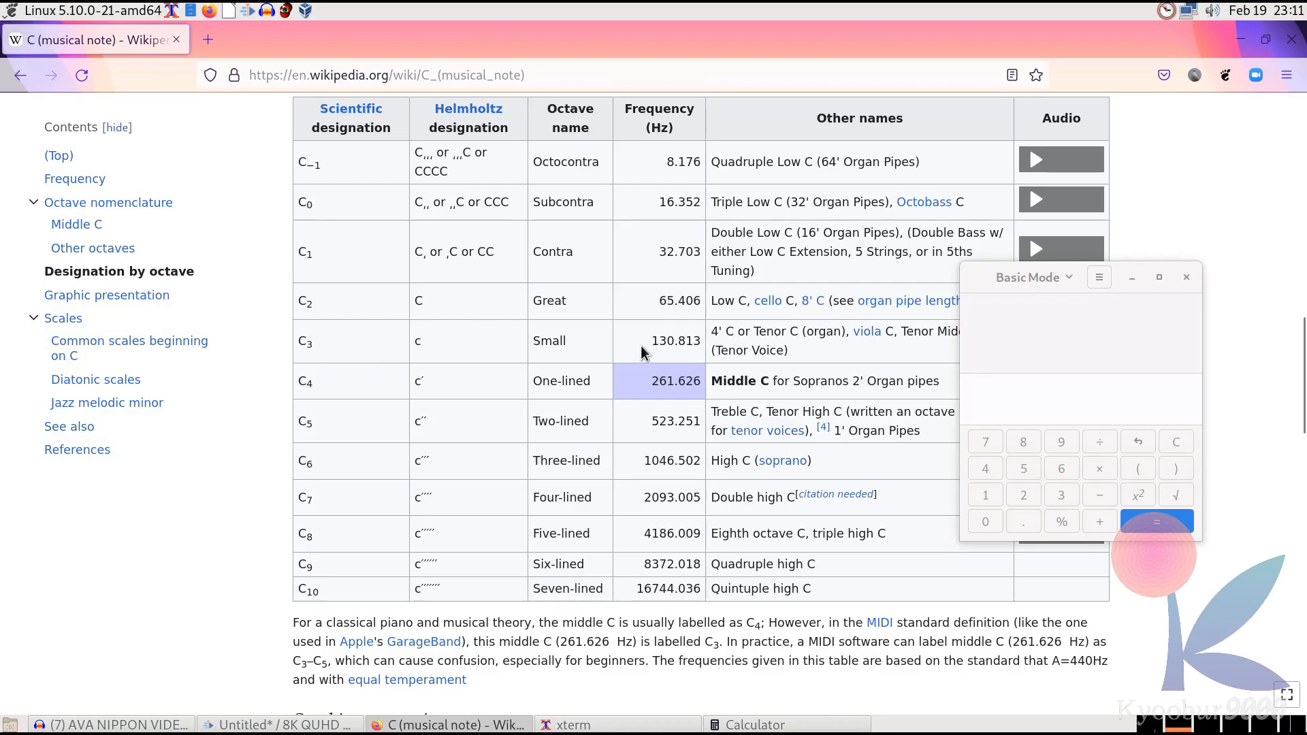
drag(650, 341, 699, 342)
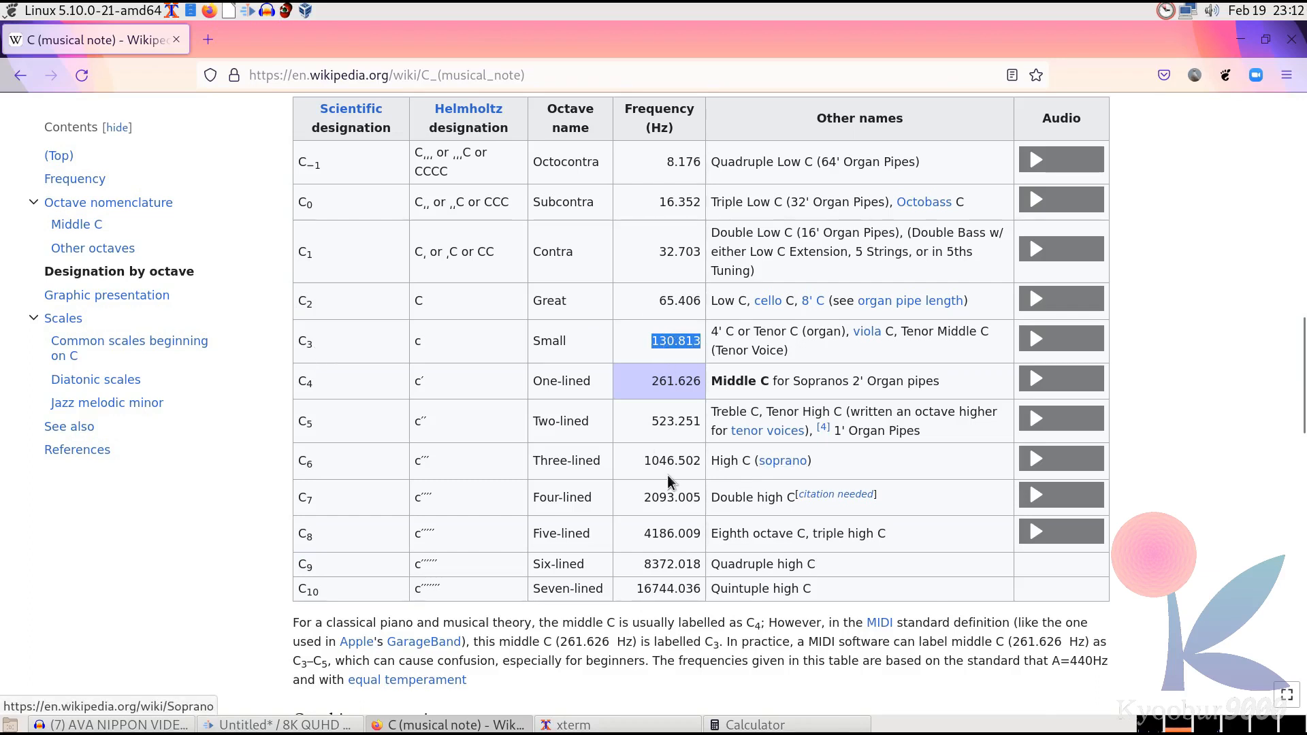
click(793, 725)
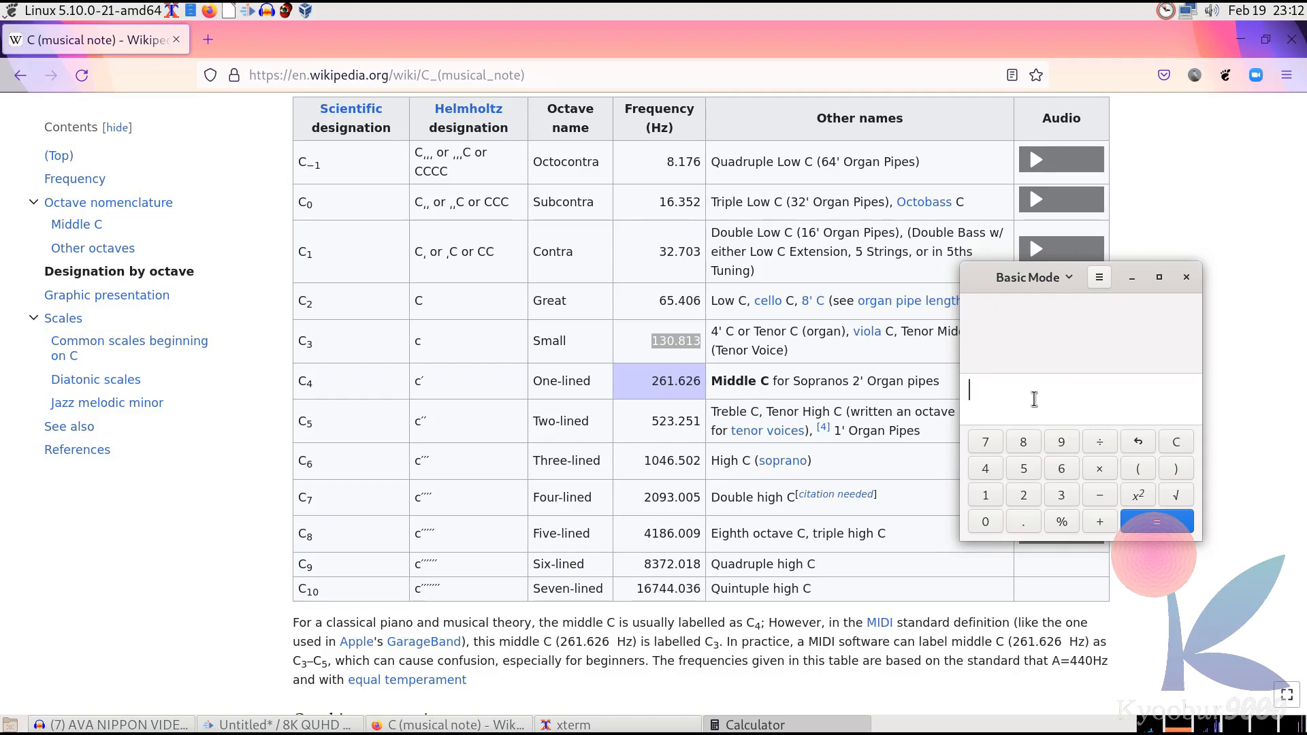
text(1/)
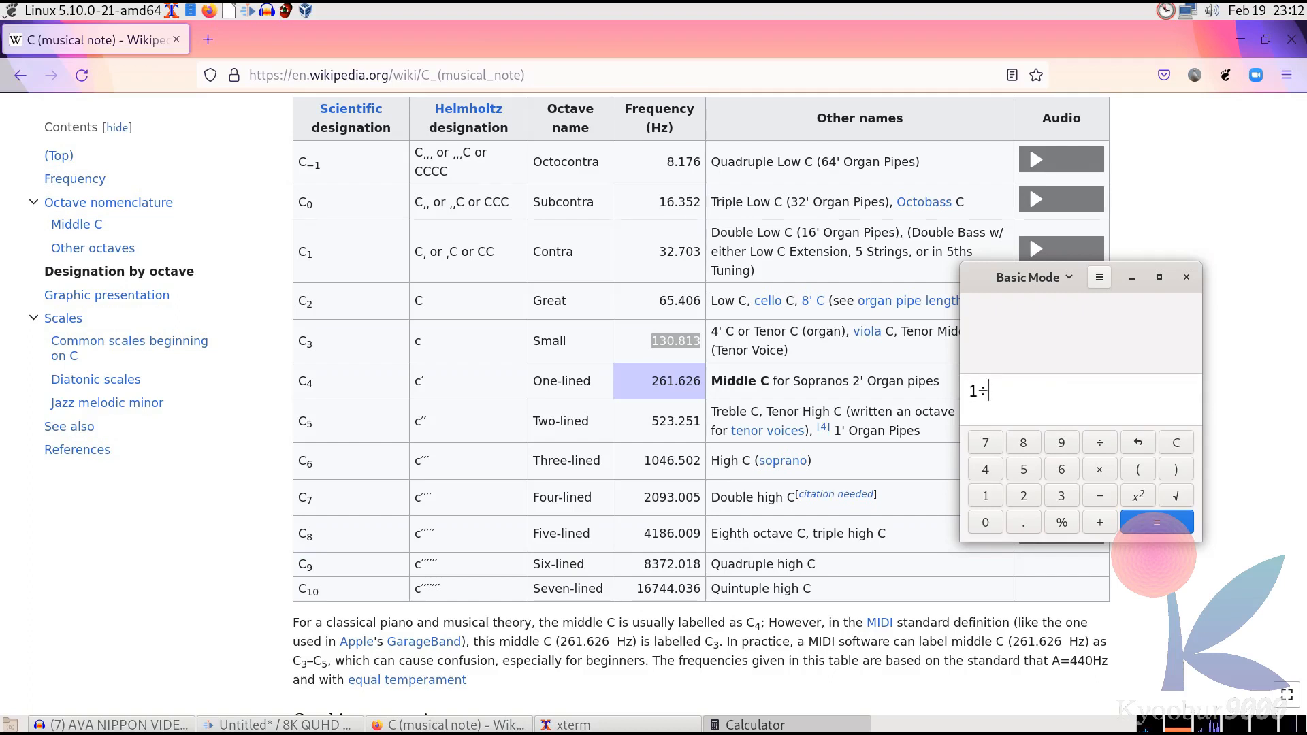
text(130.813)
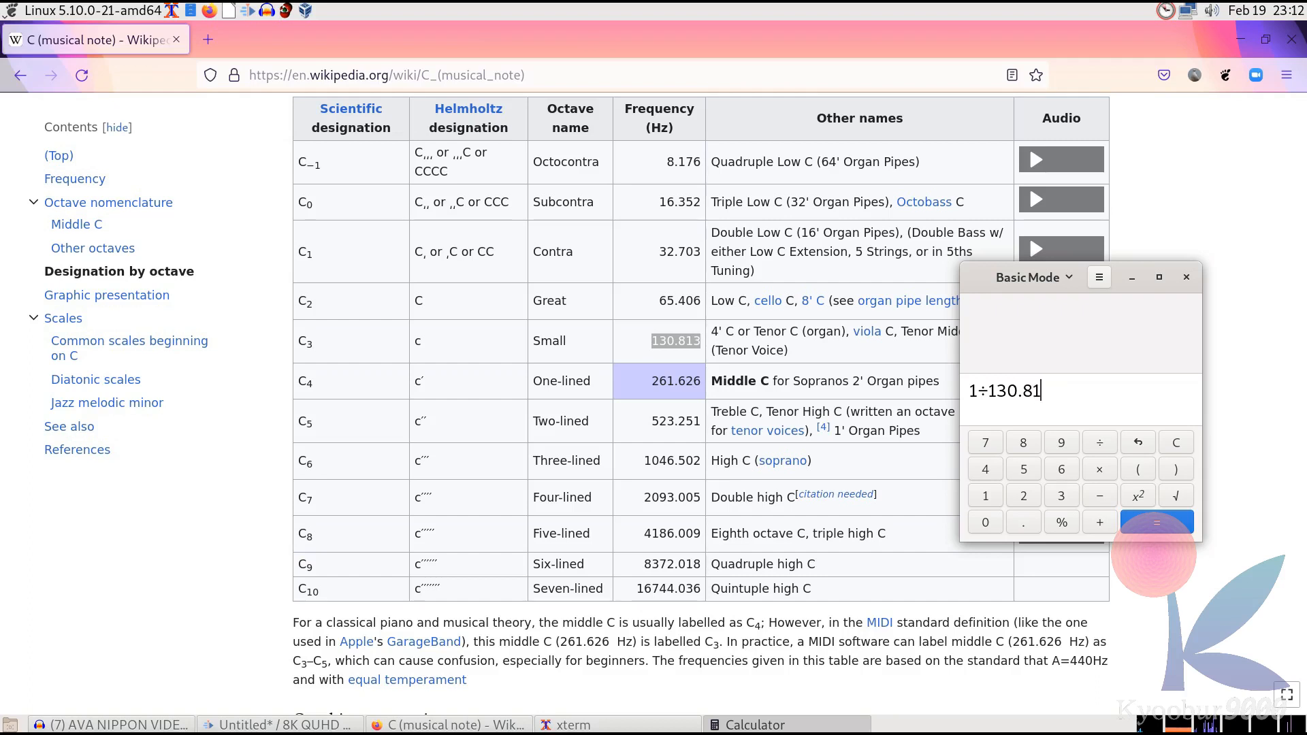
key(Return)
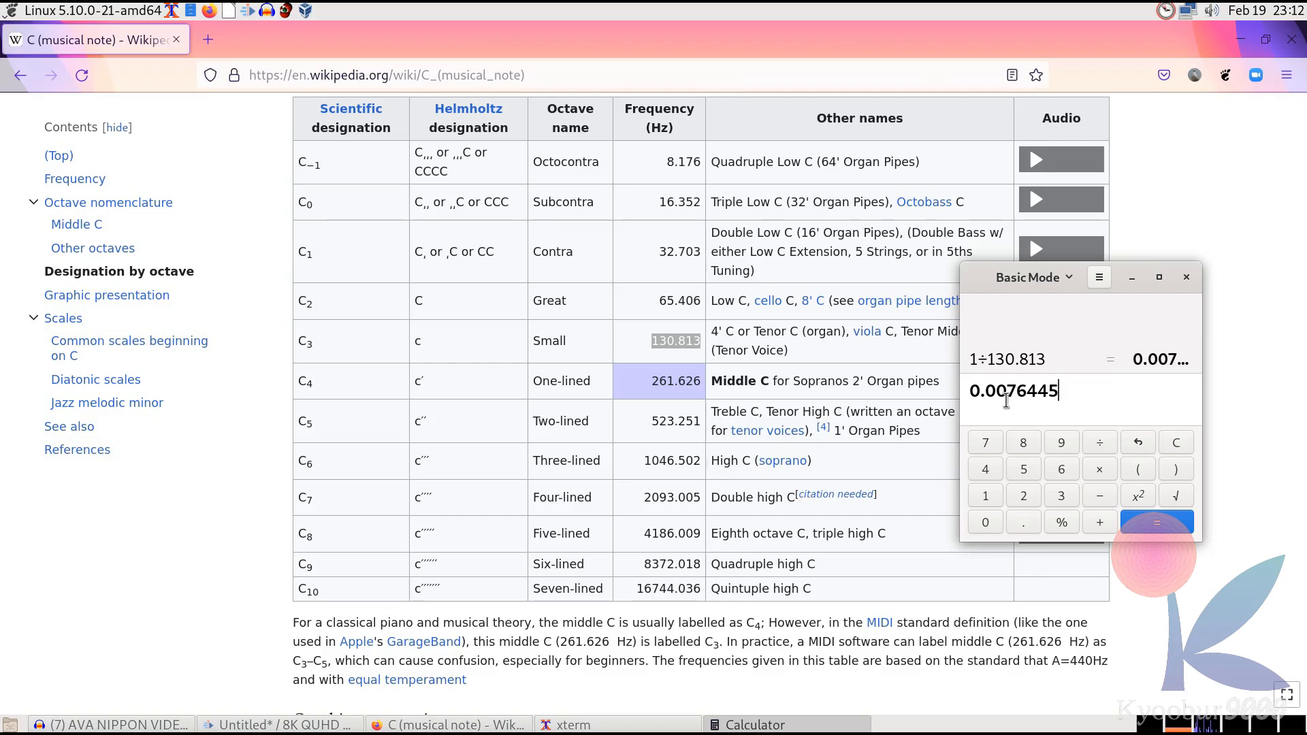
Clear the calculator entry, copy the C4 frequency 261.626 and compute 1 ÷ 261.626
key(alt+Tab)
key(alt+Tab)
key(BackSpace)
key(BackSpace)
key(BackSpace)
key(BackSpace)
key(BackSpace)
key(BackSpace)
key(BackSpace)
key(BackSpace)
key(BackSpace)
key(alt+Tab)
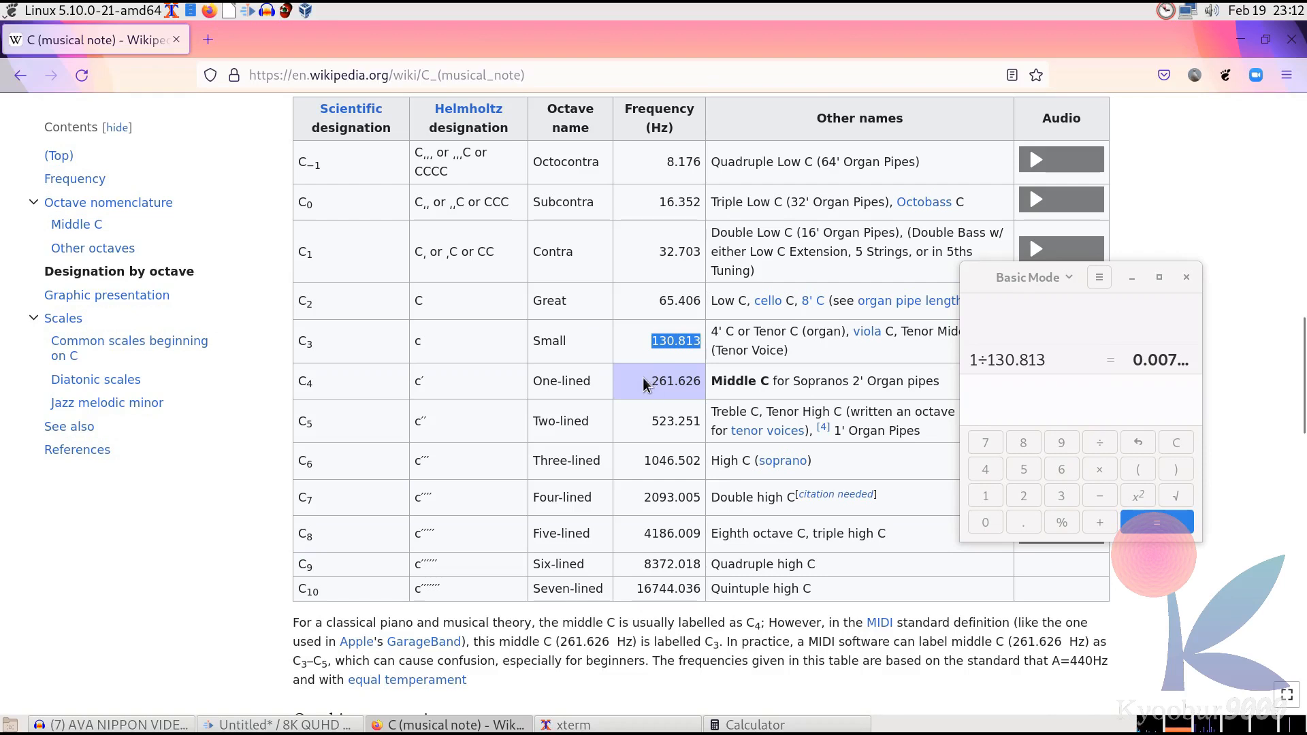
drag(651, 379, 705, 386)
key(ctrl+c)
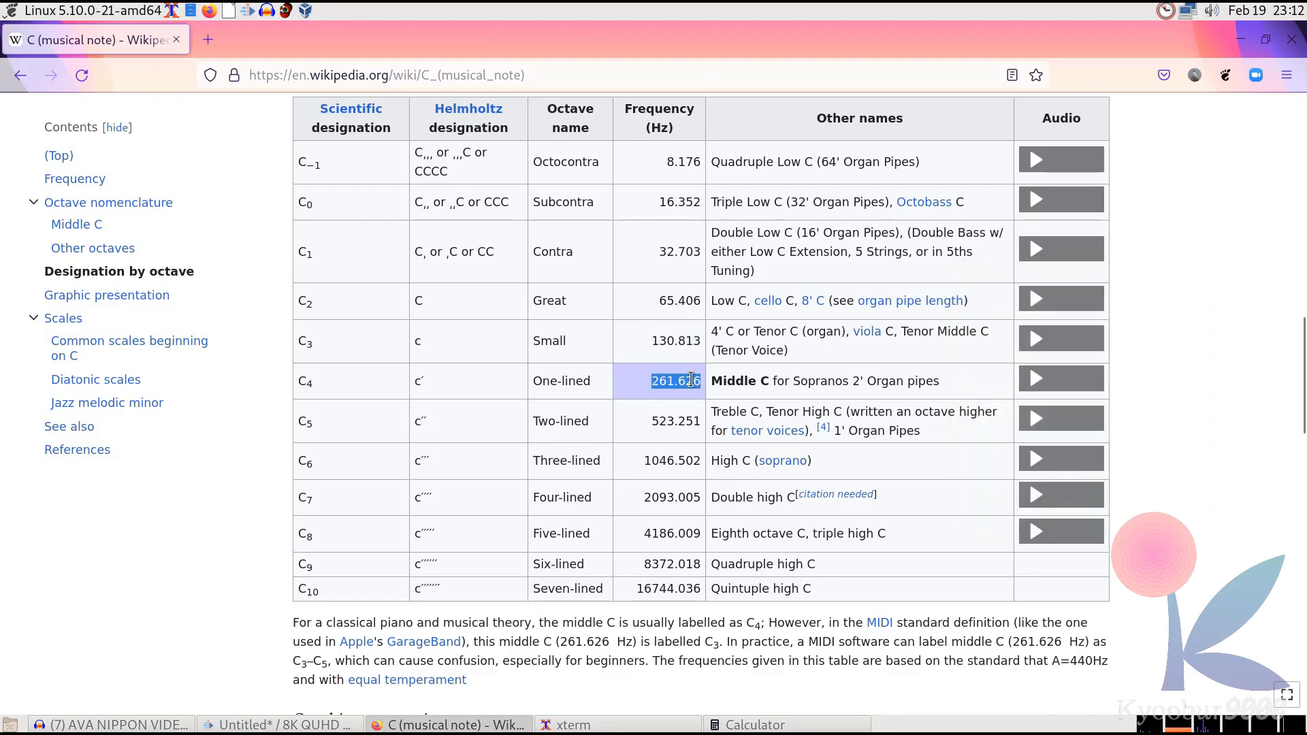
click(755, 725)
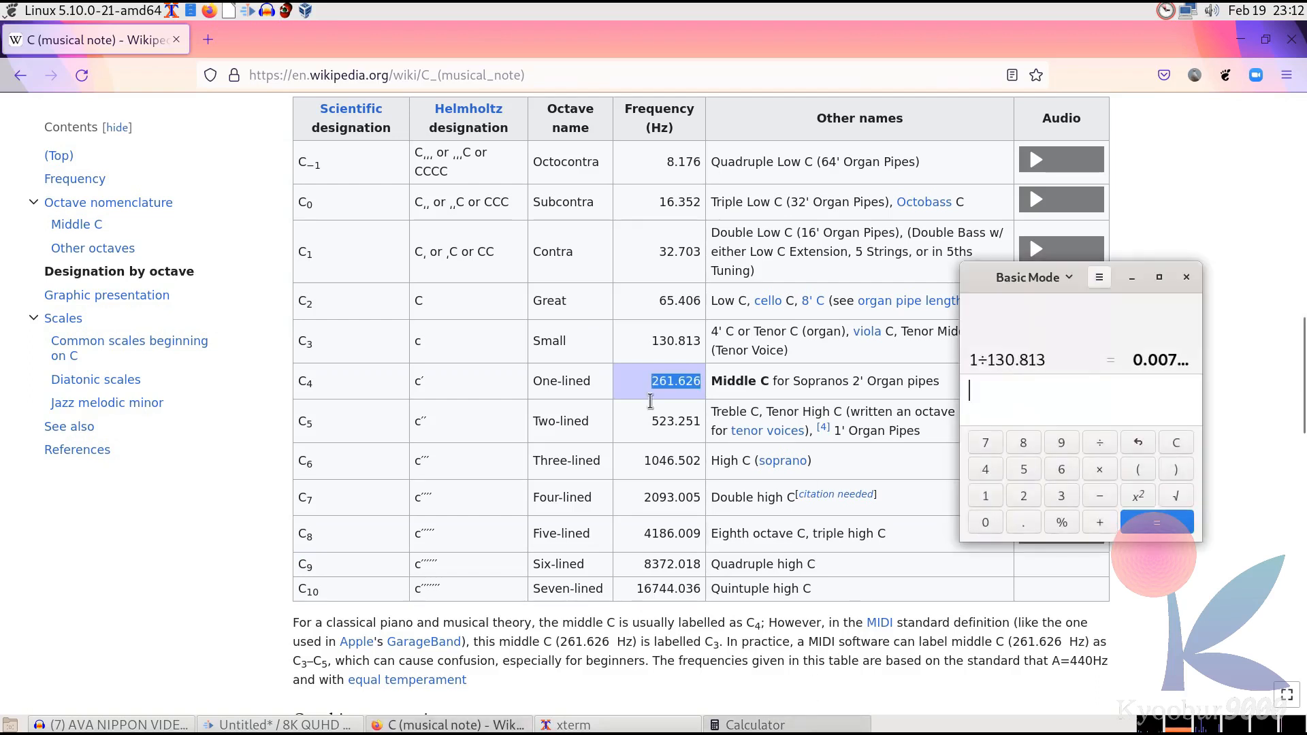
click(1026, 412)
text(1/)
key(ctrl+v)
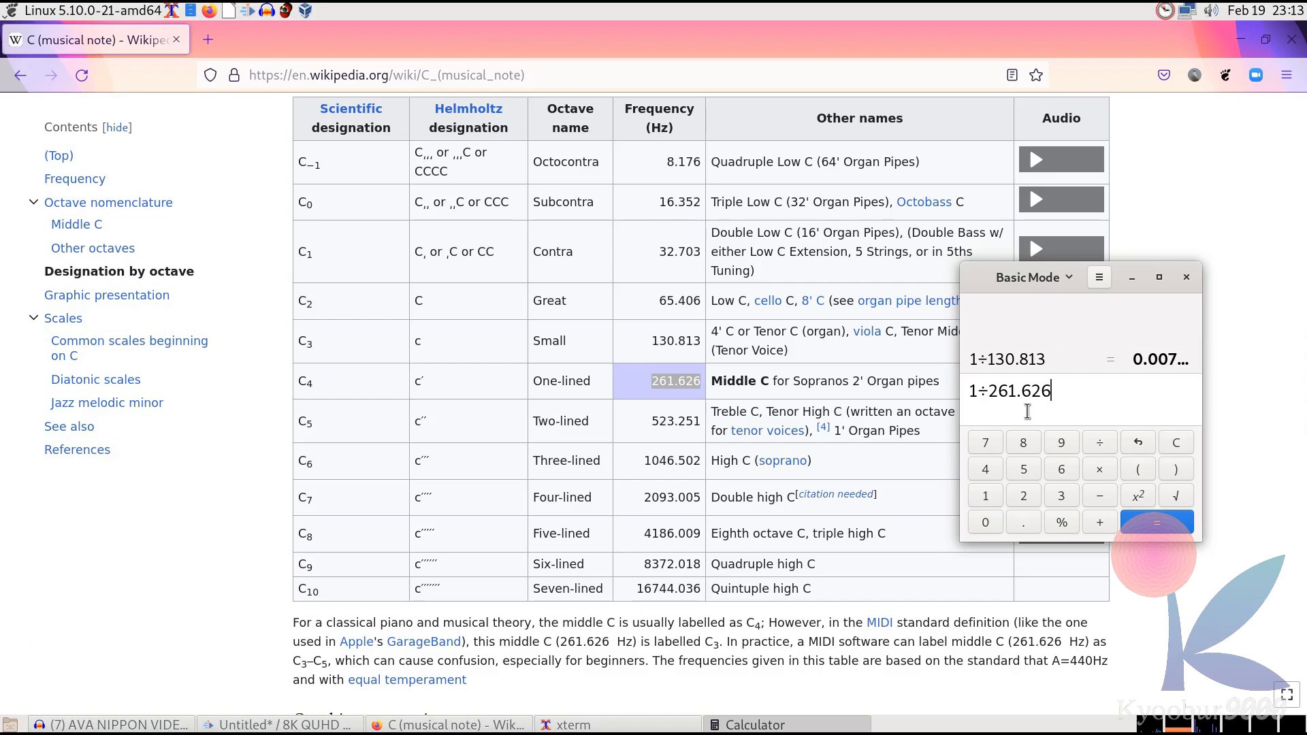
key(Return)
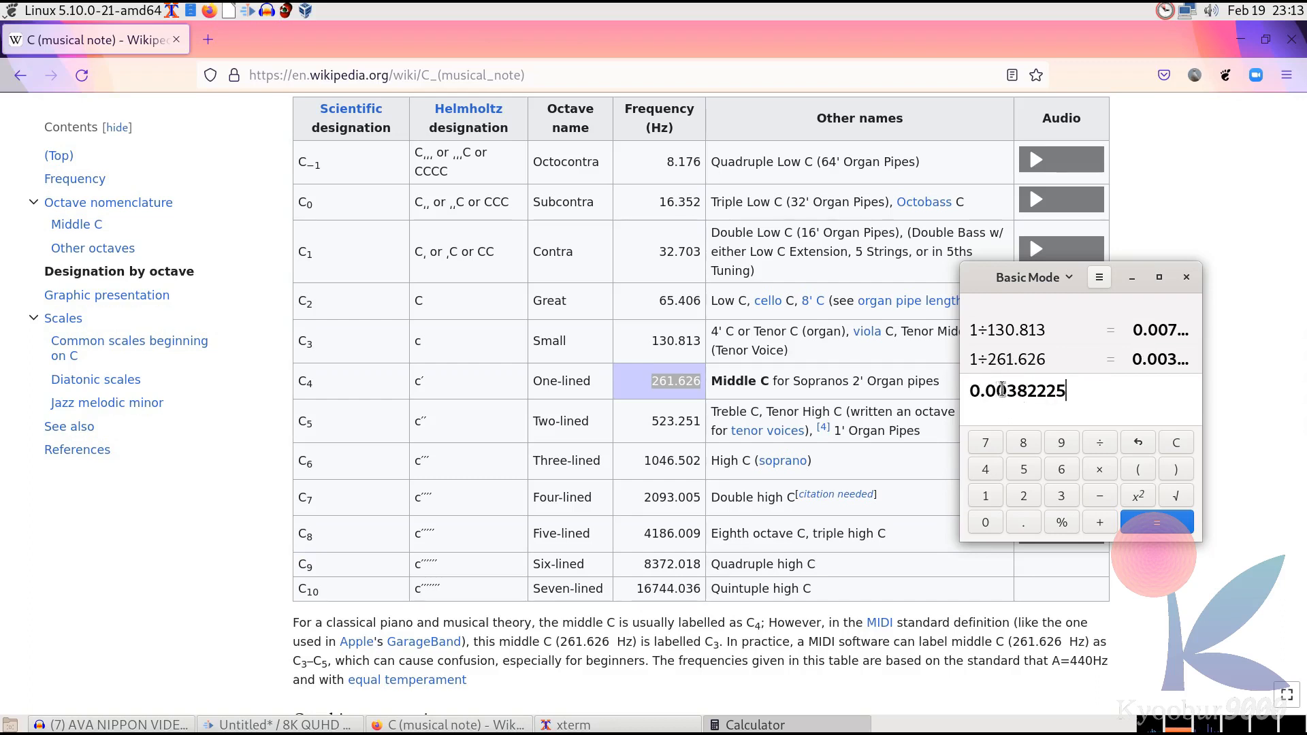
Replace the calculator entry and compute 1 ÷ 65.406 for C2
drag(1068, 391, 970, 394)
text(1/)
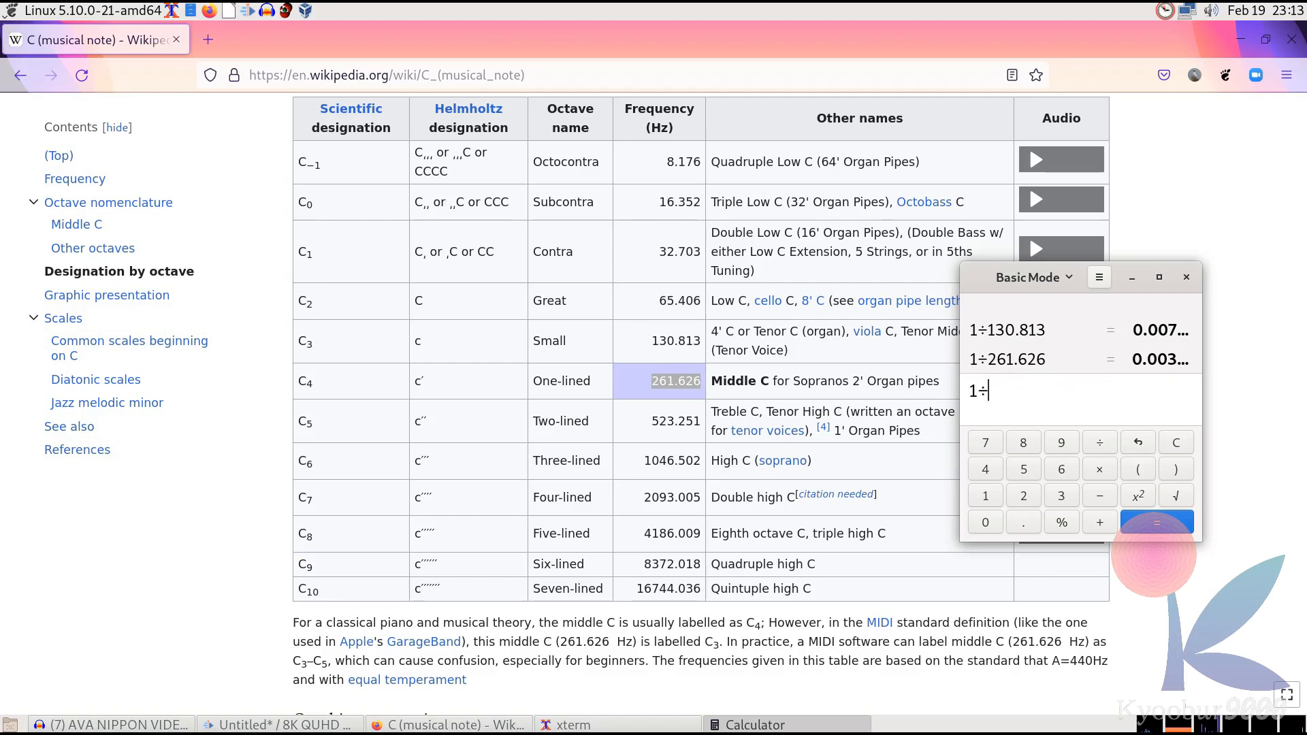
text(65.406)
key(Return)
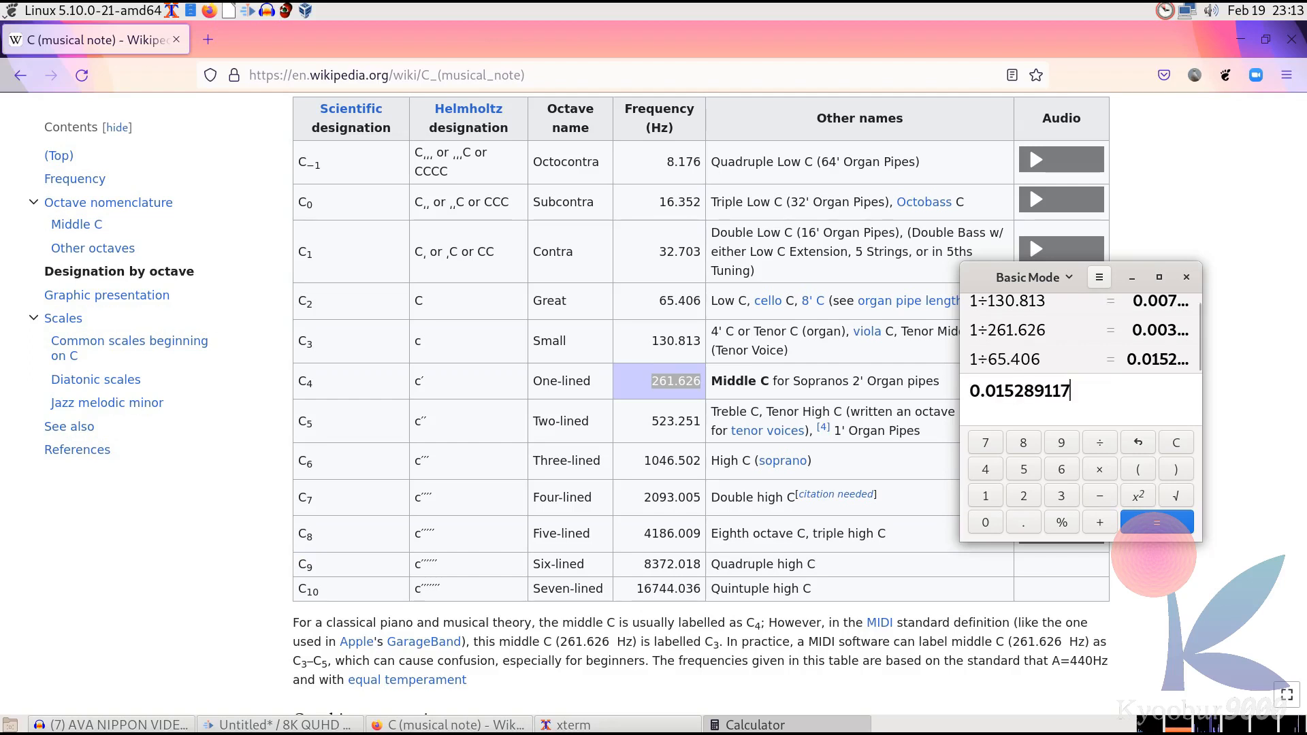
Recall the 1 ÷ 130.813 result from the calculator history into the entry line
key(alt+Tab)
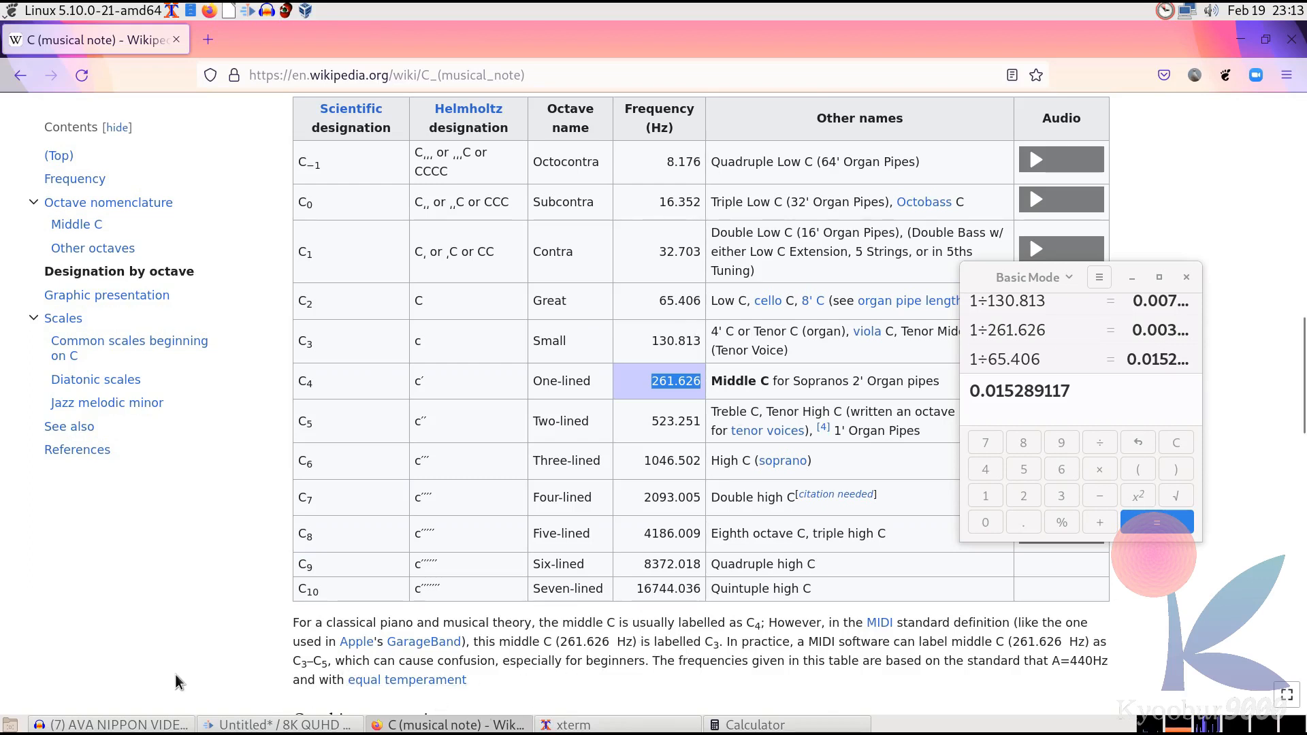
click(1161, 304)
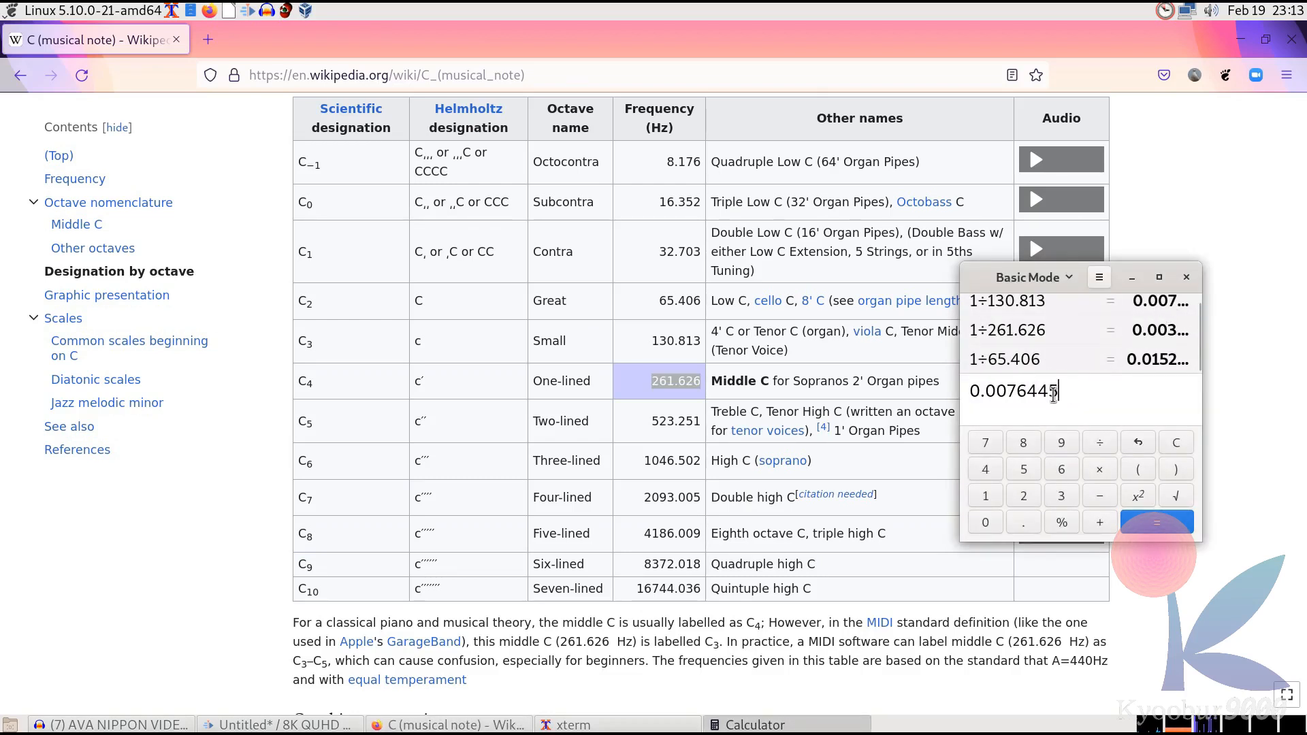
Return to the audio editor and open the Echo effect, focusing the delay time field
click(136, 725)
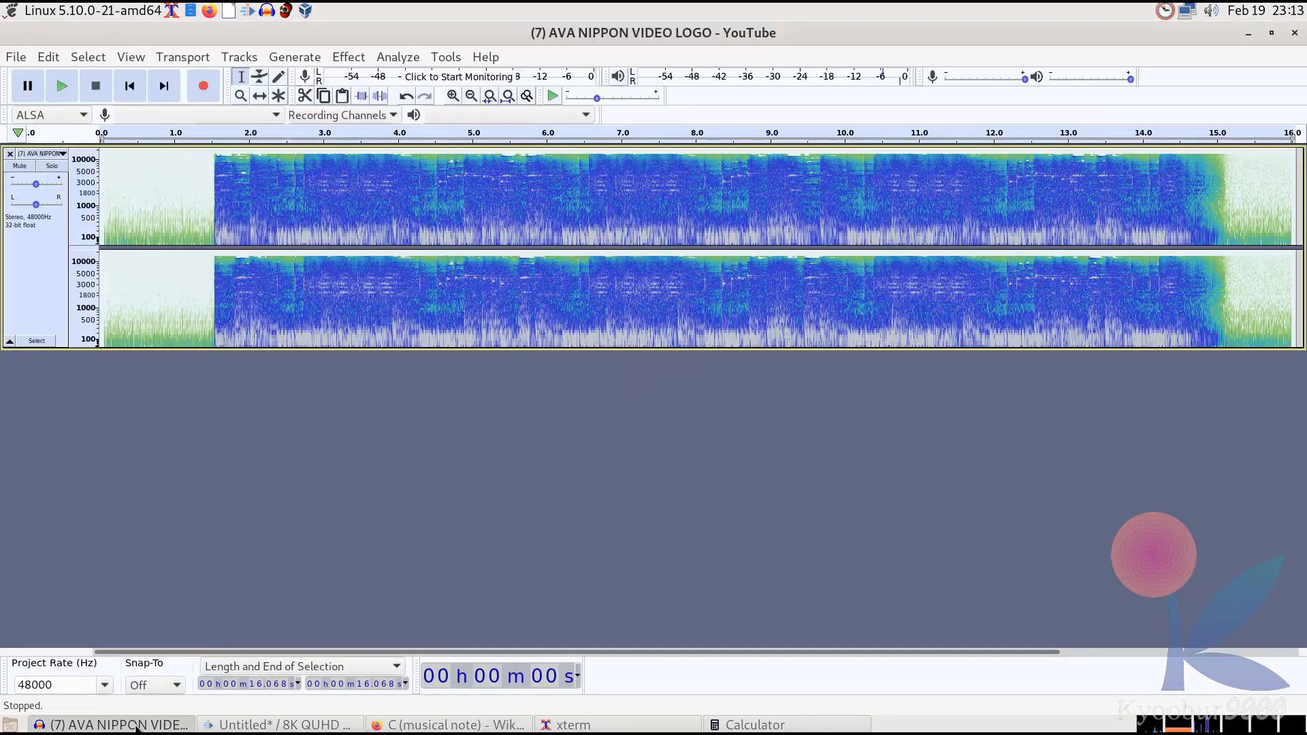
click(348, 57)
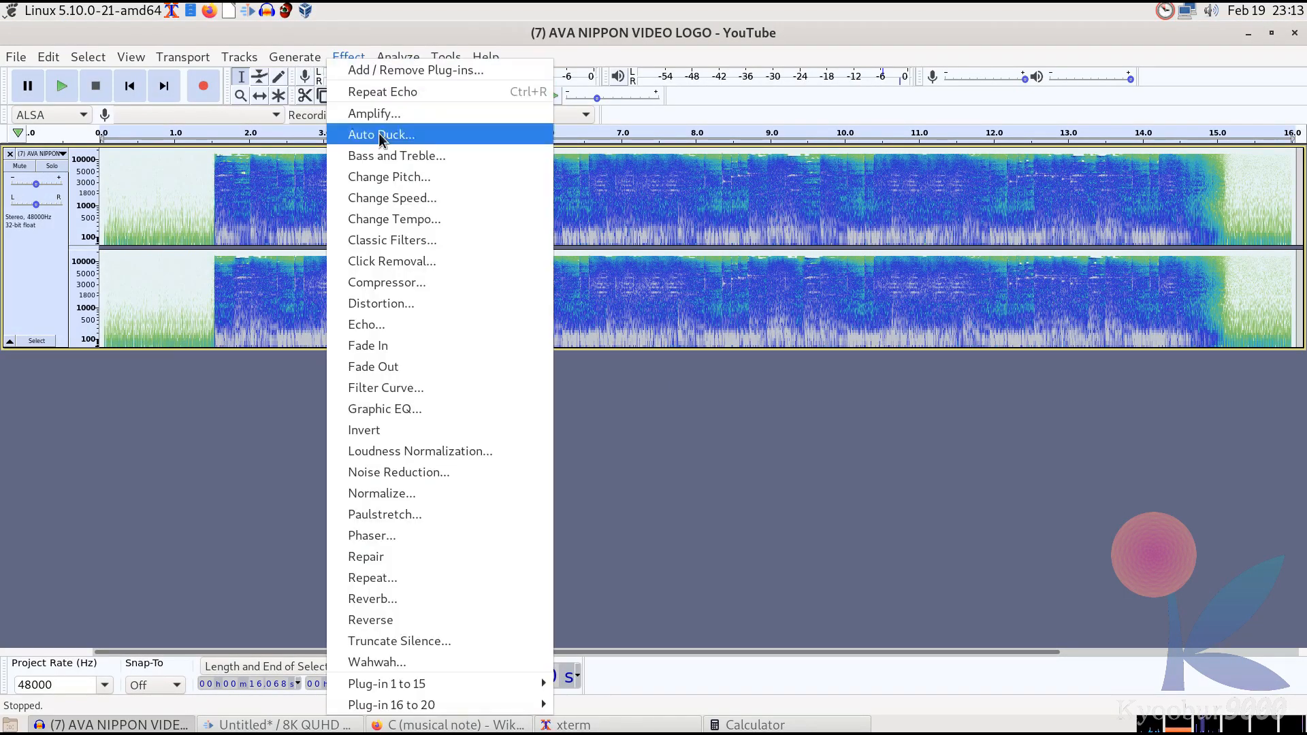
click(413, 325)
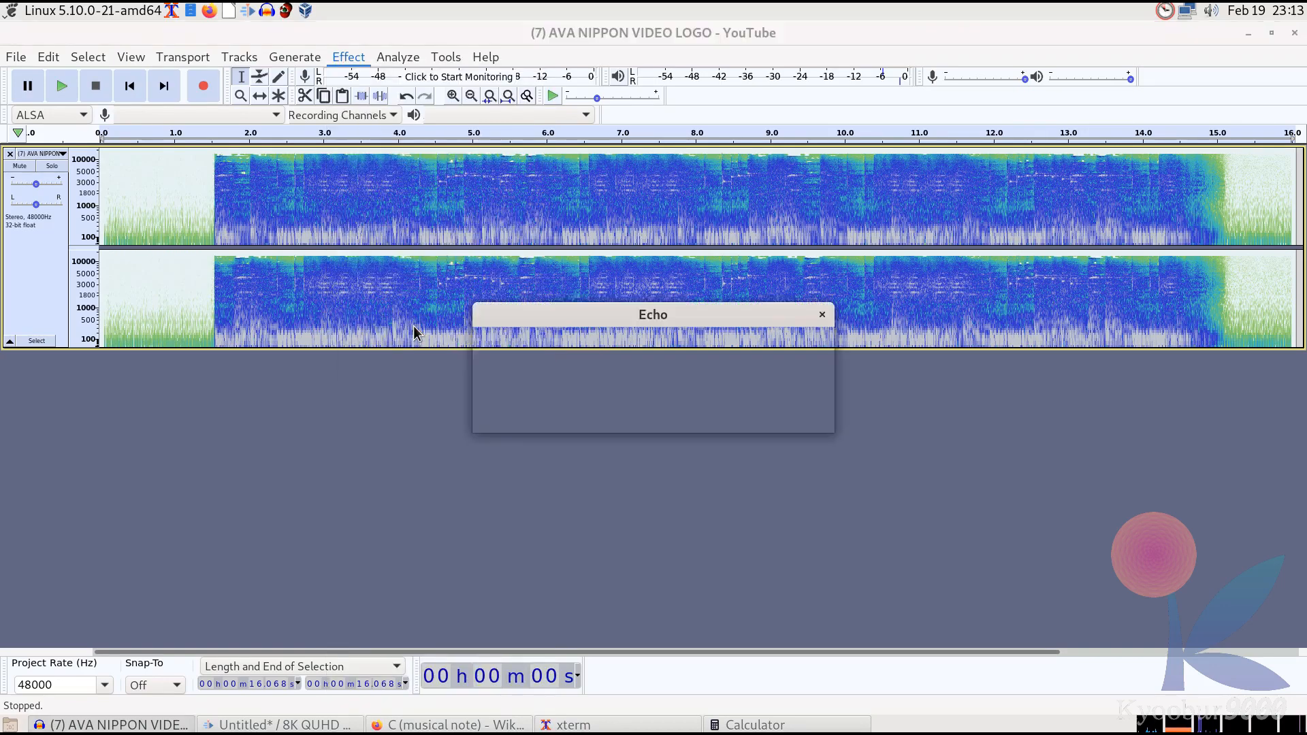
click(733, 350)
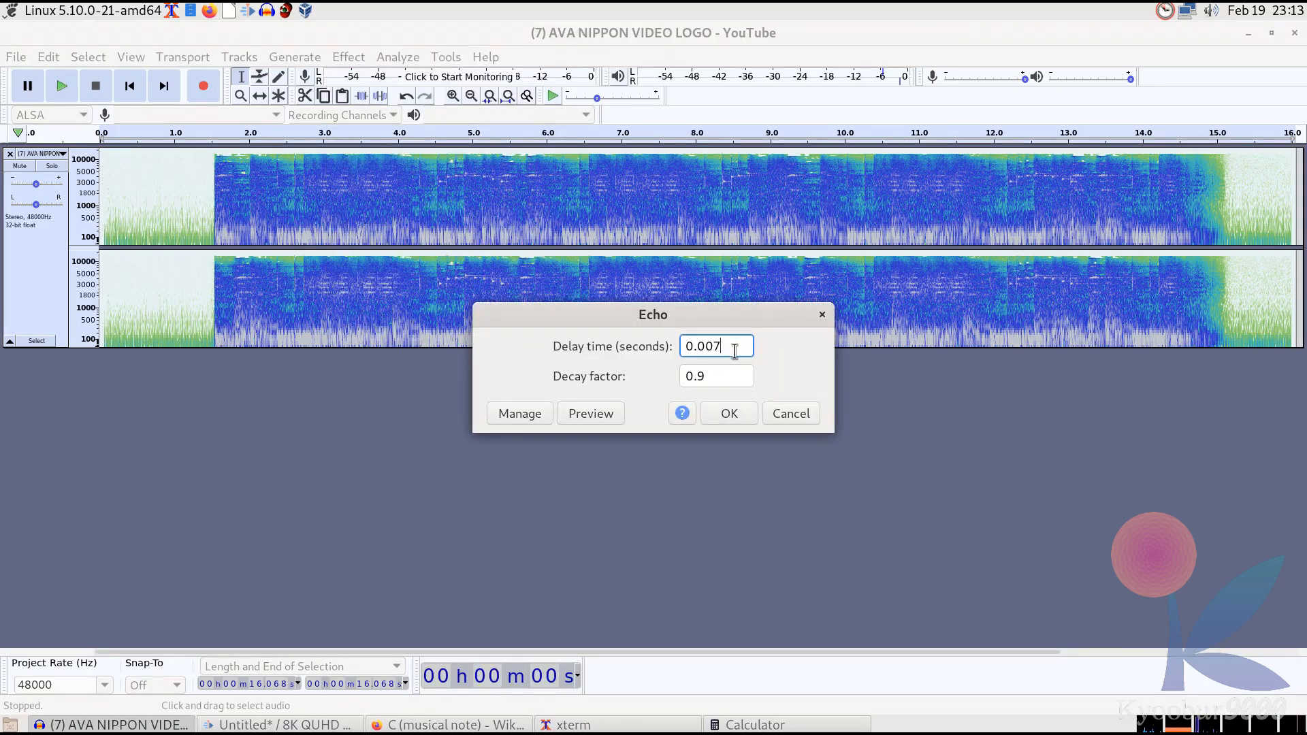
Copy the 0.0076445 result from the calculator and try to paste it into the Echo delay time
click(776, 726)
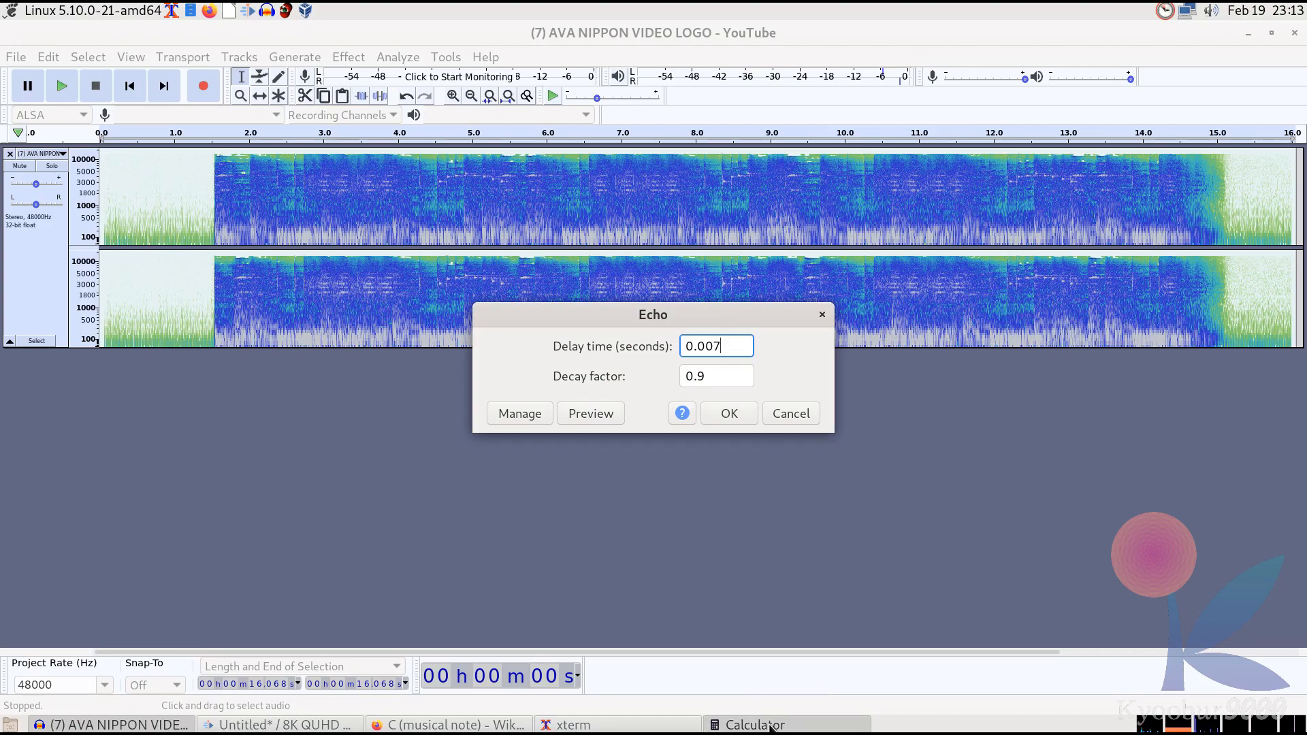
drag(1083, 391, 968, 391)
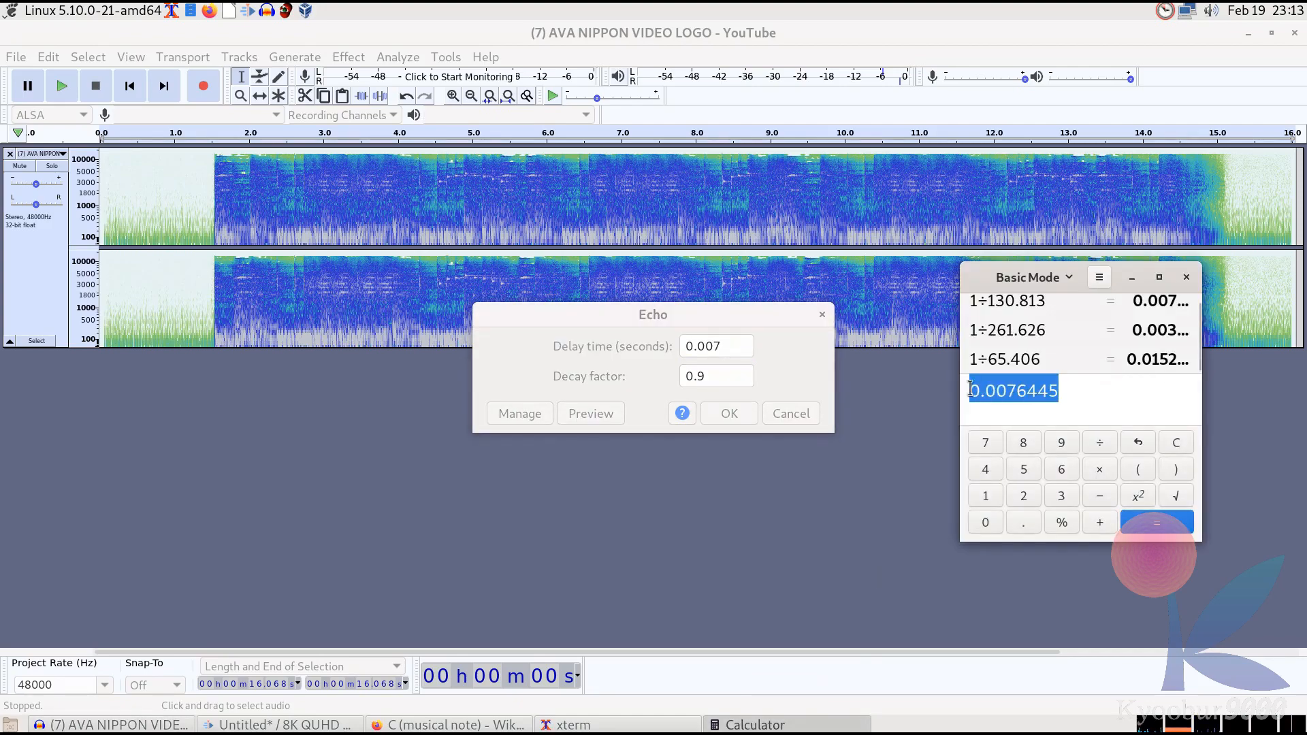
click(713, 345)
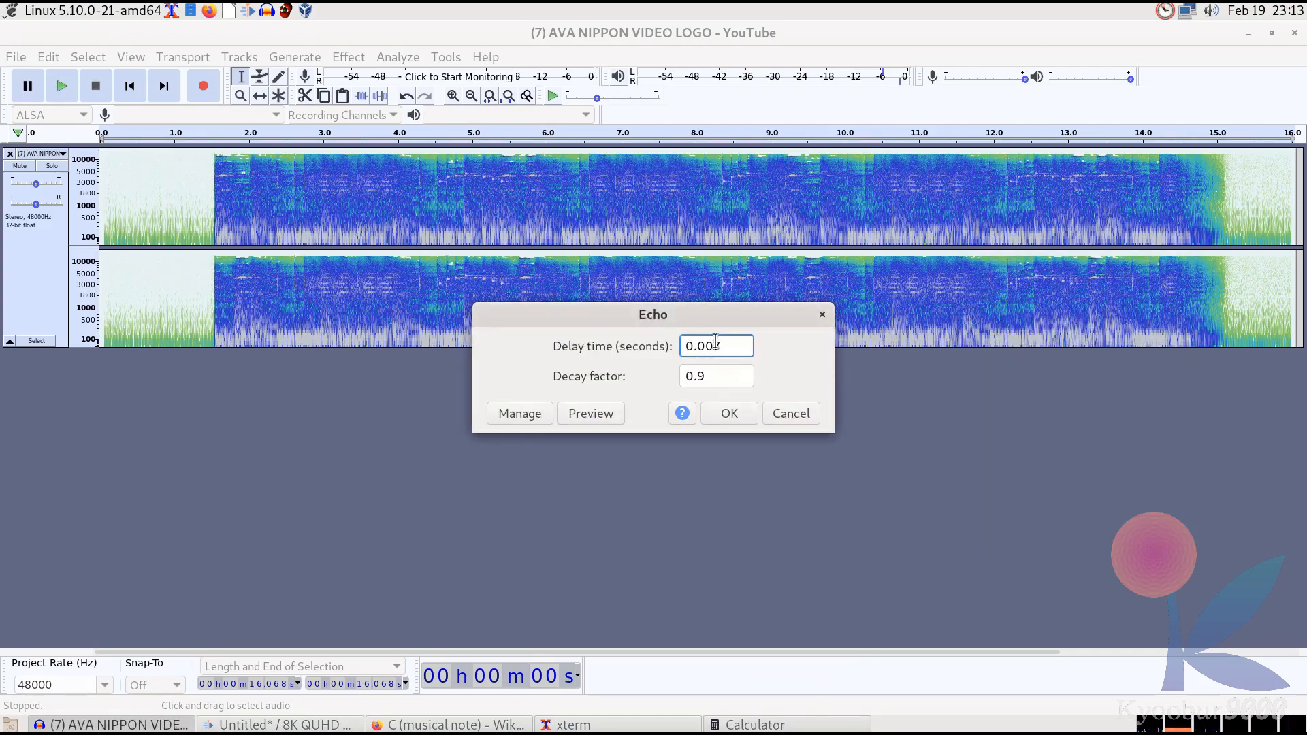
double_click(737, 343)
click(737, 343)
double_click(733, 353)
click(733, 353)
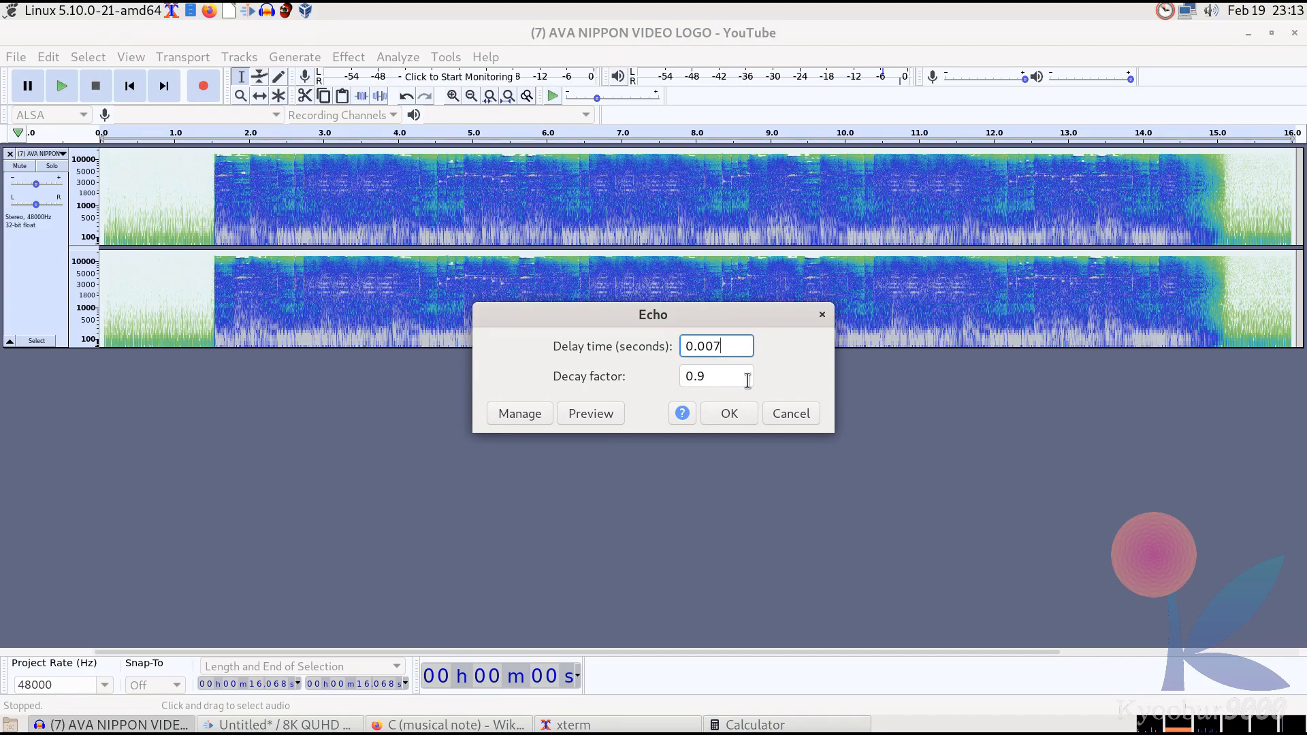
Set the Echo delay time to 0.008 seconds based on the calculator result
click(810, 725)
click(767, 360)
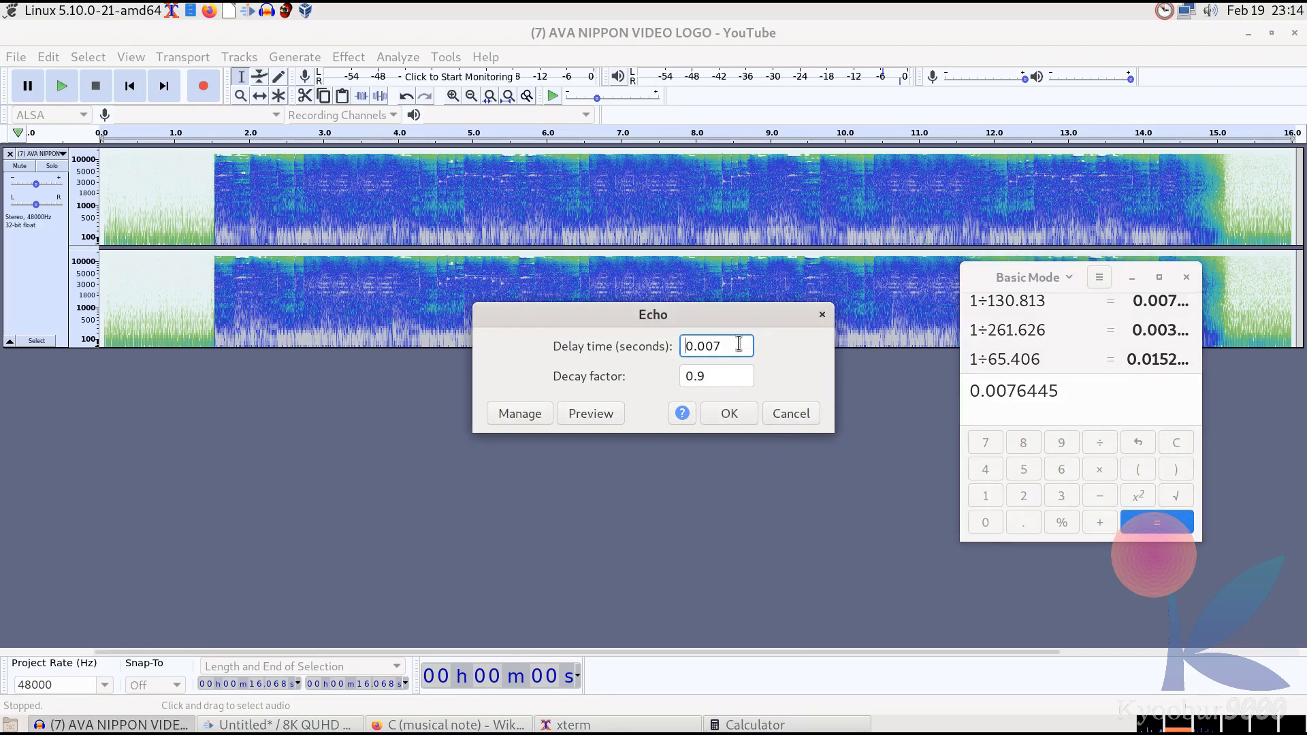
click(738, 344)
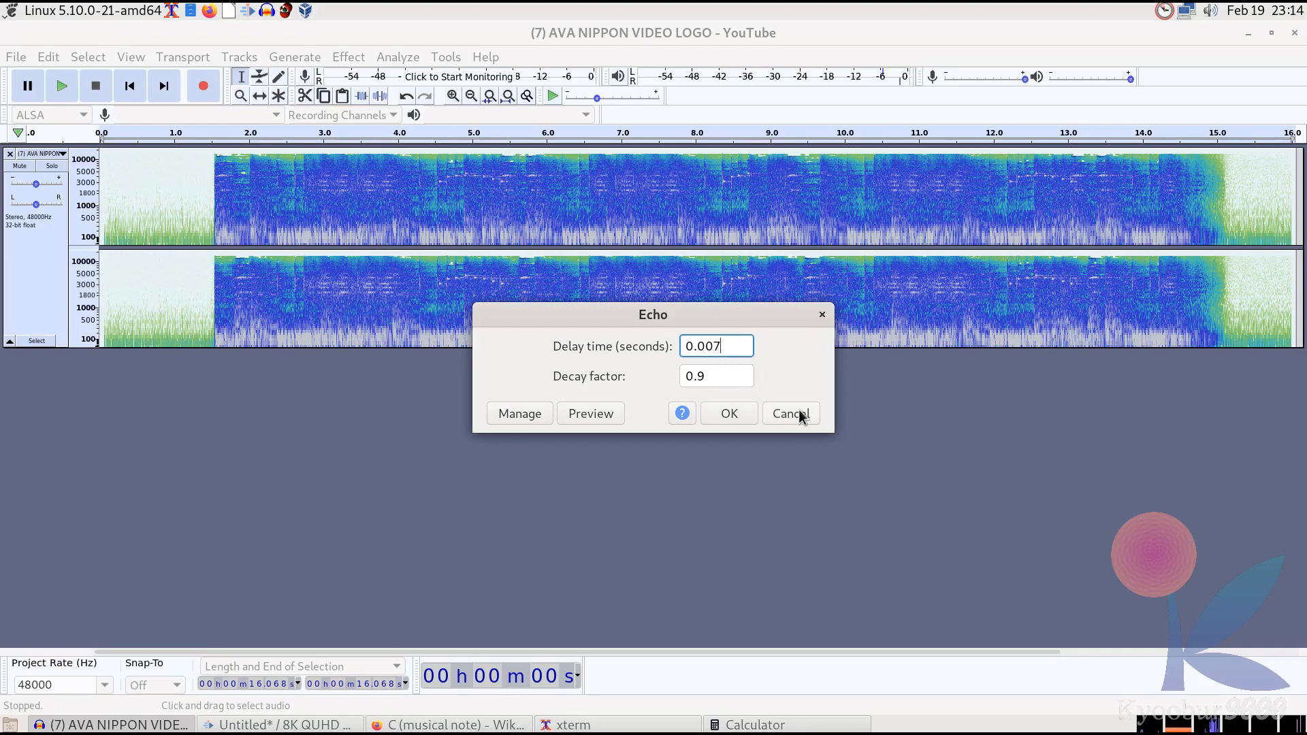
click(791, 724)
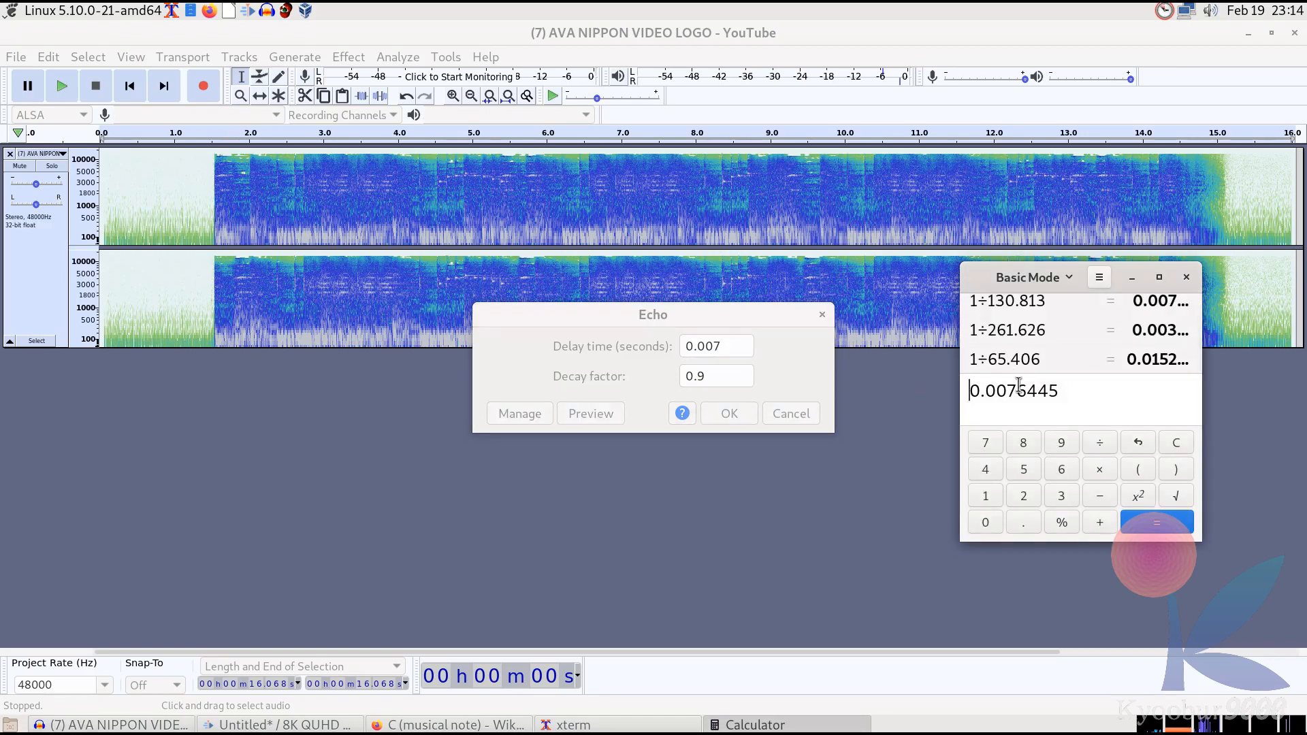
click(712, 344)
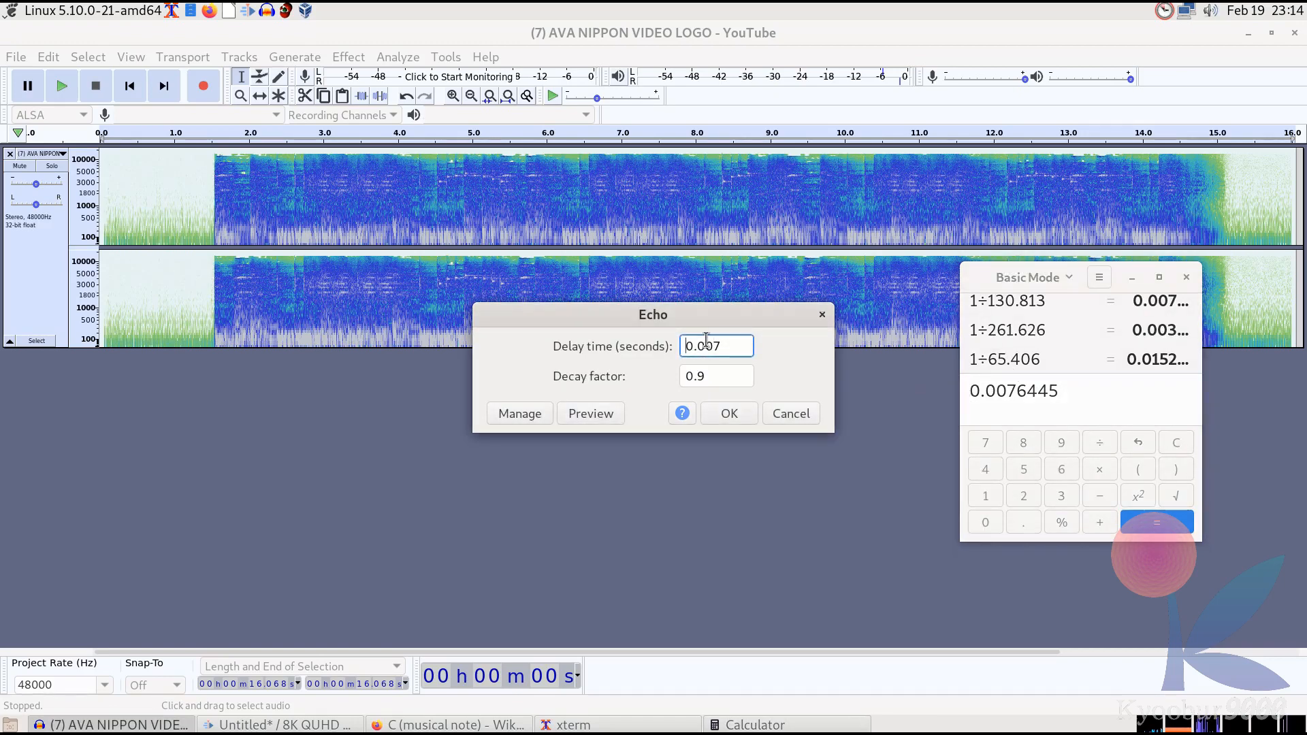
click(735, 347)
key(BackSpace)
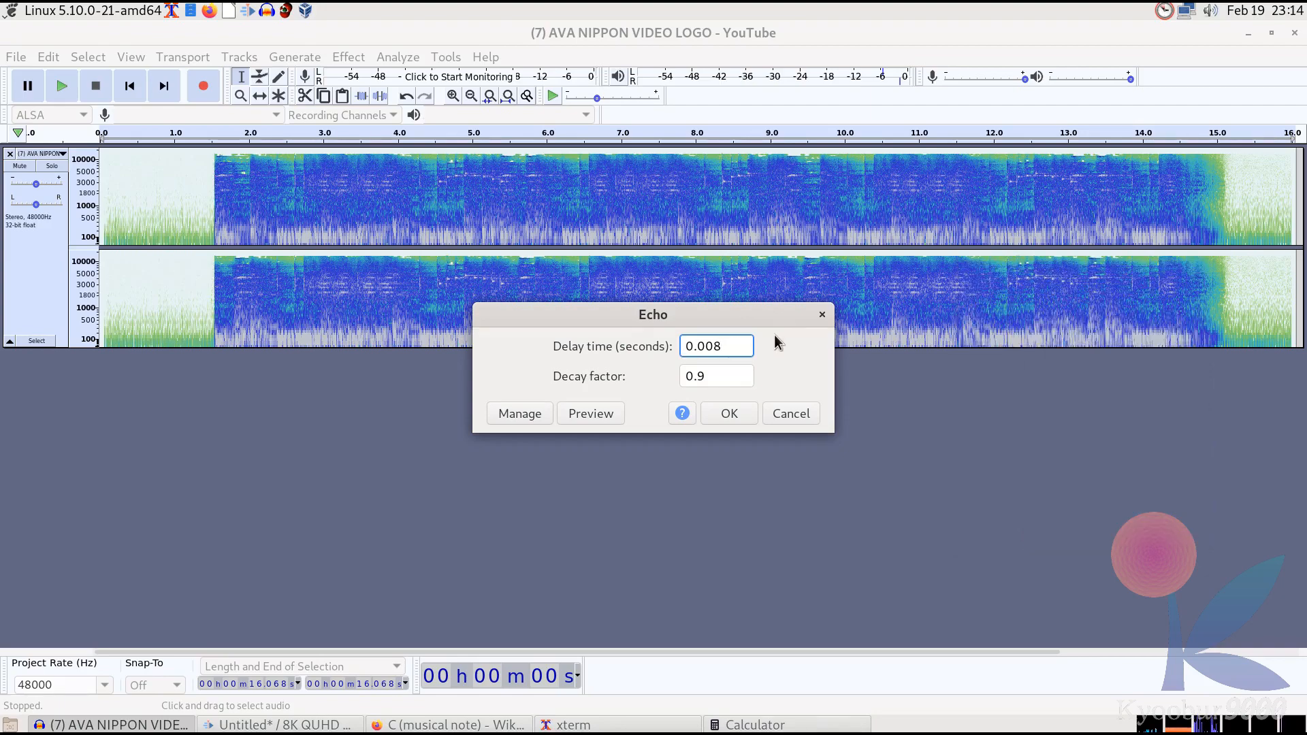
Apply the Echo effect to the track and play the result
click(738, 414)
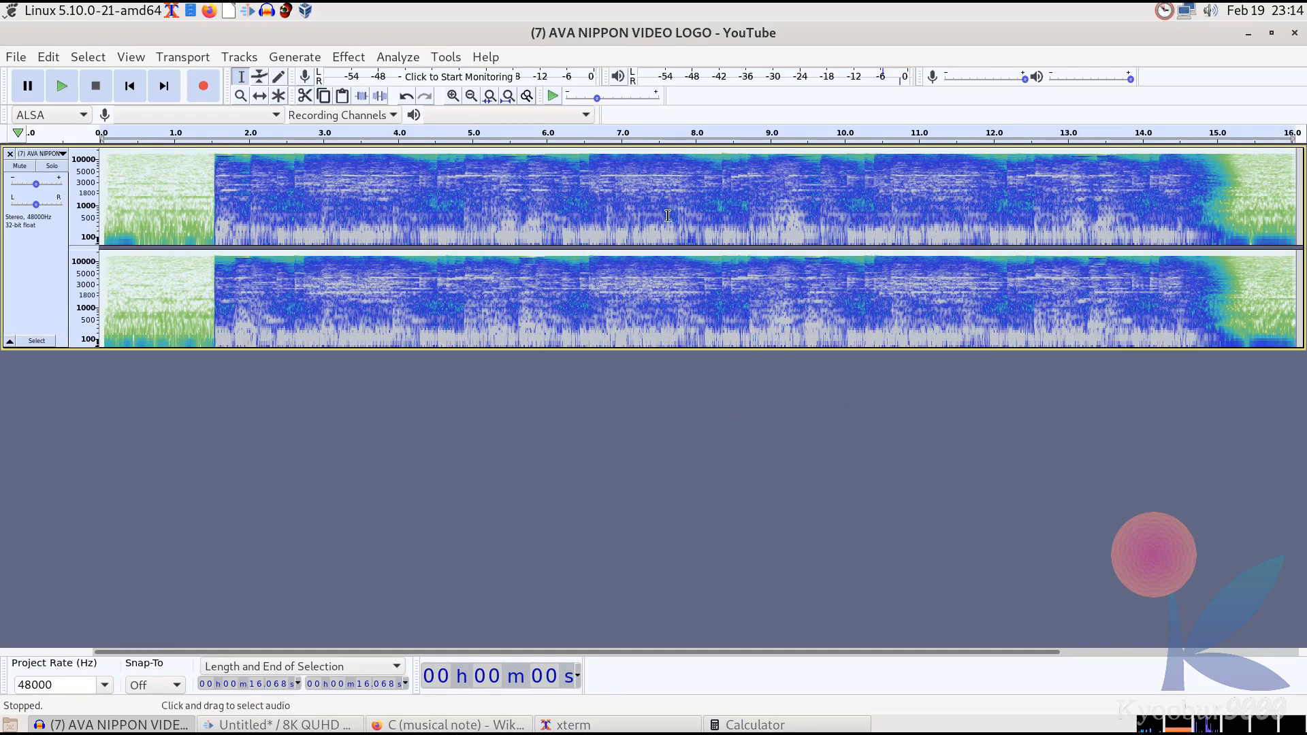
click(69, 93)
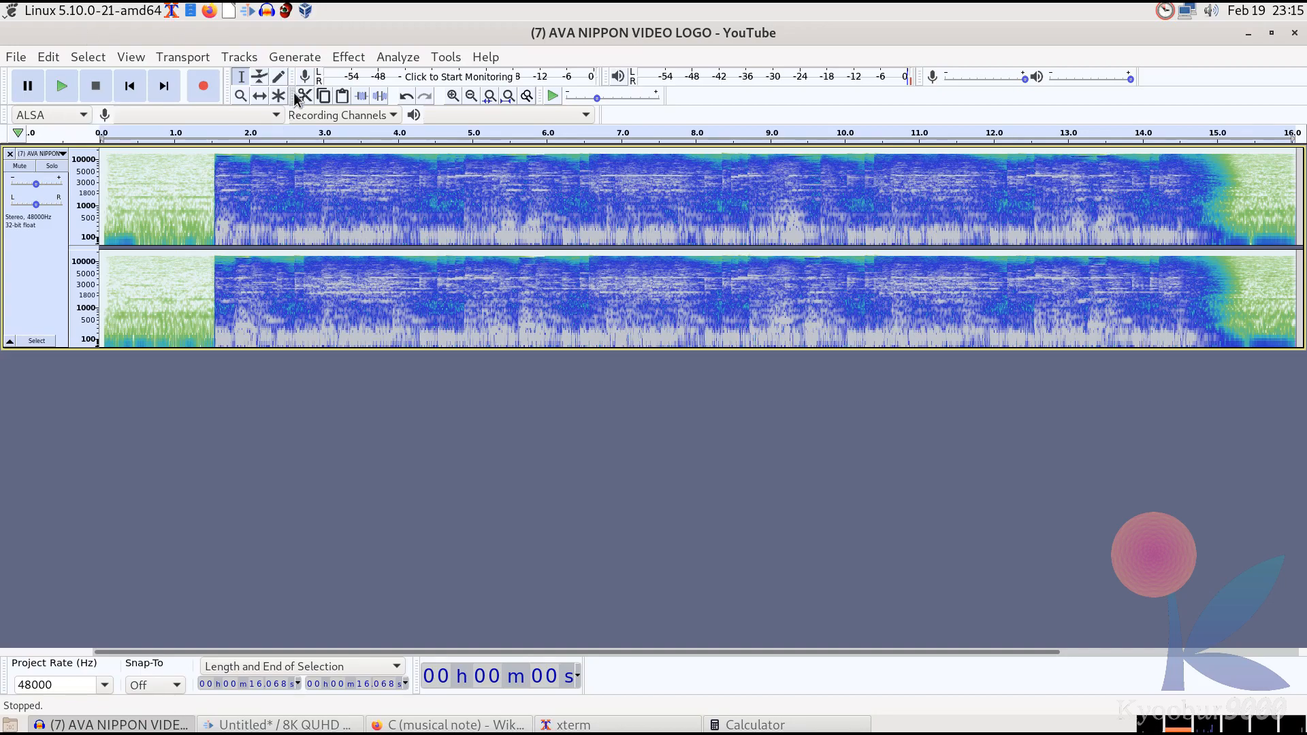
click(349, 57)
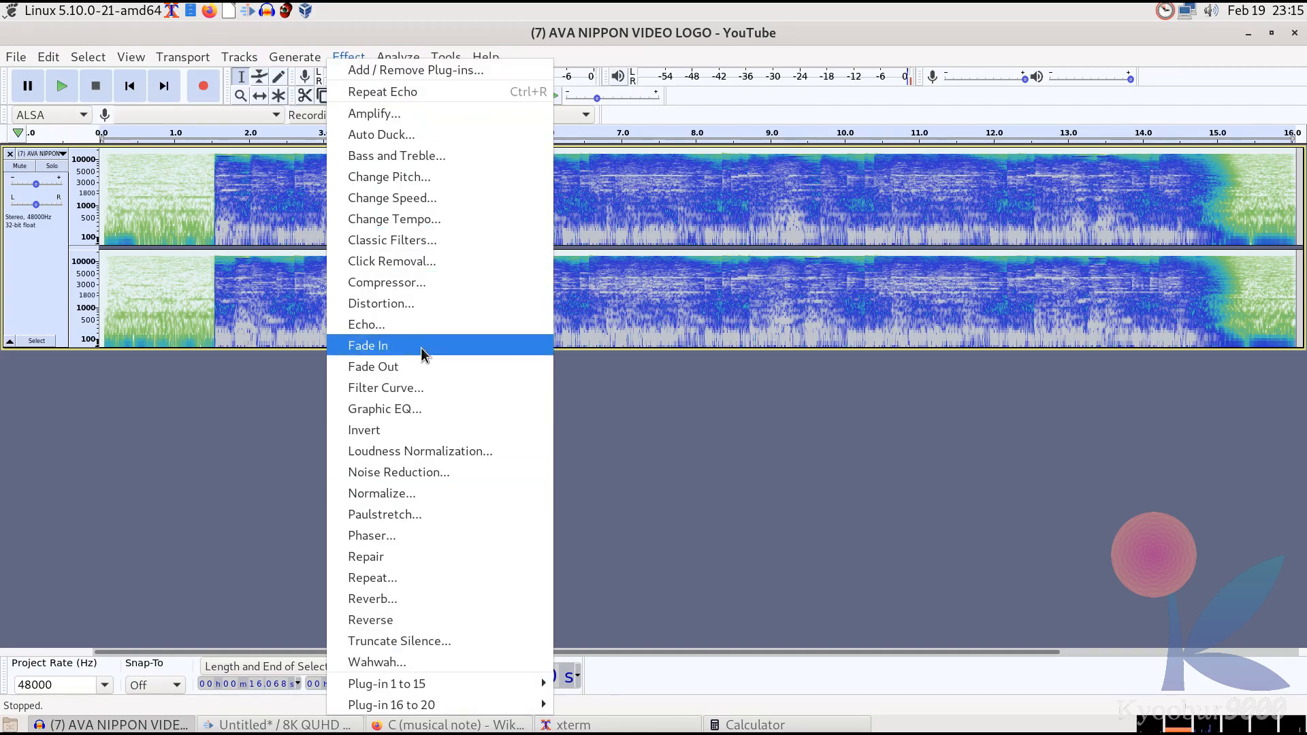
click(422, 326)
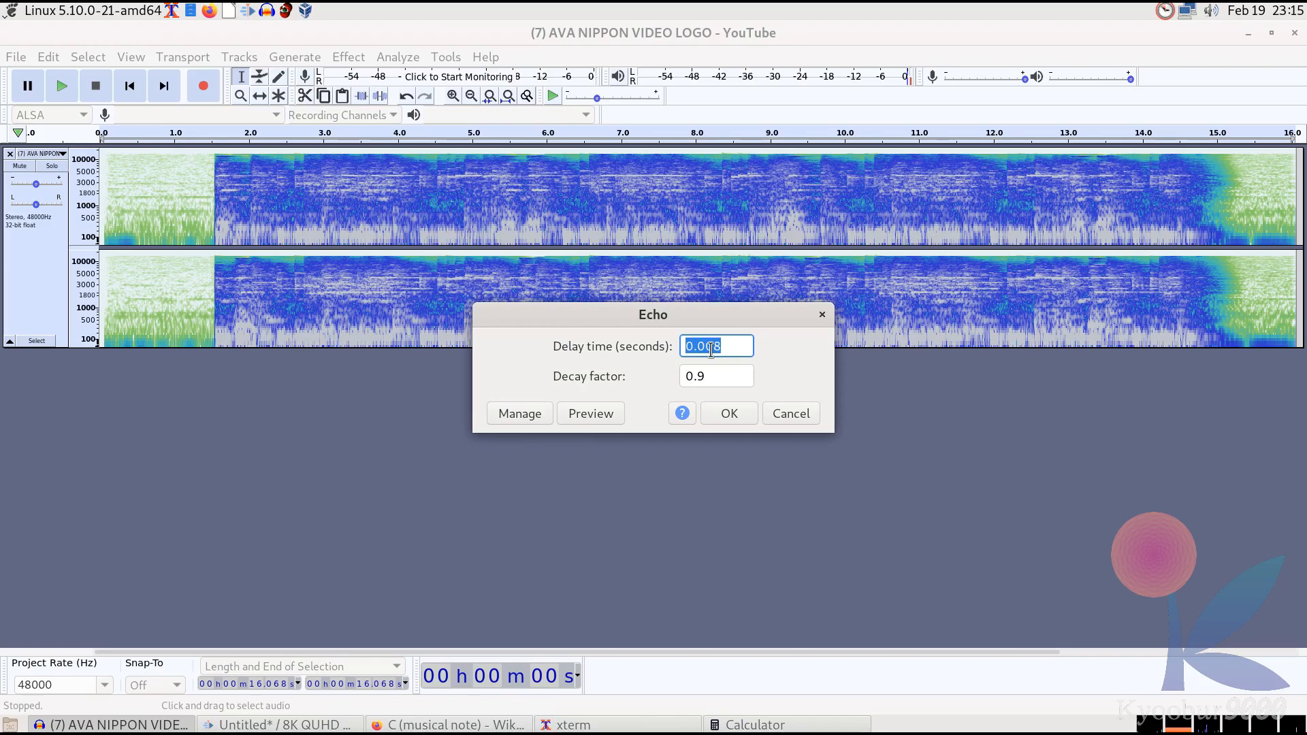
click(789, 725)
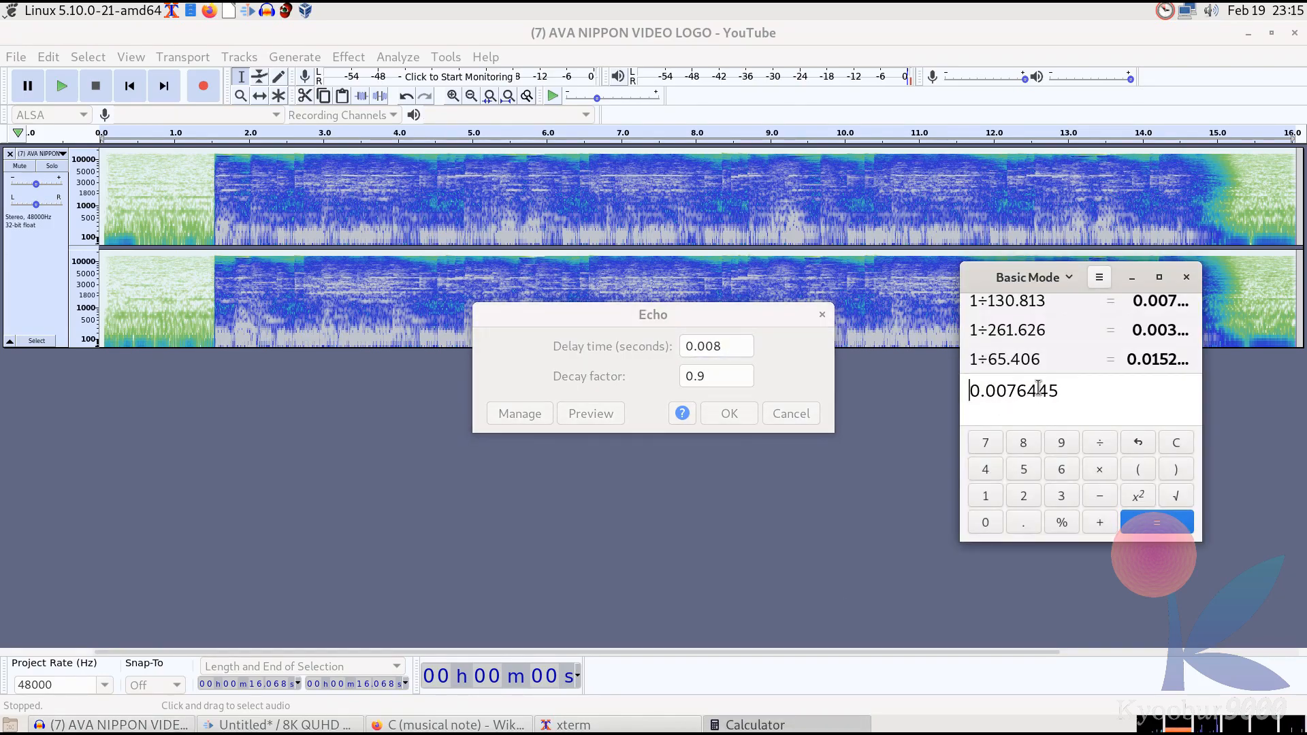
click(1186, 278)
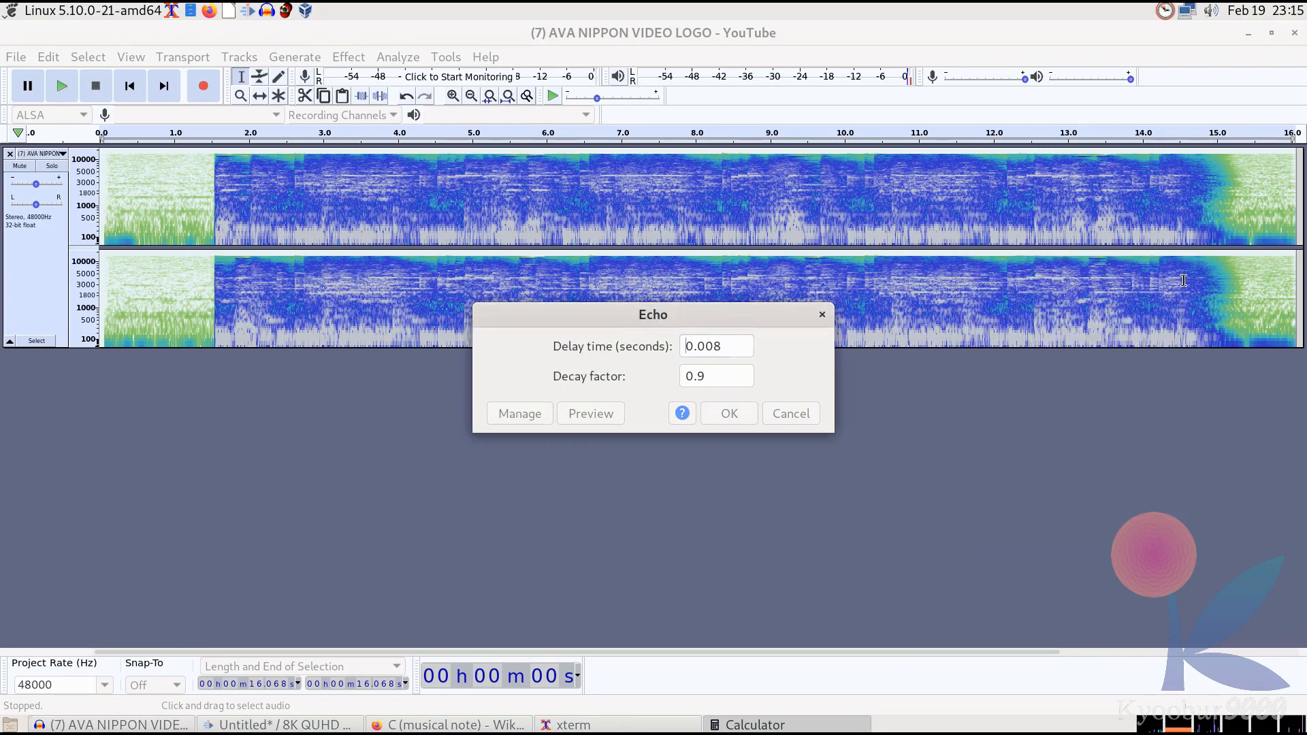
click(728, 384)
triple_click(729, 384)
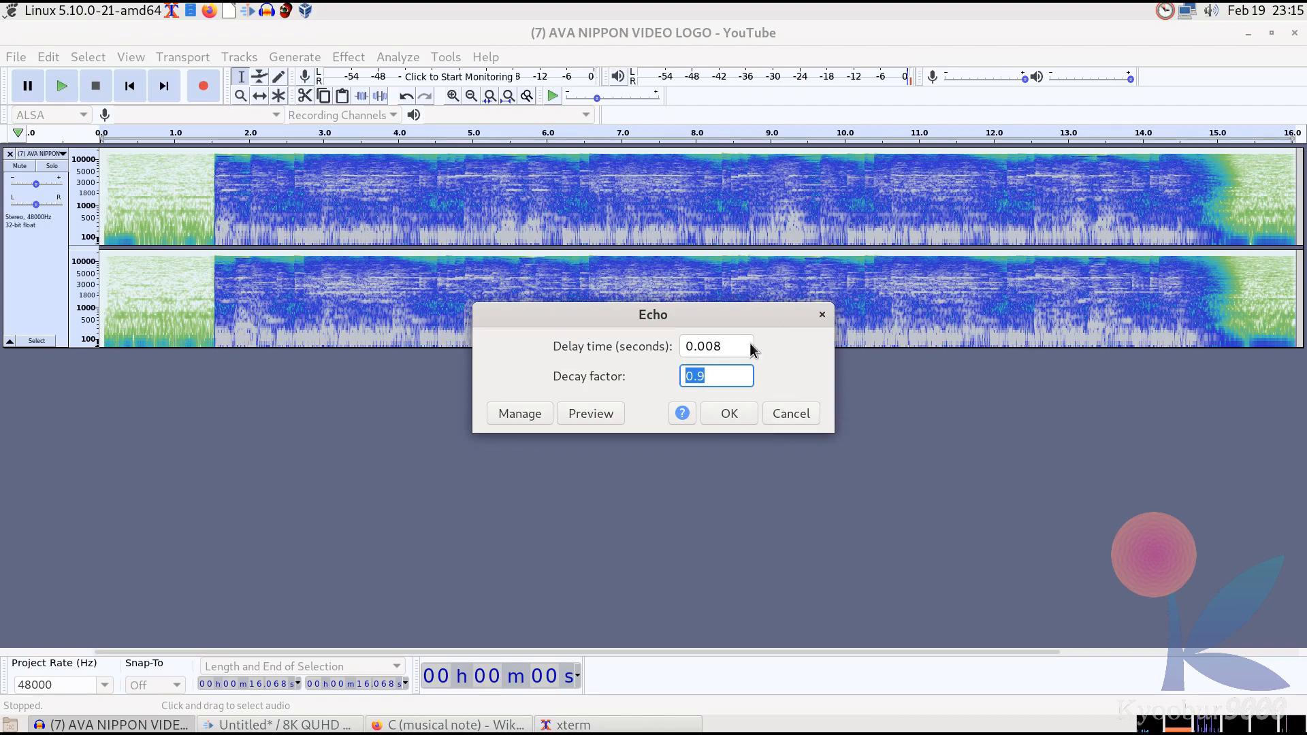
click(728, 350)
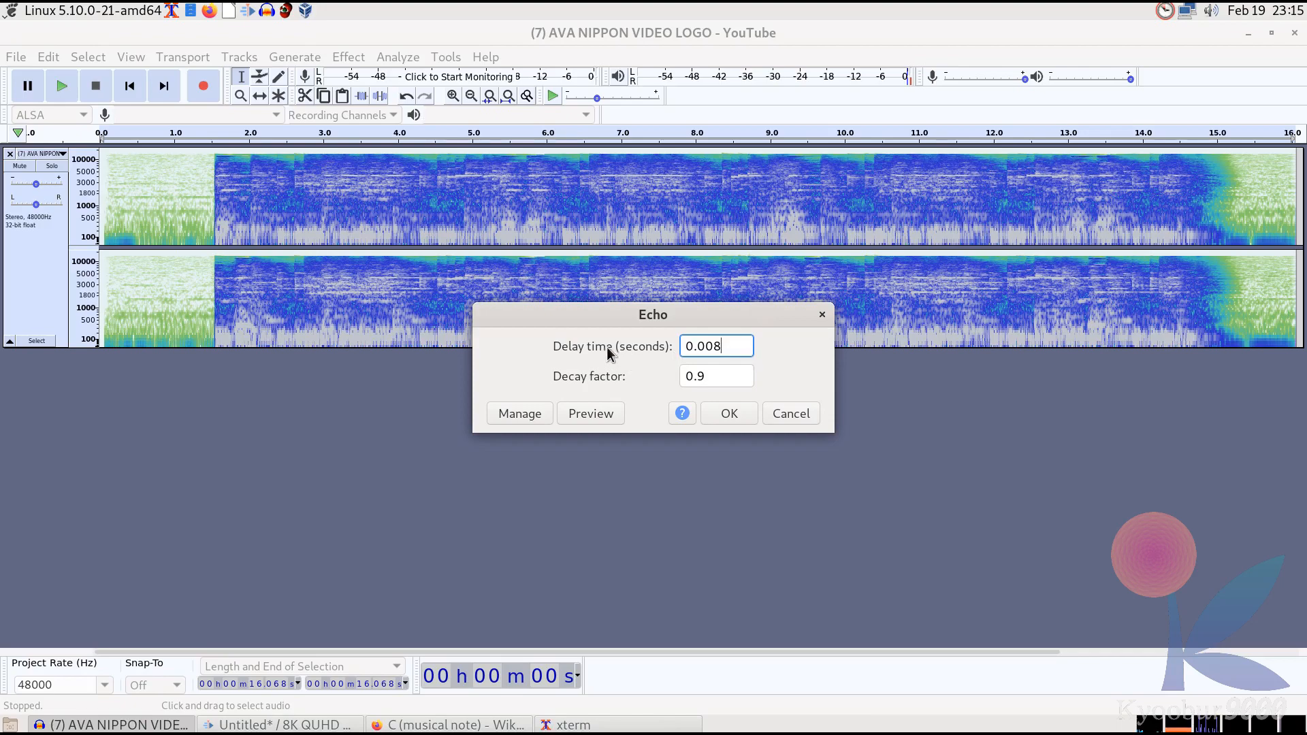
drag(741, 349, 811, 347)
click(786, 411)
Undo the Echo effect
click(48, 57)
click(68, 76)
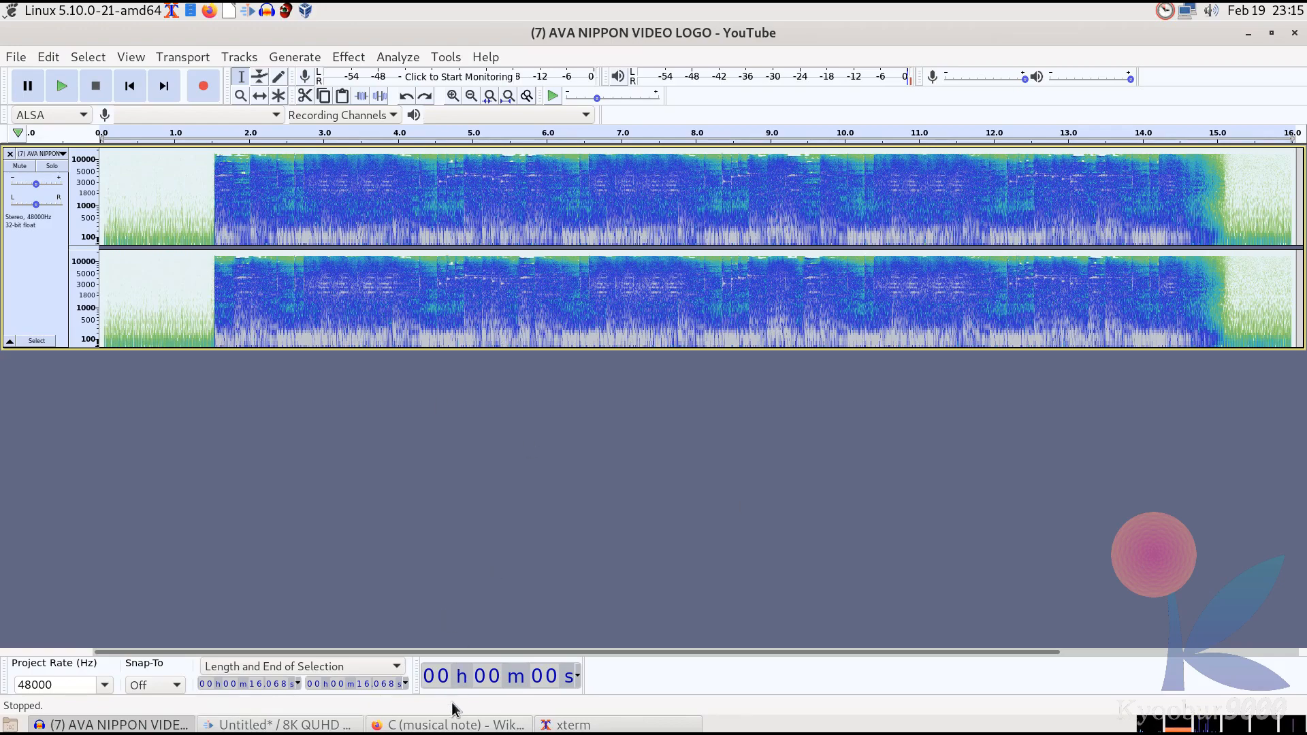
Switch to the C (musical note) Wikipedia page and launch gnome-calculator
click(472, 725)
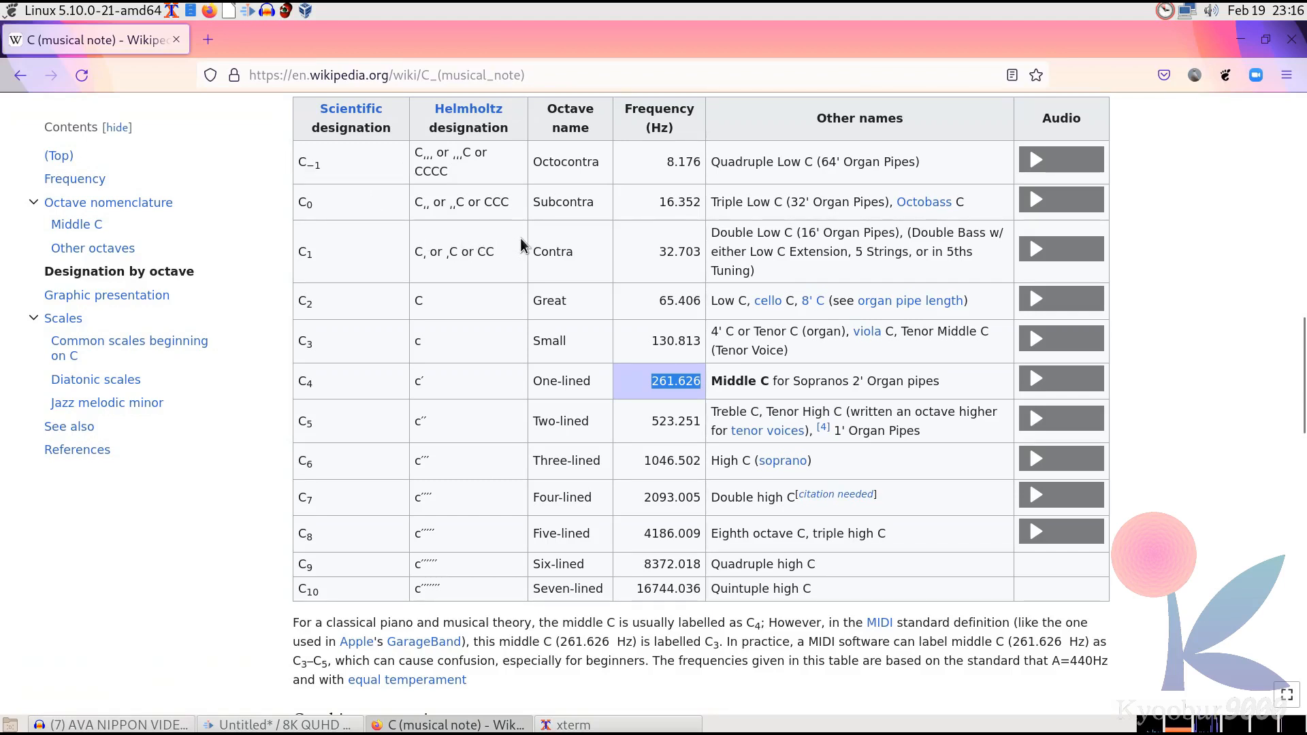
key(alt+F2)
text(gnome-calculator)
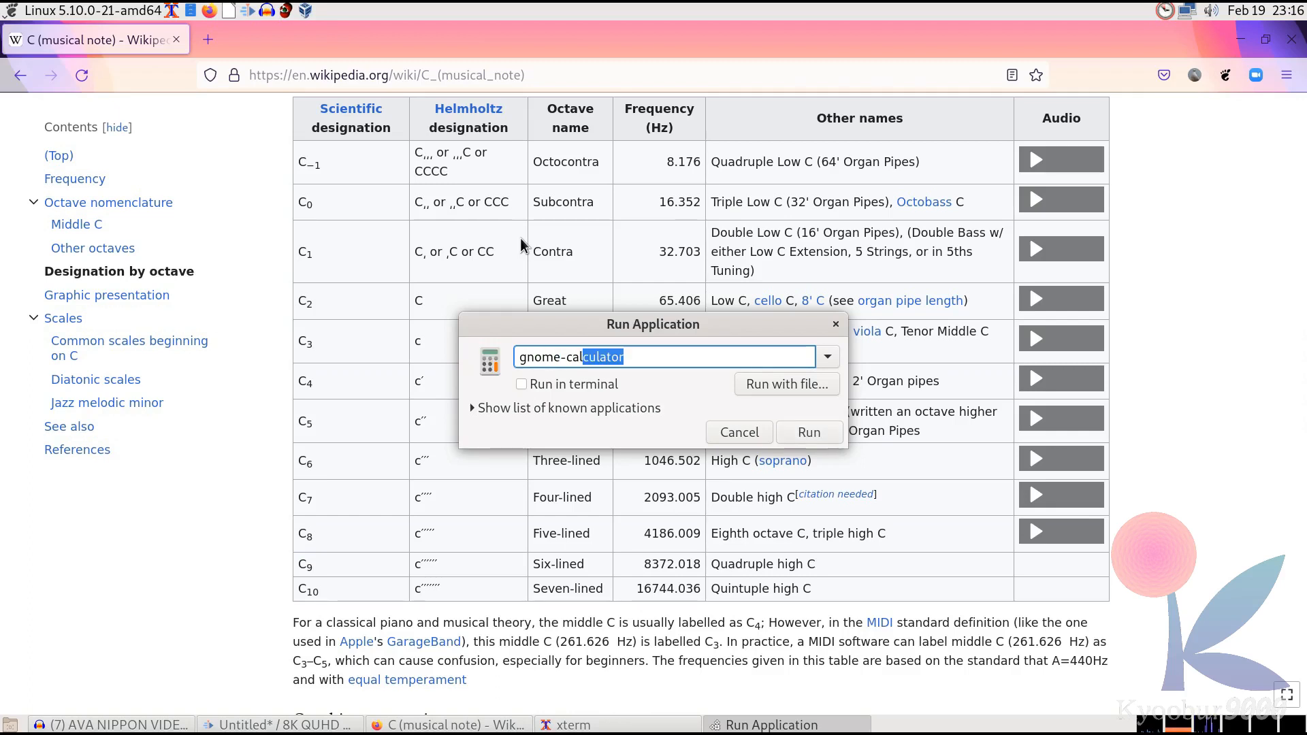
key(Return)
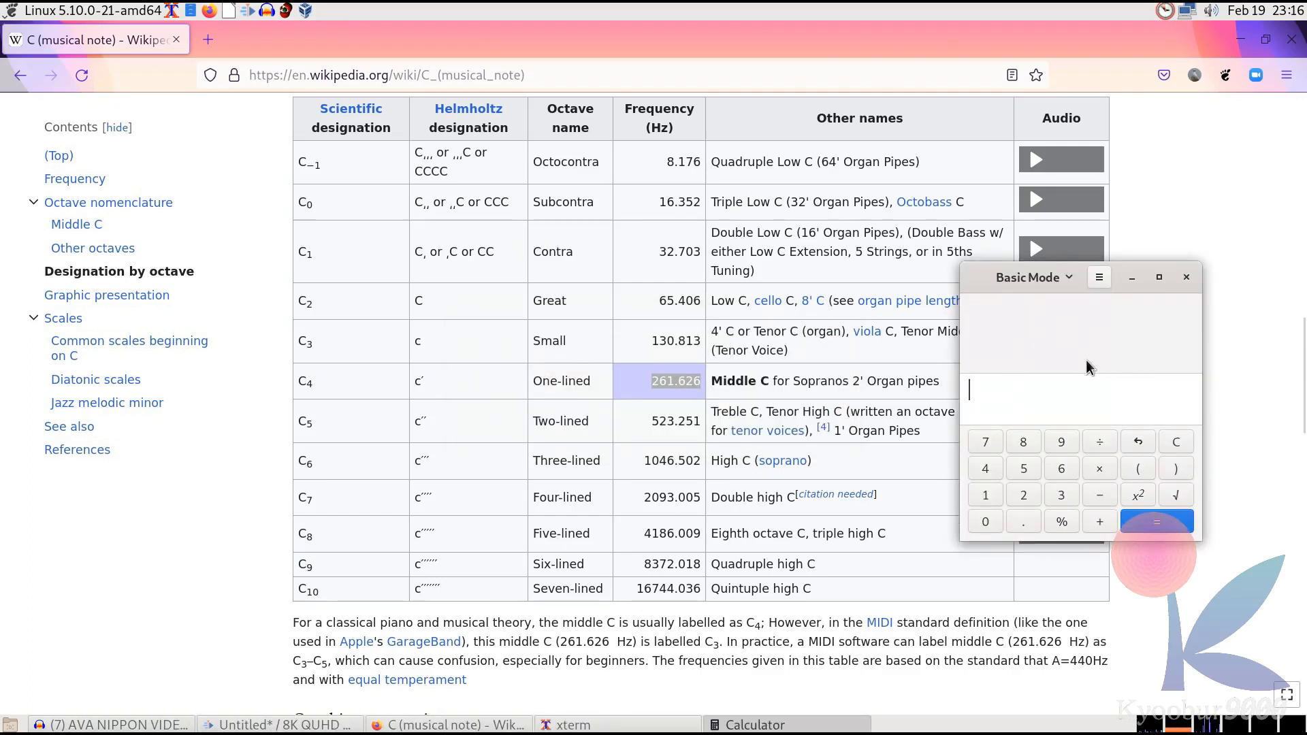
Compute 1 ÷ 130.813 in the calculator
text(1/)
text(130)
text(.813)
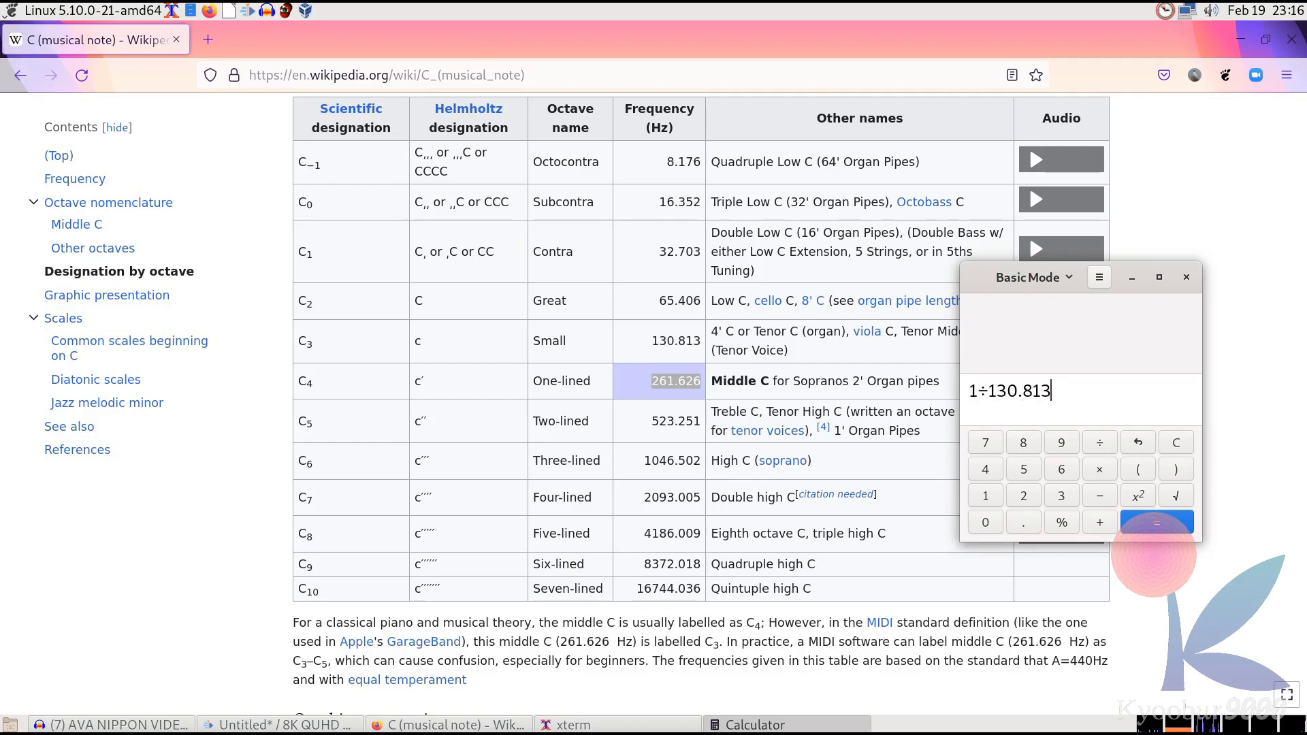
key(Return)
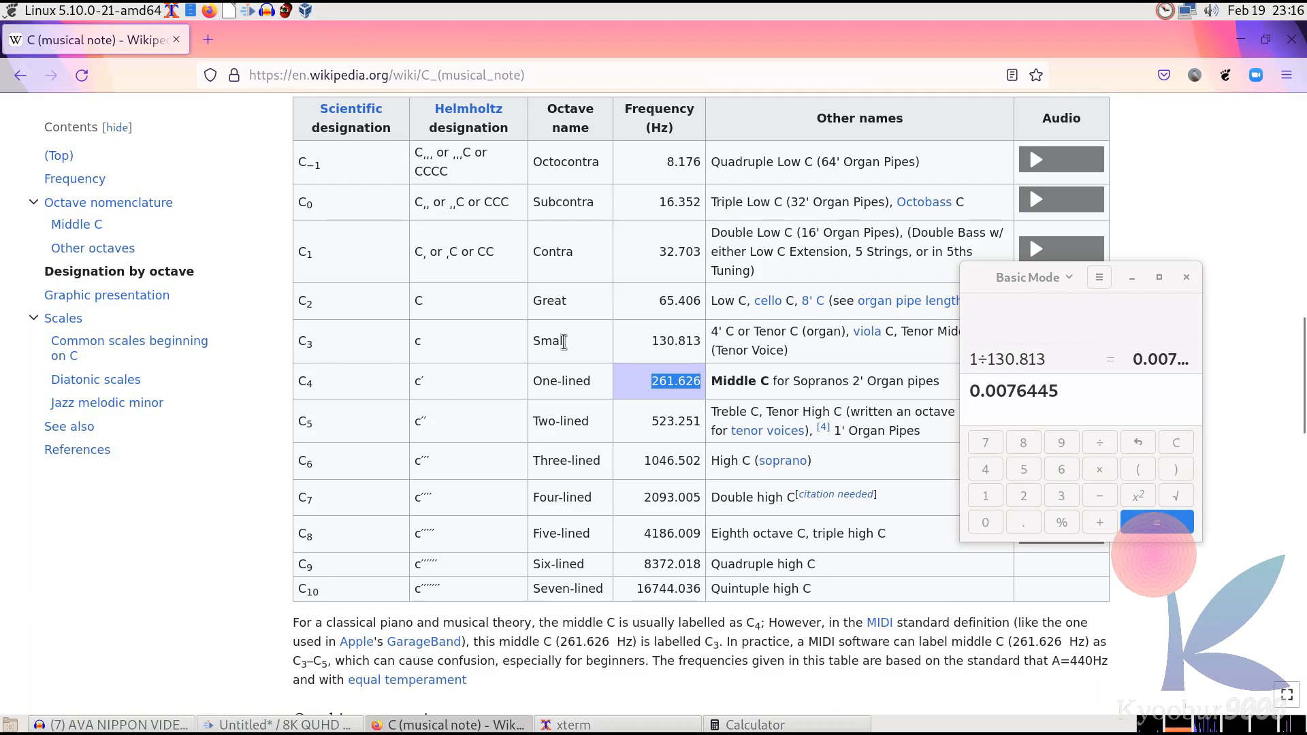
Compute 1 ÷ 0.008 in the calculator to get the frequency matching the rounded delay
drag(652, 340, 708, 341)
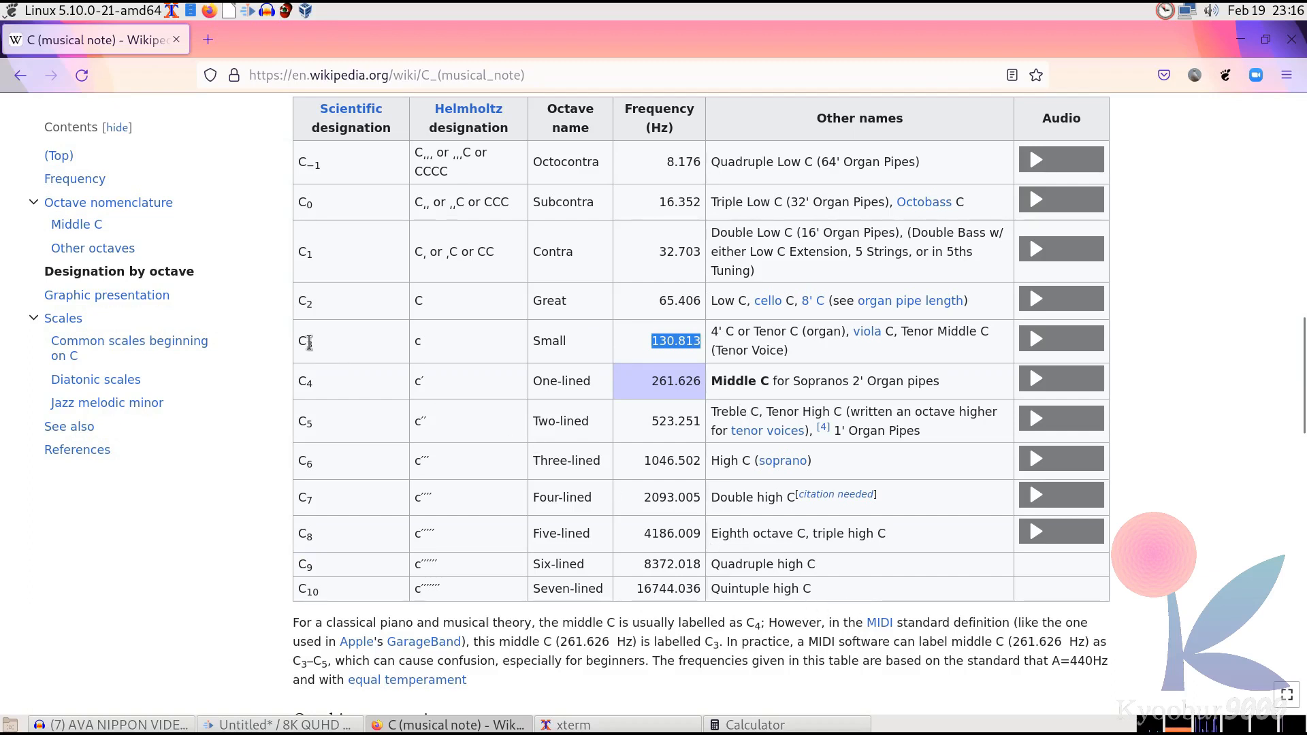
click(763, 724)
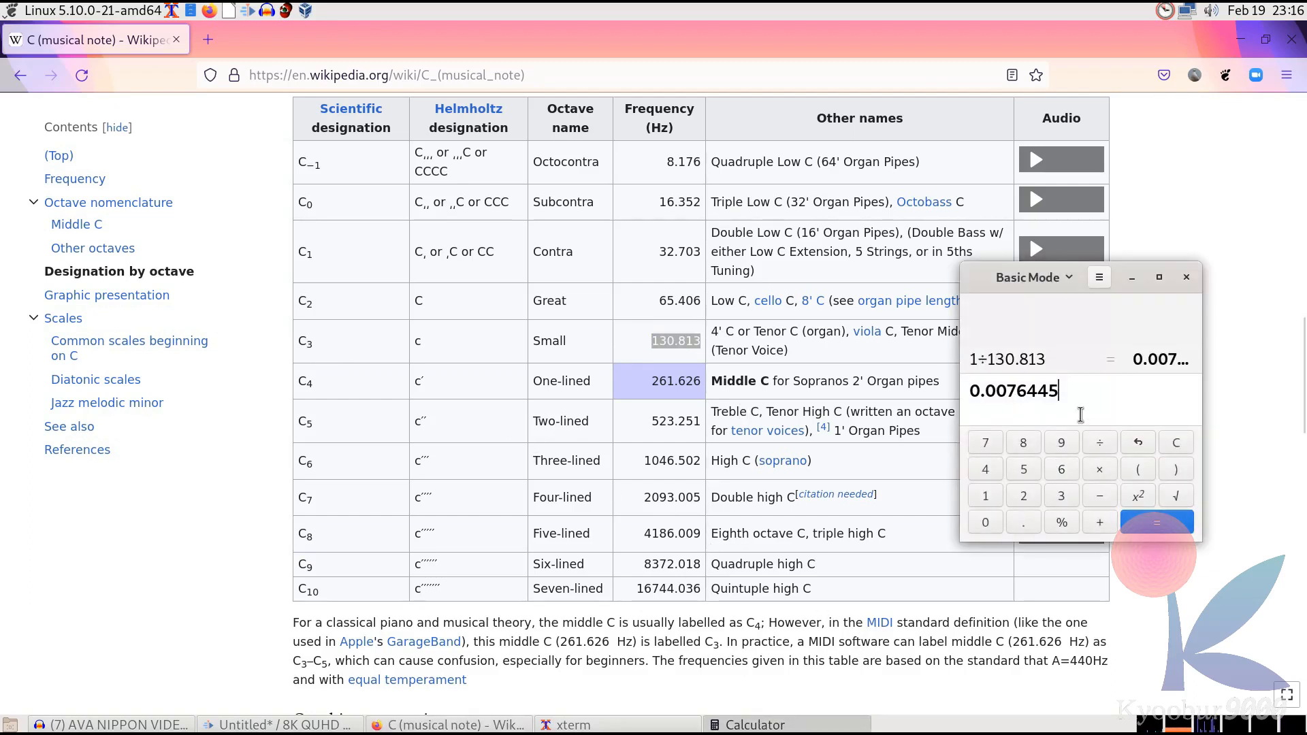
key(BackSpace)
key(BackSpace)
key(BackSpace)
key(BackSpace)
key(BackSpace)
key(BackSpace)
key(BackSpace)
key(BackSpace)
key(BackSpace)
text(1)
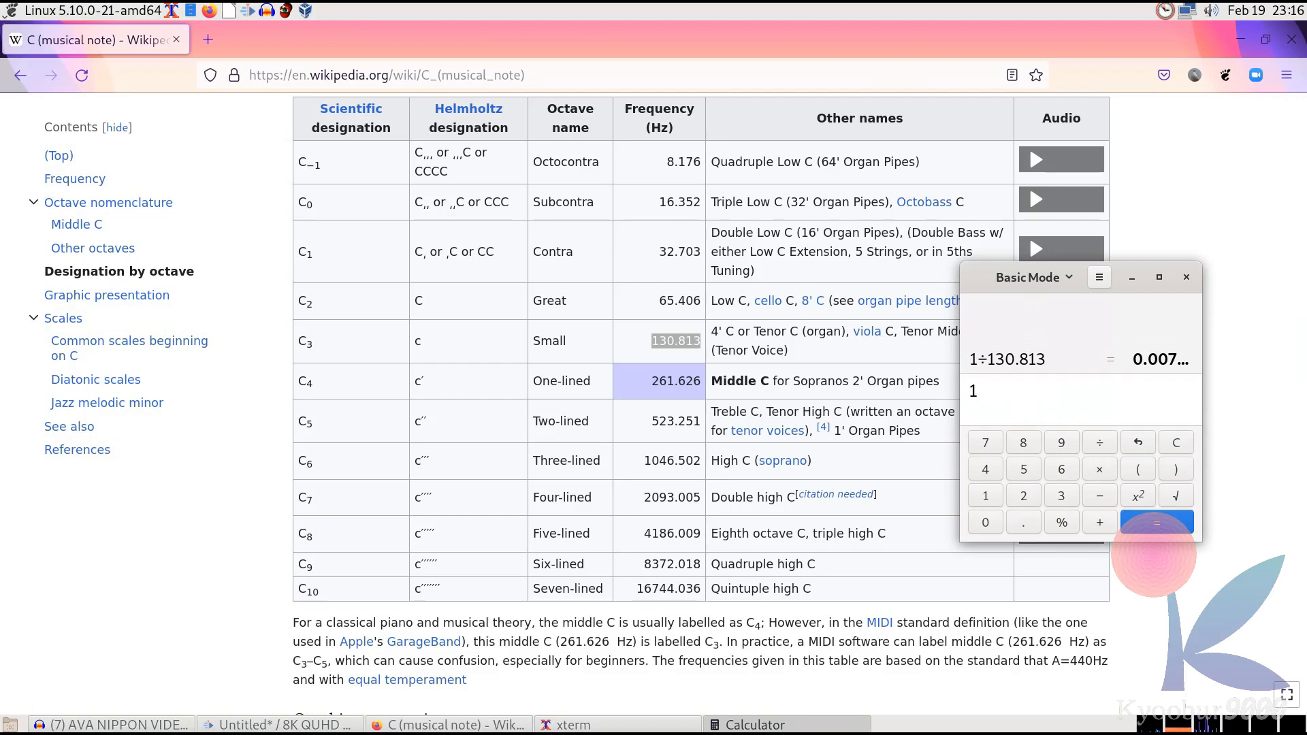
text(/0.008)
key(Return)
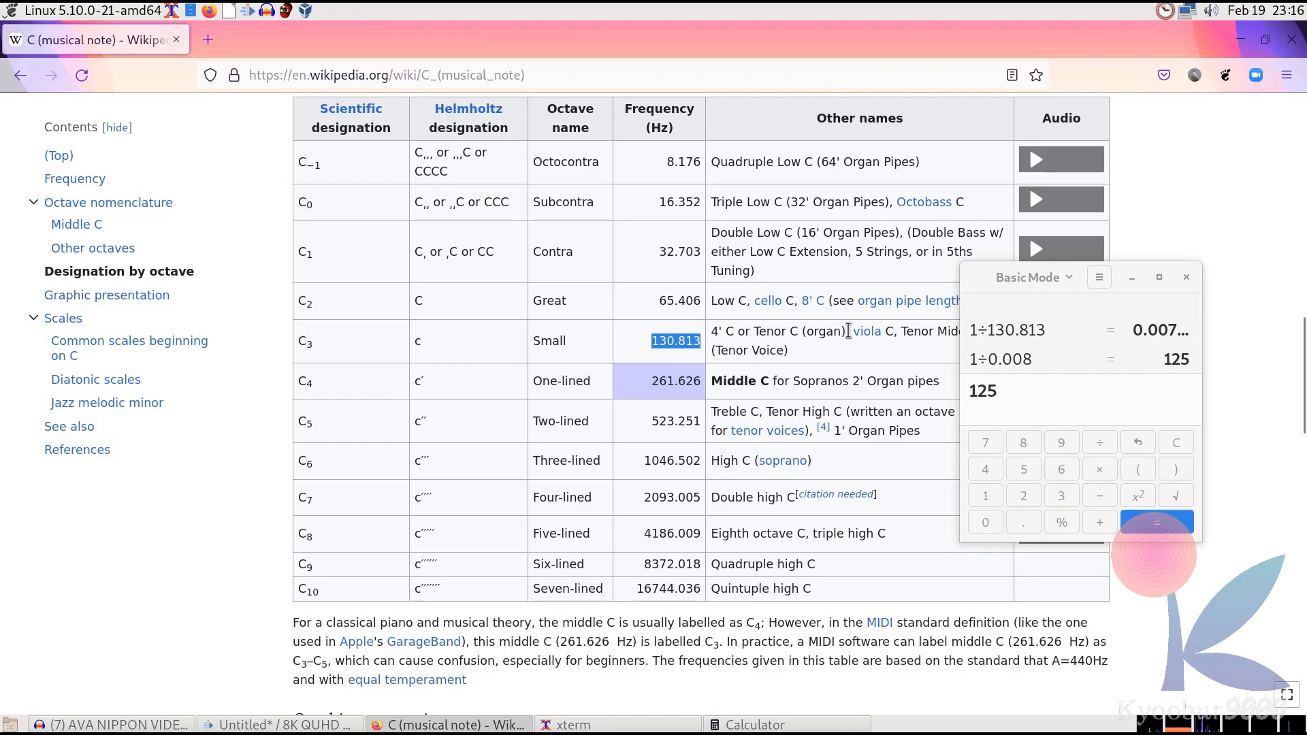
Return to the audio editor and open the Change Pitch effect
click(997, 386)
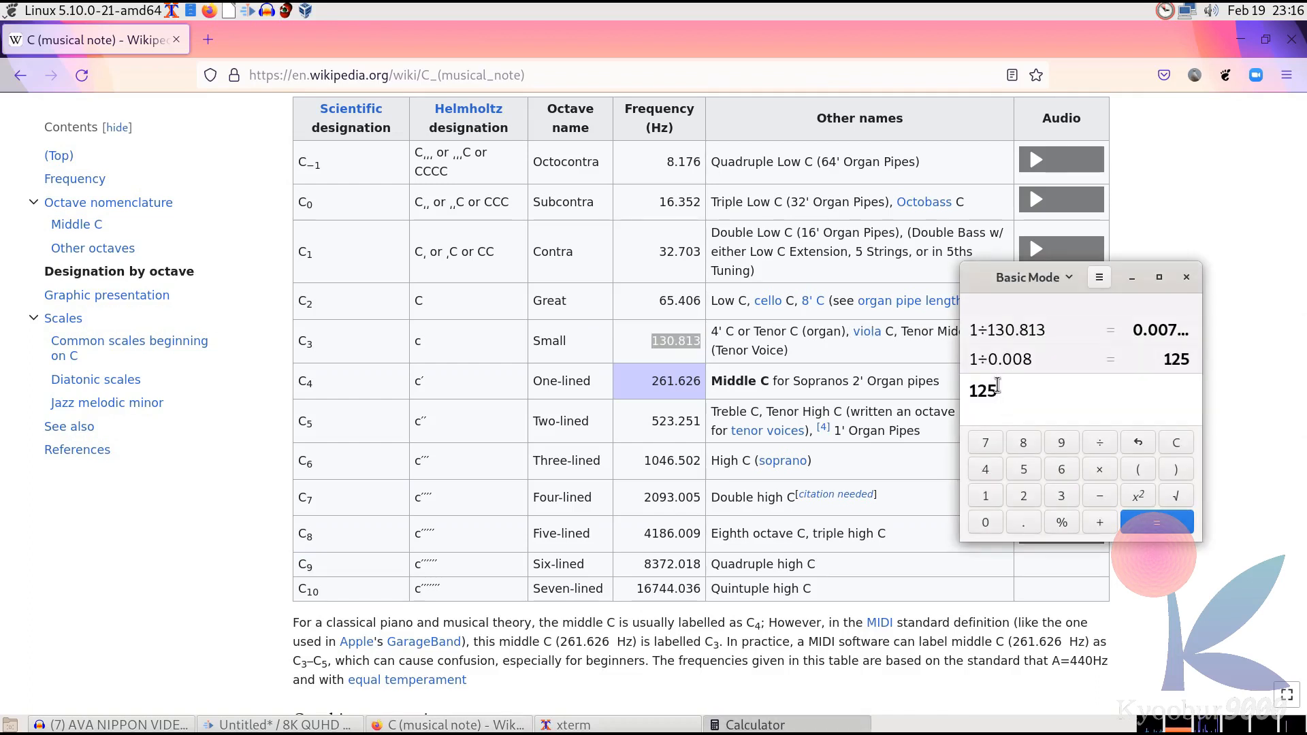
double_click(676, 342)
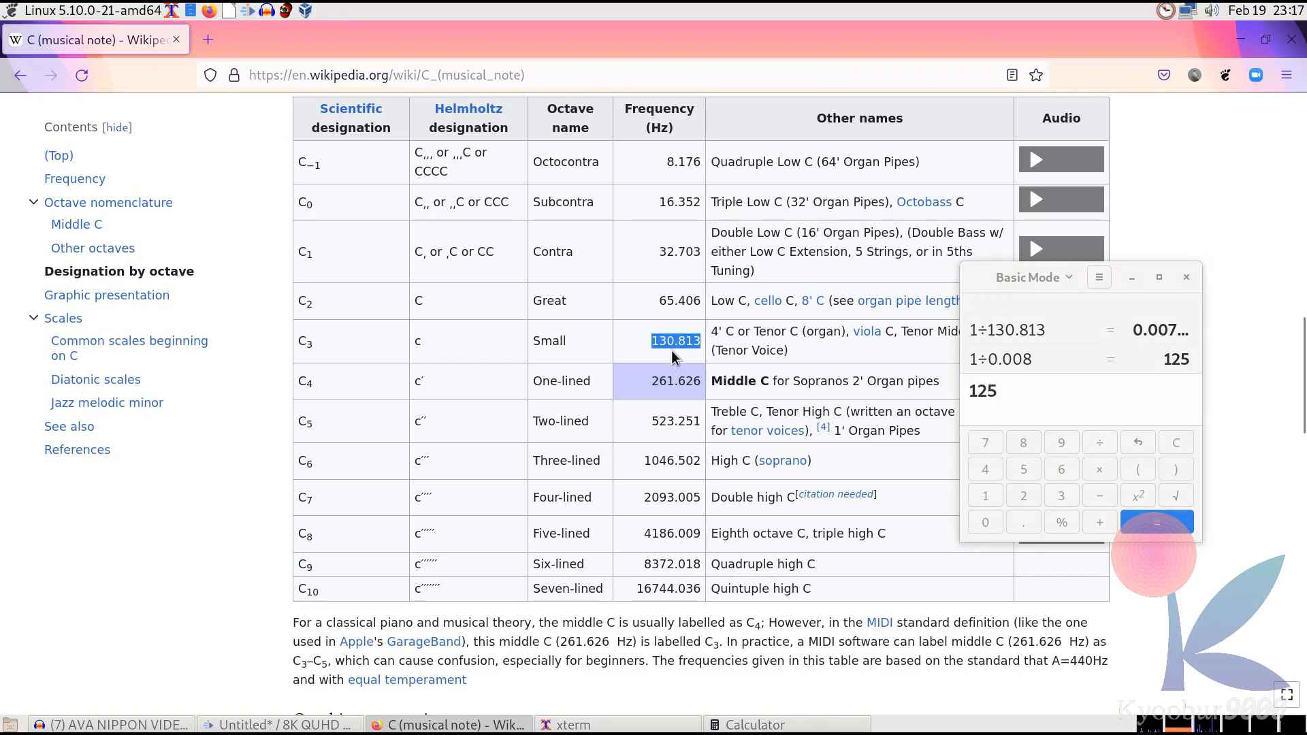
click(979, 423)
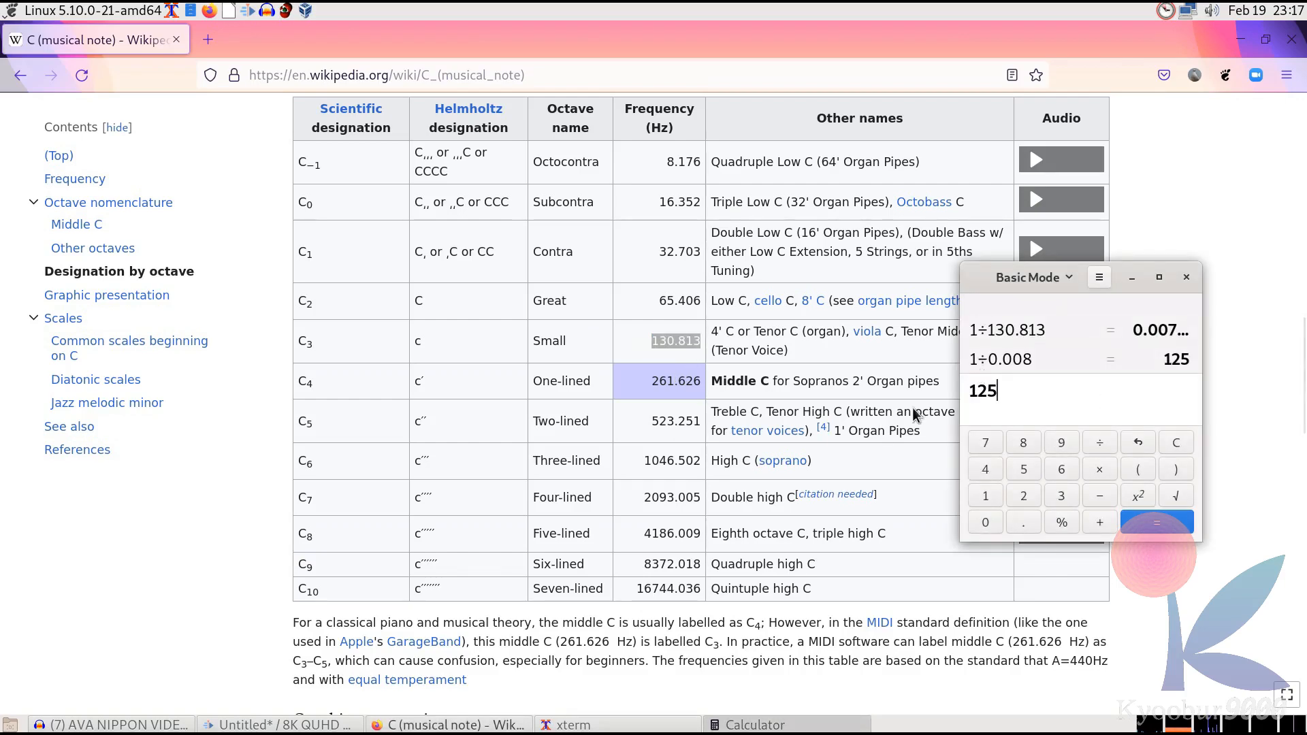
click(145, 725)
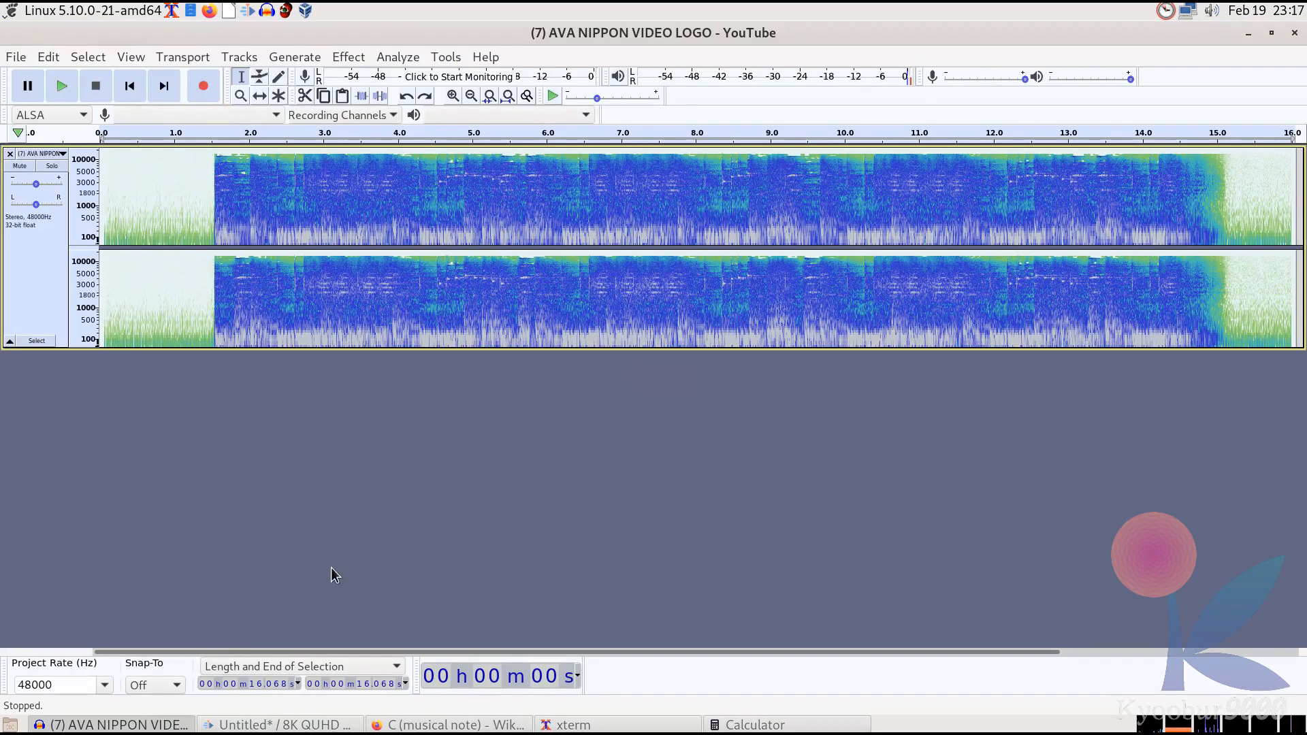
click(348, 56)
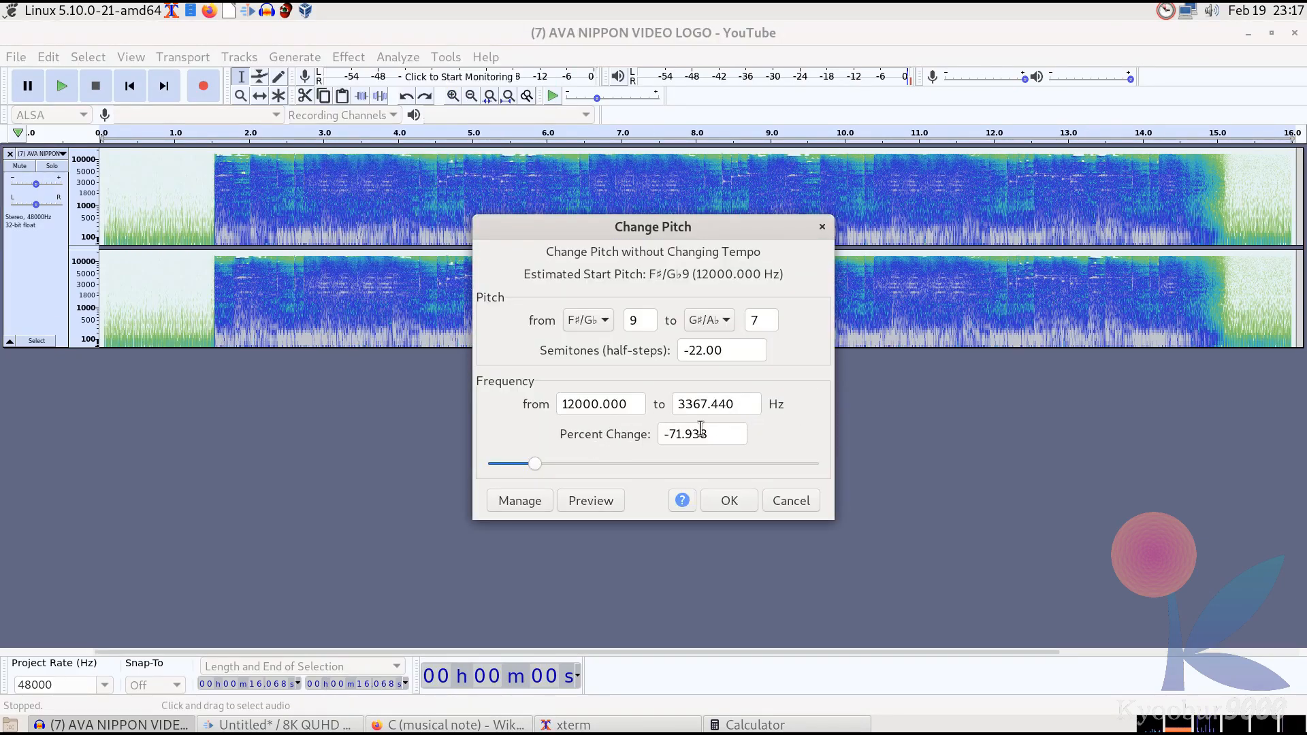
Change the pitch by setting the frequency from 130.813 Hz to 125 Hz and apply it
click(620, 404)
drag(620, 404, 529, 407)
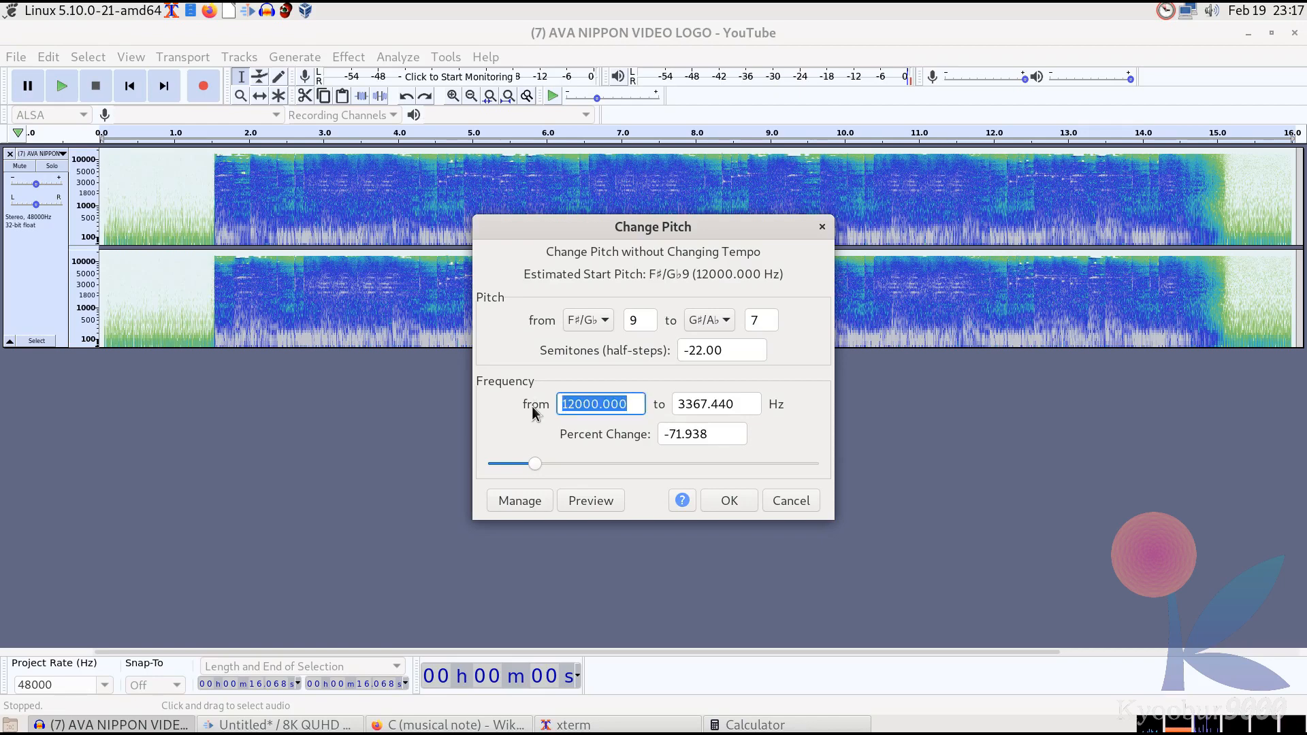
text(13)
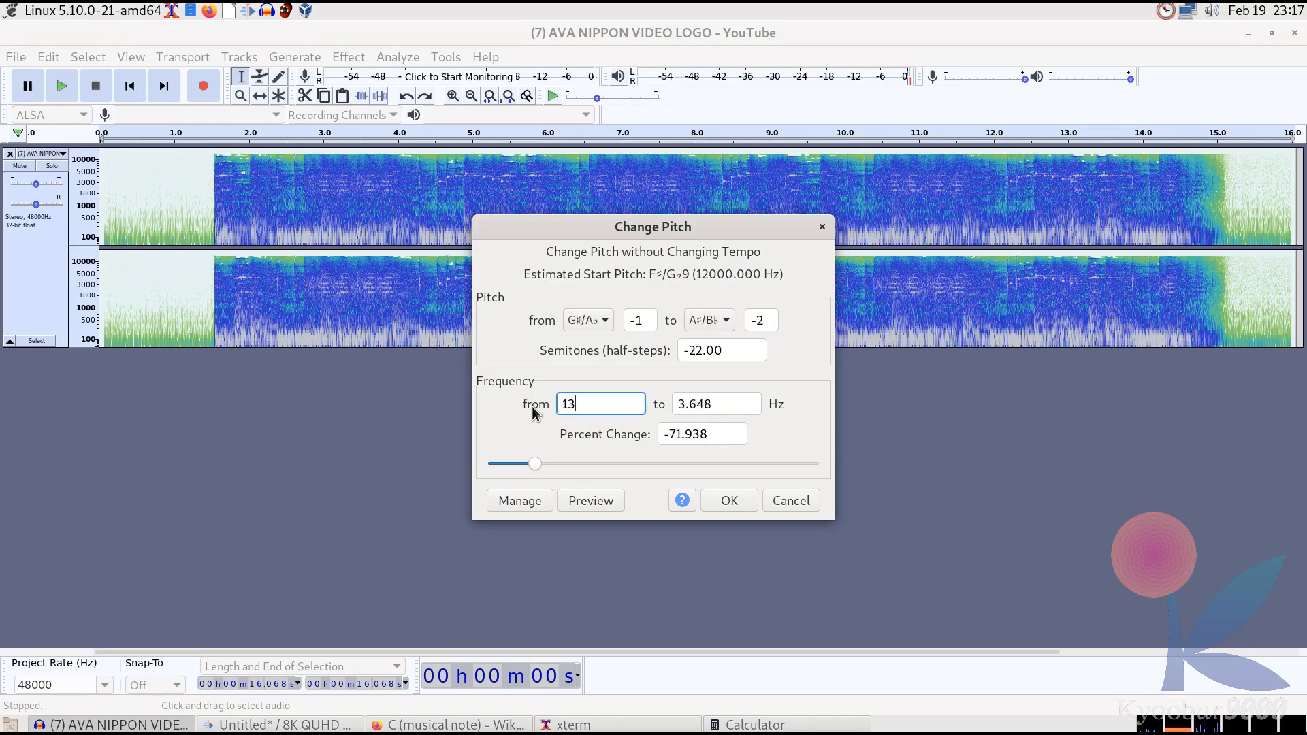
text(0.813)
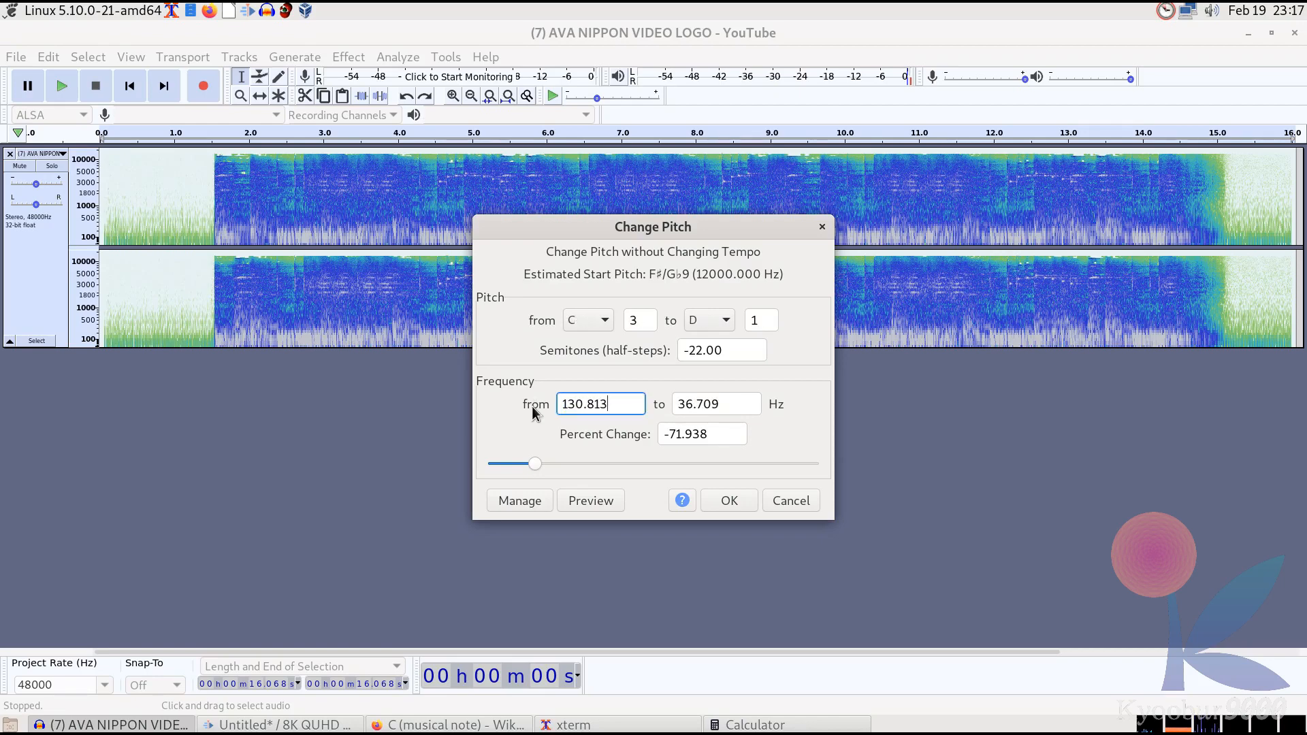
key(Tab)
text(125)
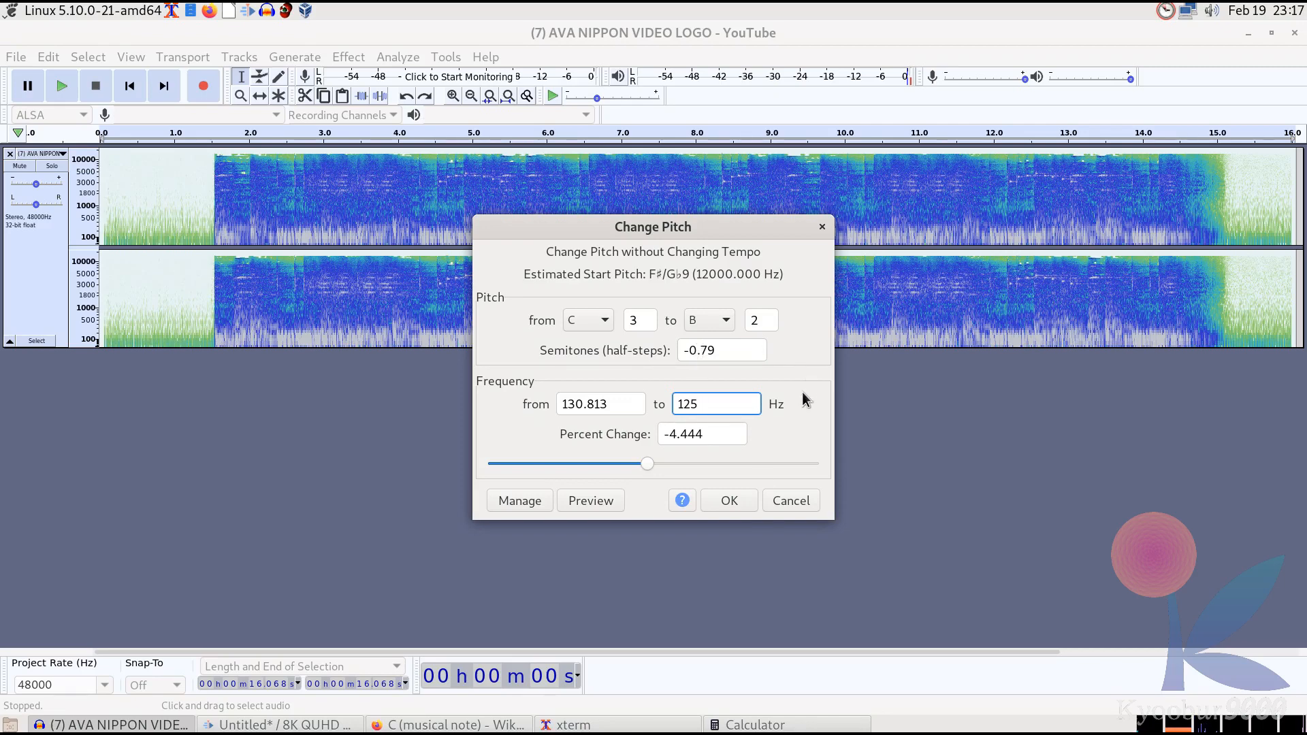
click(739, 500)
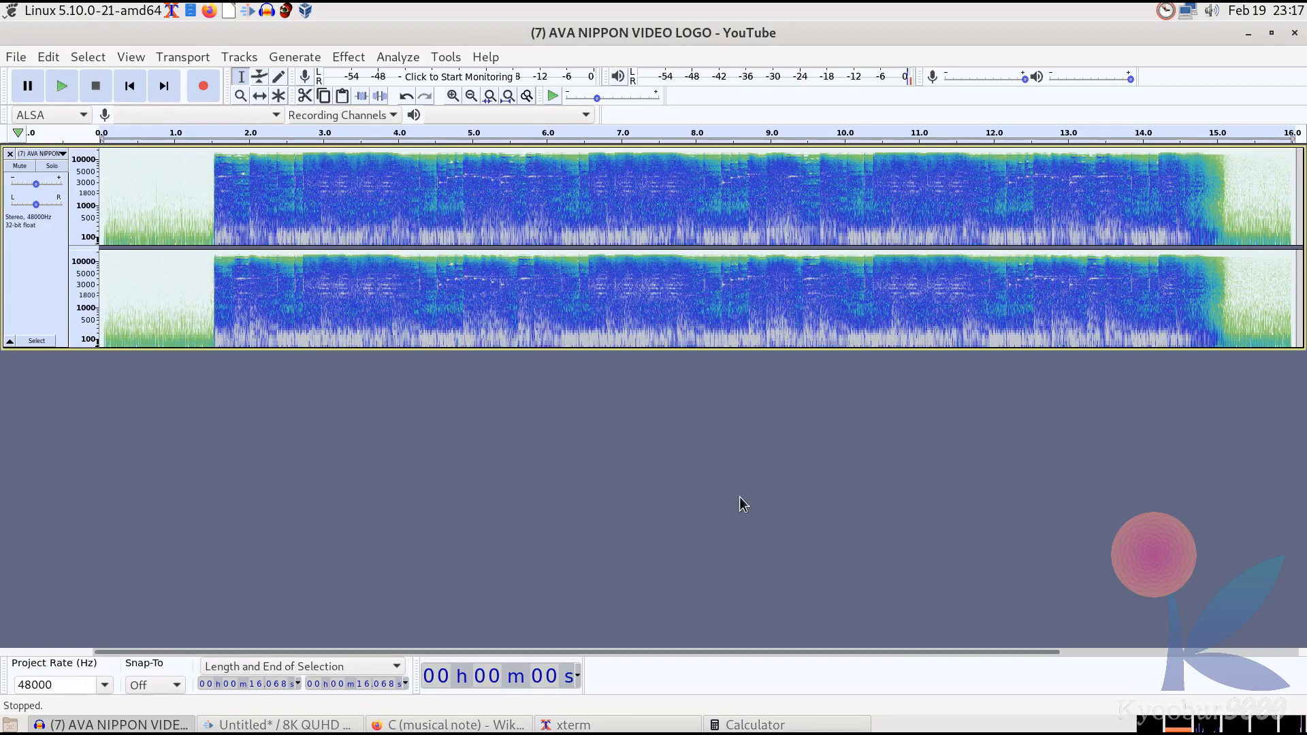
Apply the Echo effect with a 0.008 second delay and play the result
click(62, 86)
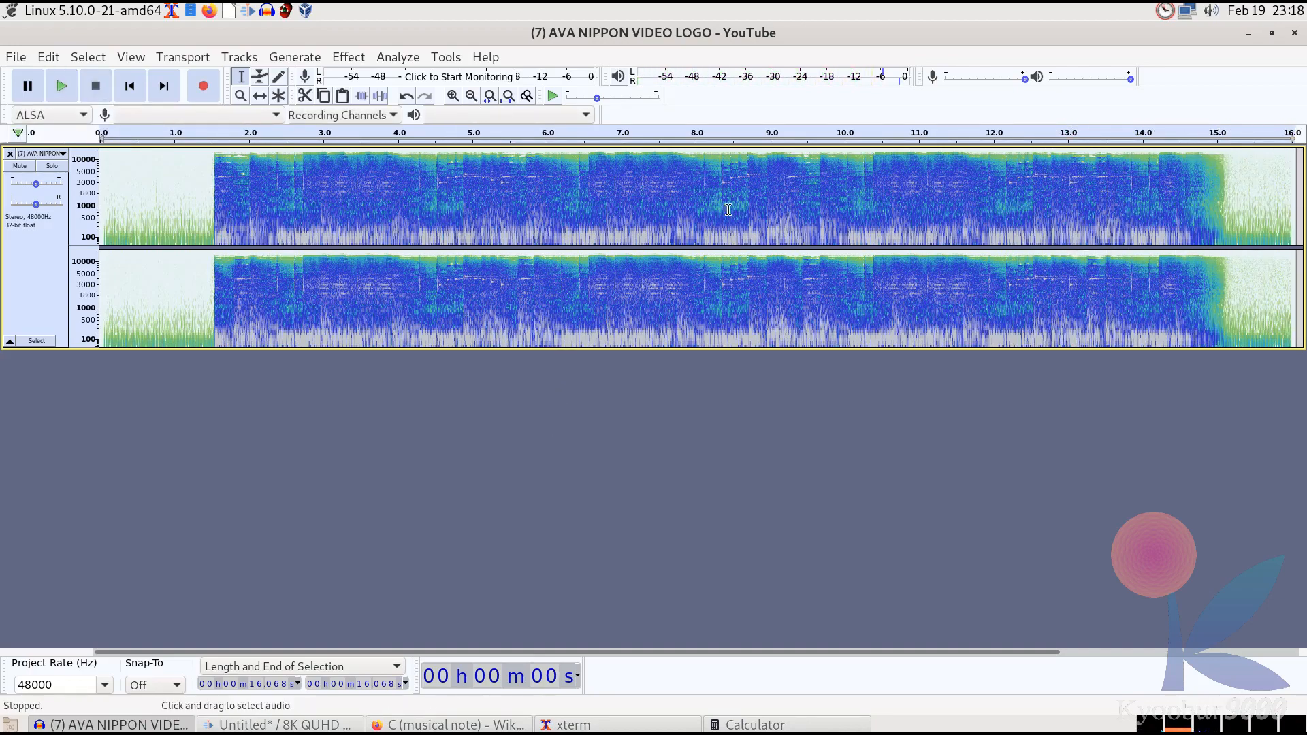
click(355, 60)
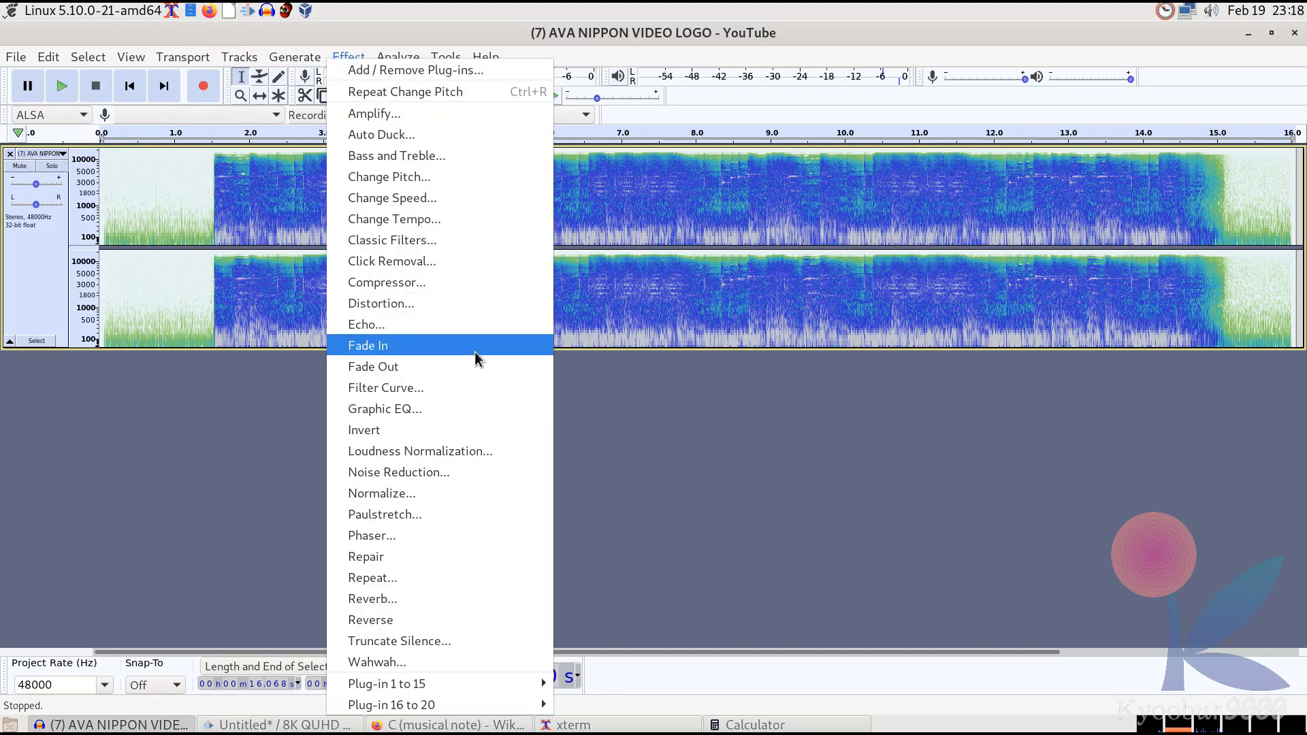
click(456, 323)
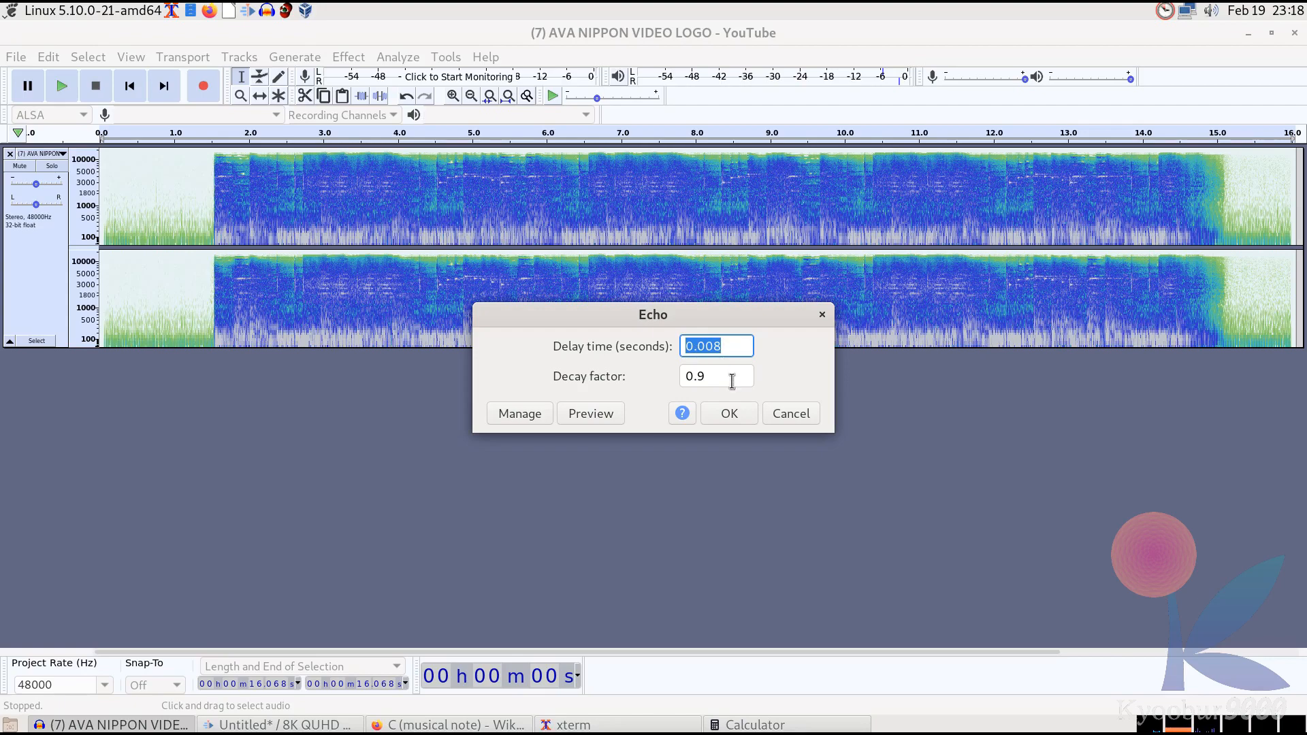
click(730, 413)
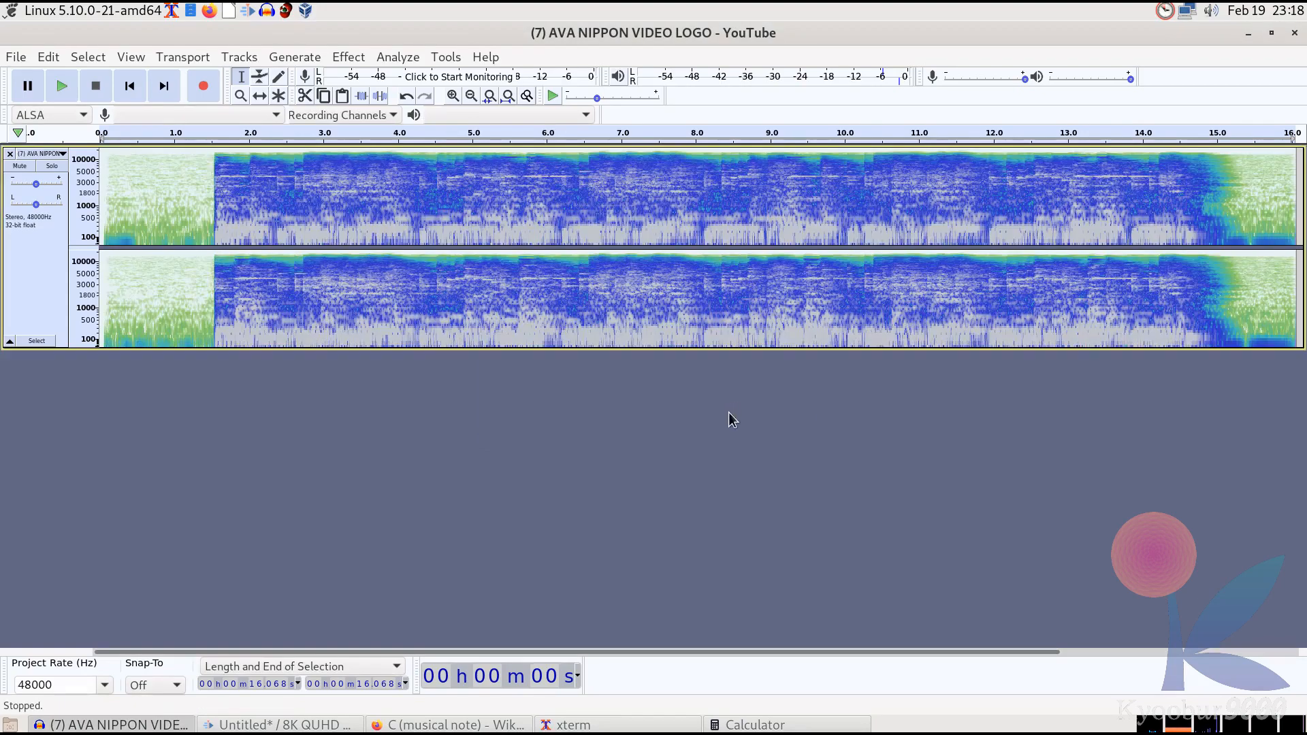
click(67, 79)
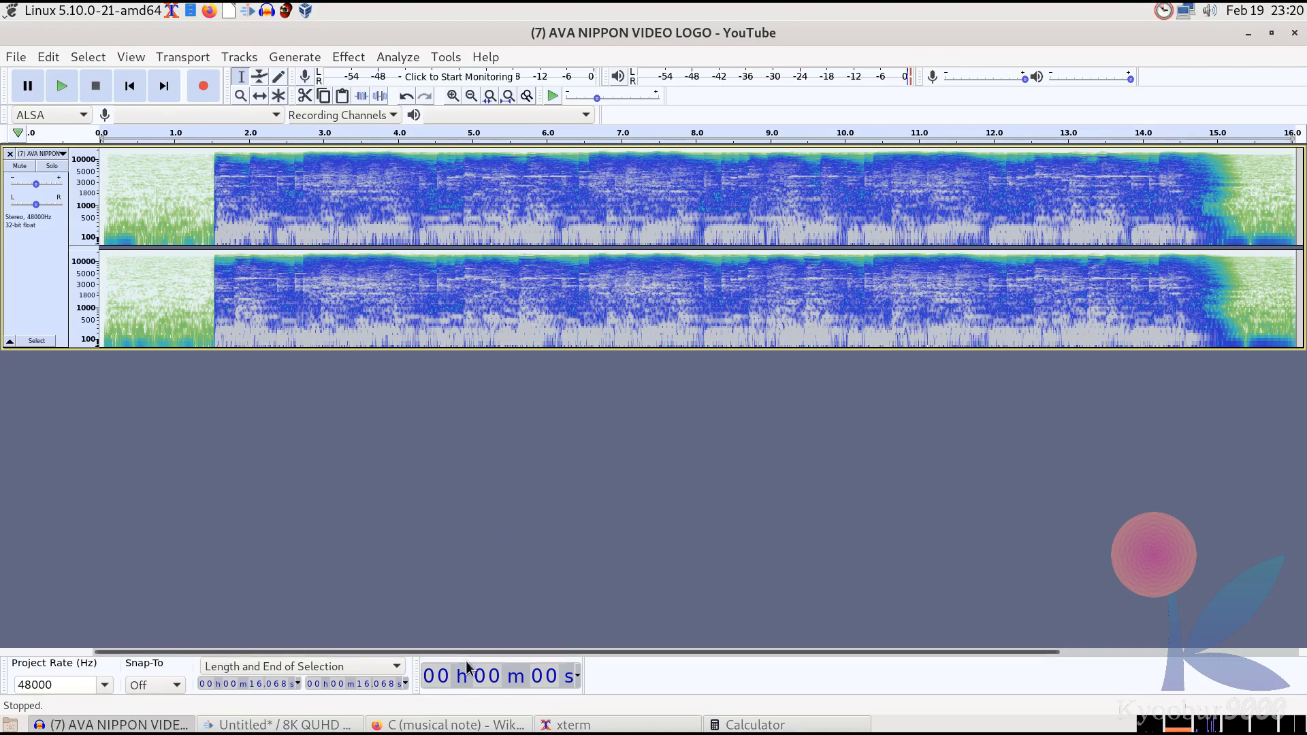
Switch to the C (musical note) Wikipedia page and scroll back to its top
click(462, 726)
scroll(922, 550, up, 8)
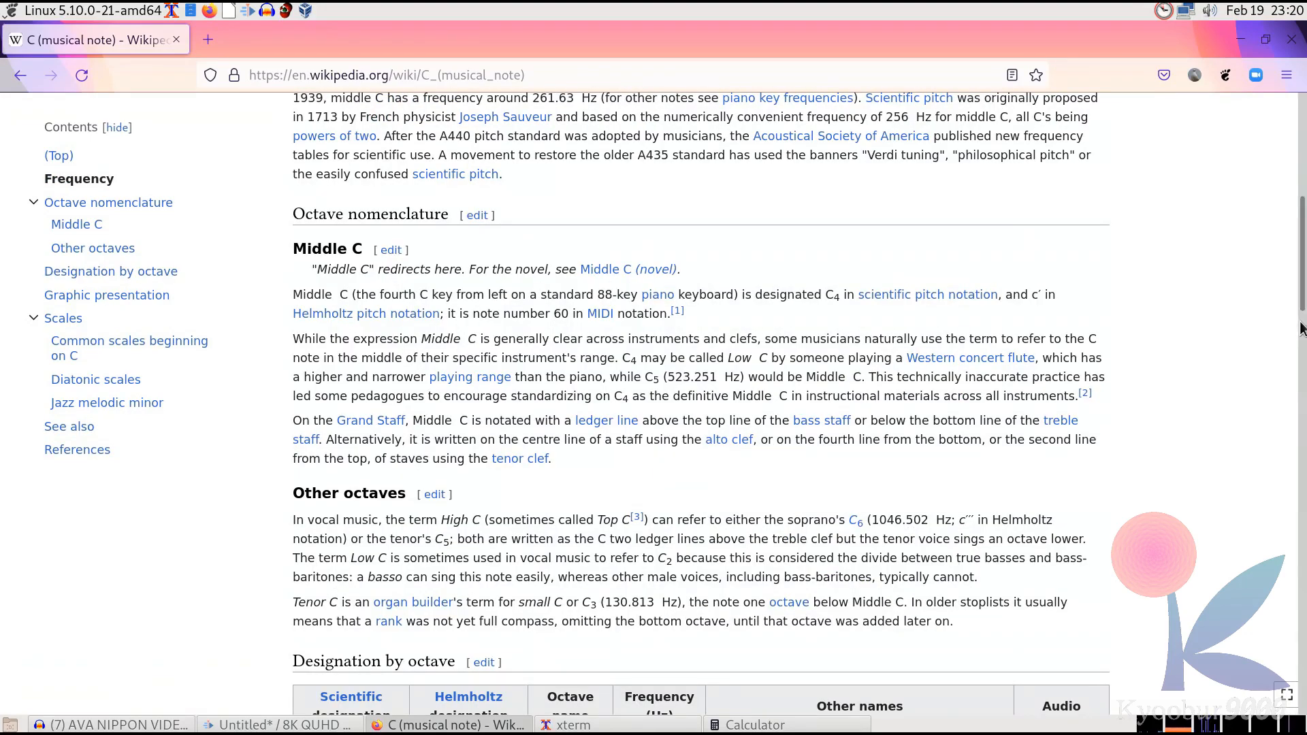
drag(1301, 306, 1292, 199)
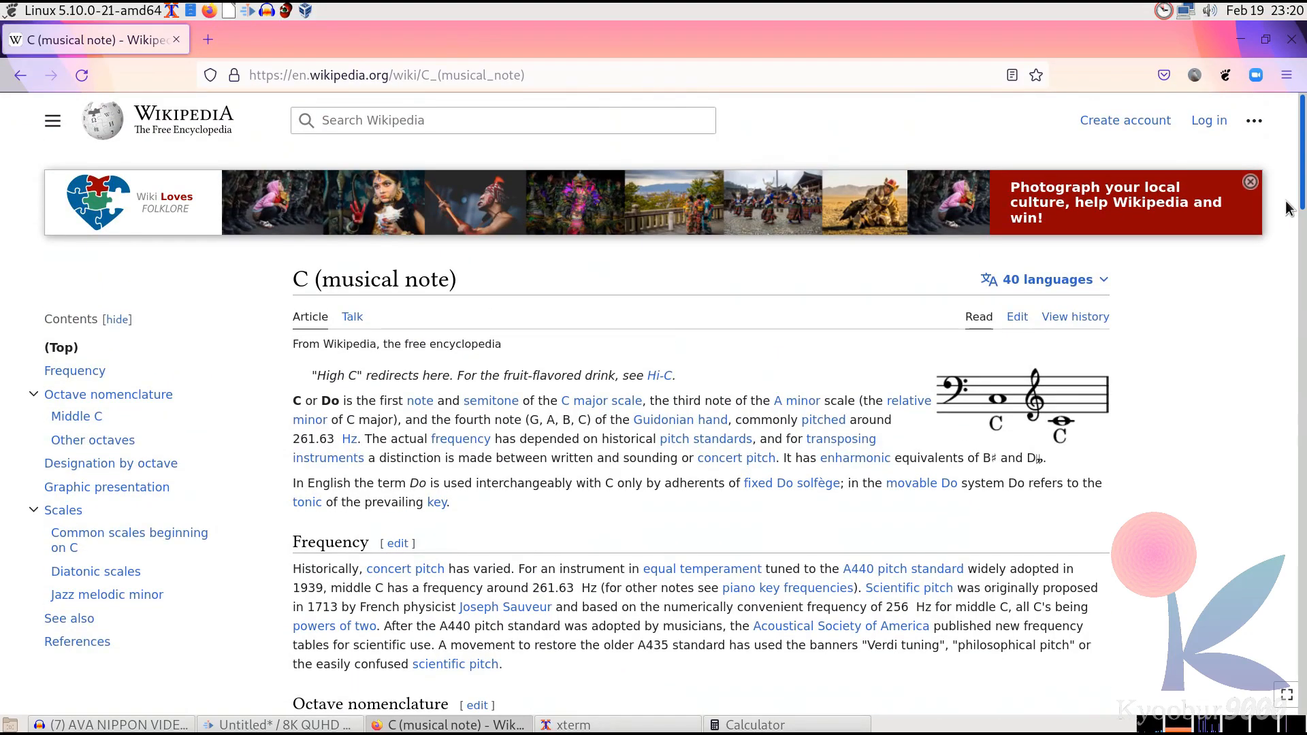
Open the G (musical note) Wikipedia page and scroll to its octave frequency table
drag(1283, 192, 1247, 648)
click(765, 684)
drag(1299, 222, 1300, 332)
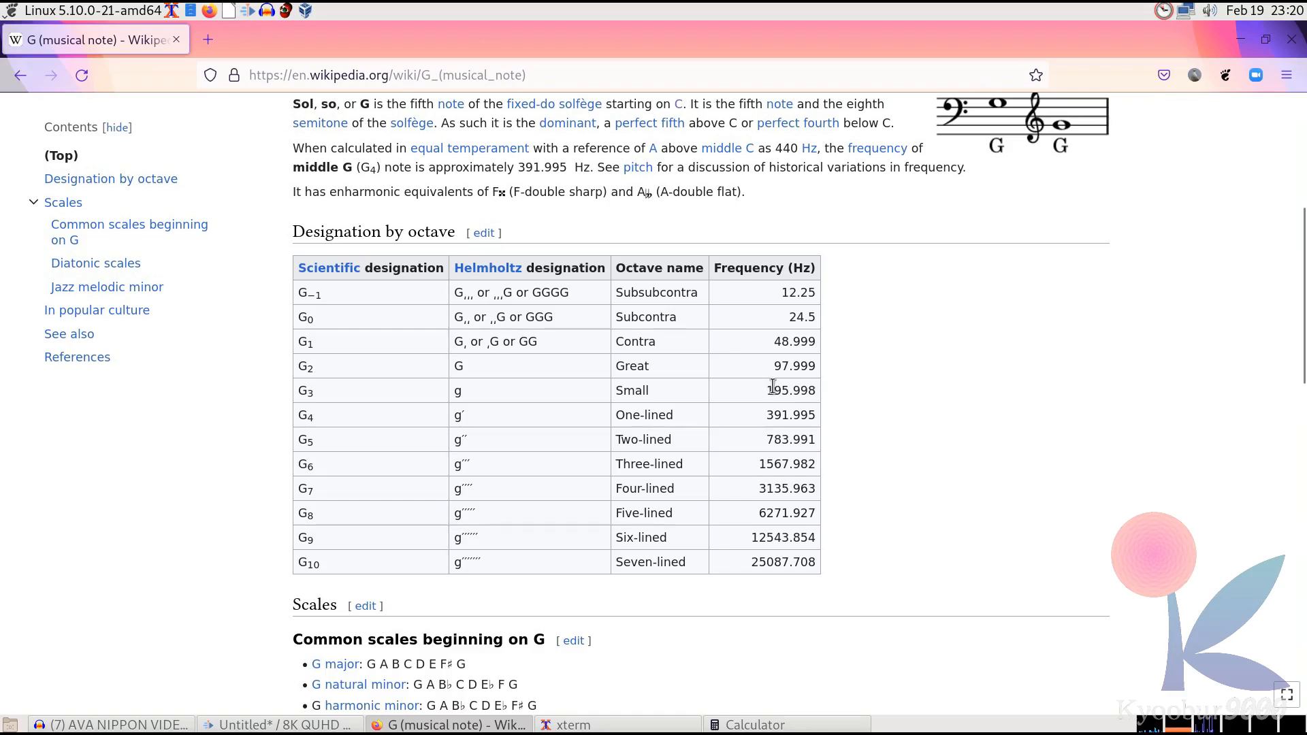
Calculate 1÷195.998 in the calculator to get the G3 period
click(772, 723)
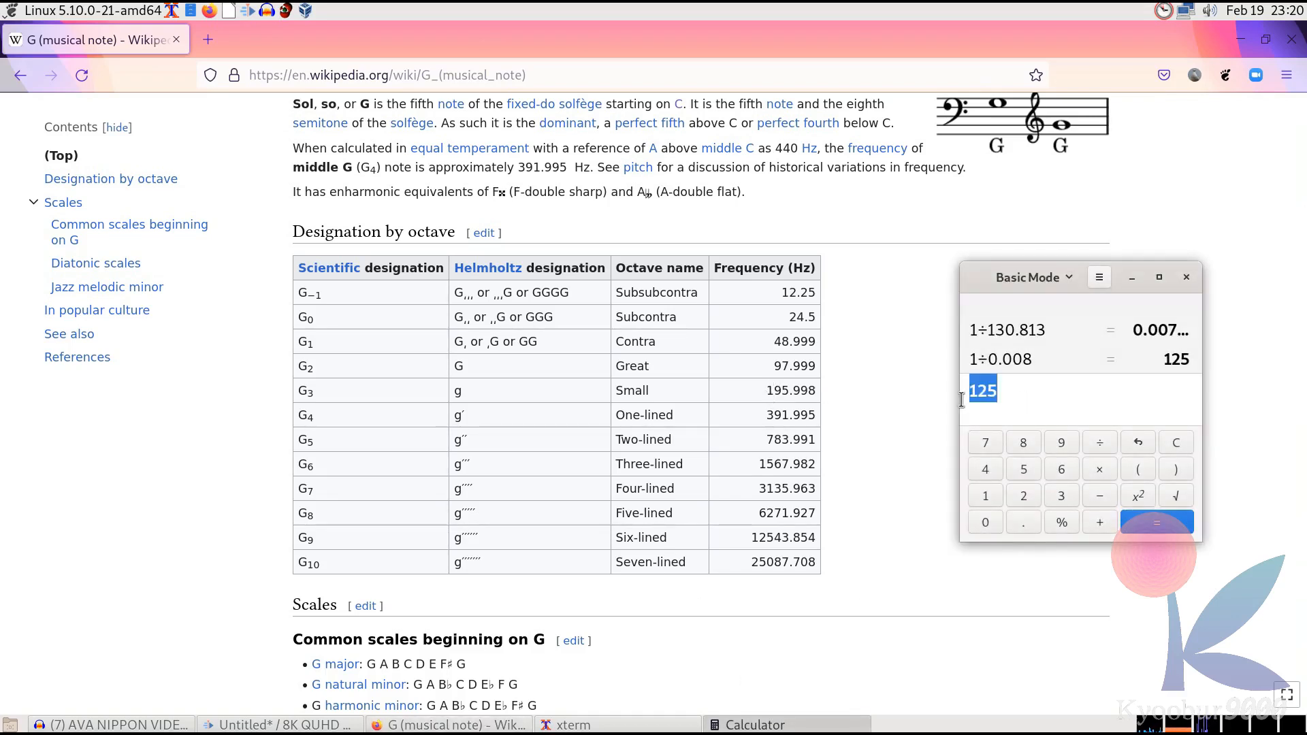
text(1/195)
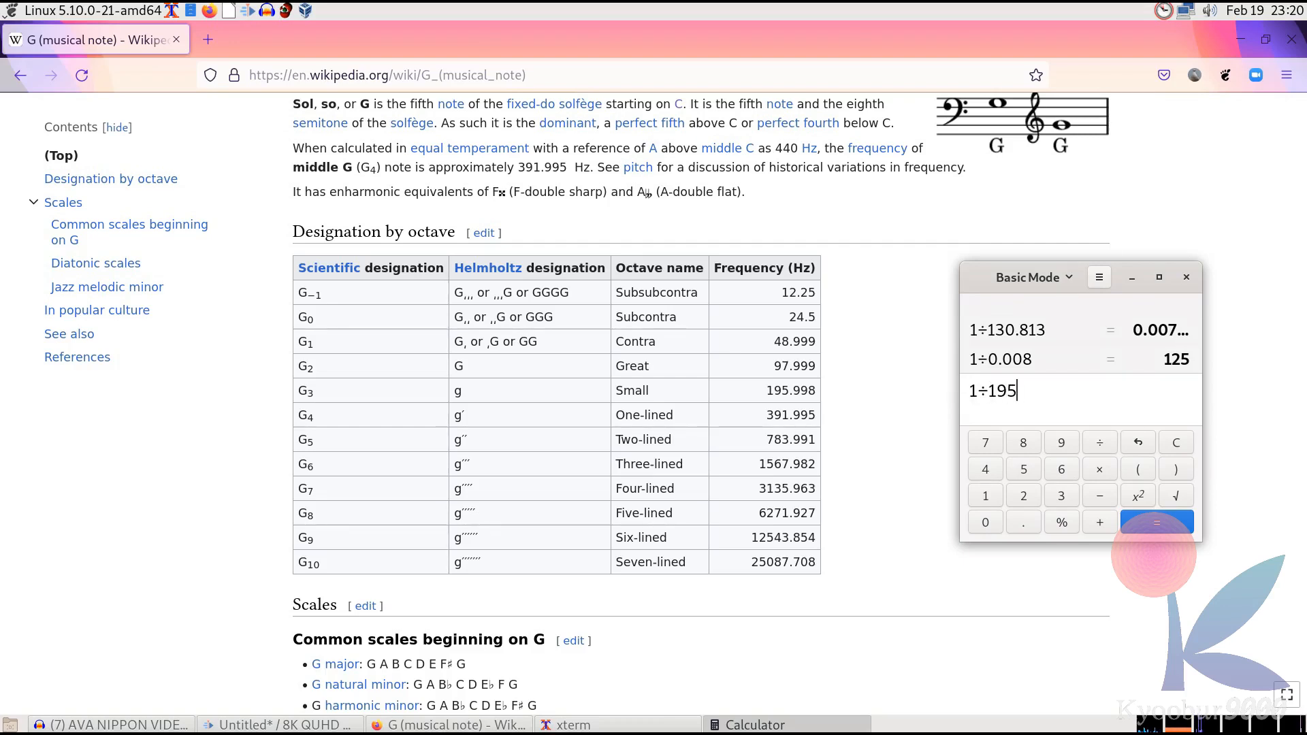
text(.998)
key(Return)
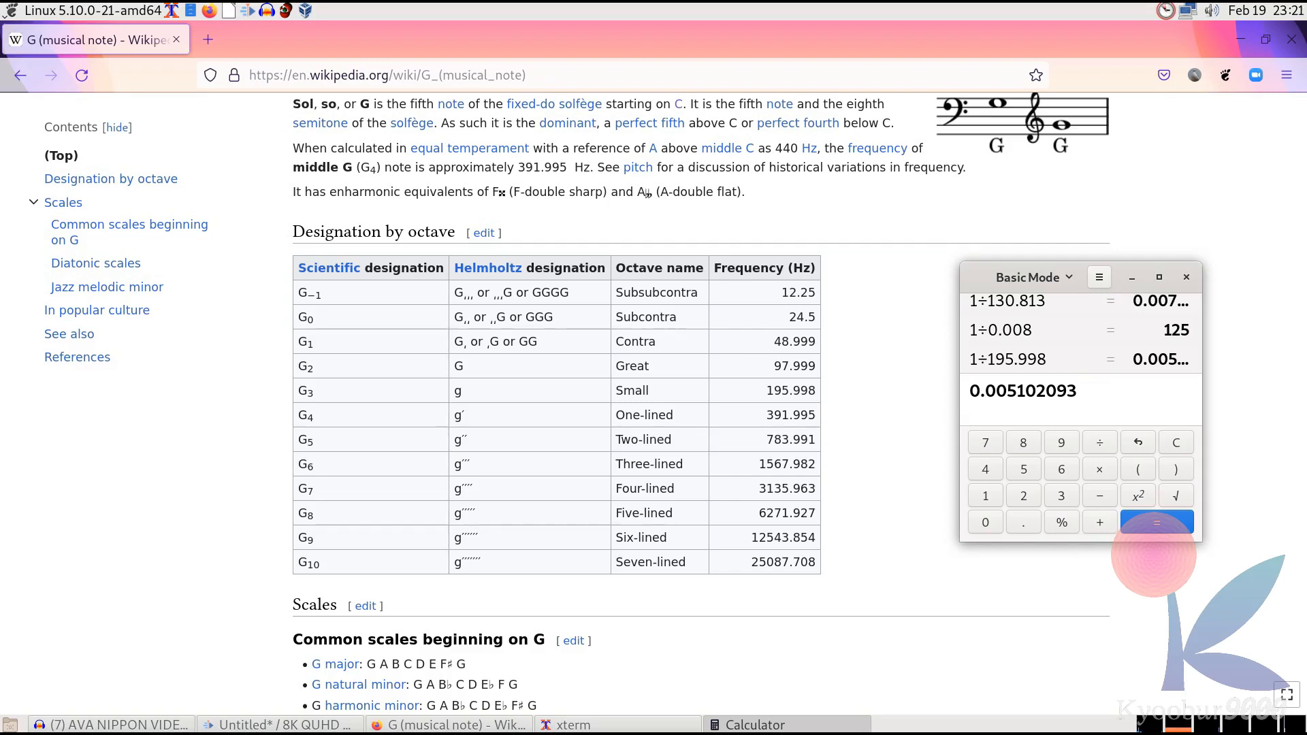
Edit the previous result into 1÷0.005 and calculate it
key(BackSpace)
key(BackSpace)
key(BackSpace)
key(BackSpace)
key(BackSpace)
key(BackSpace)
key(Left)
key(Left)
key(Left)
key(Left)
text(1/)
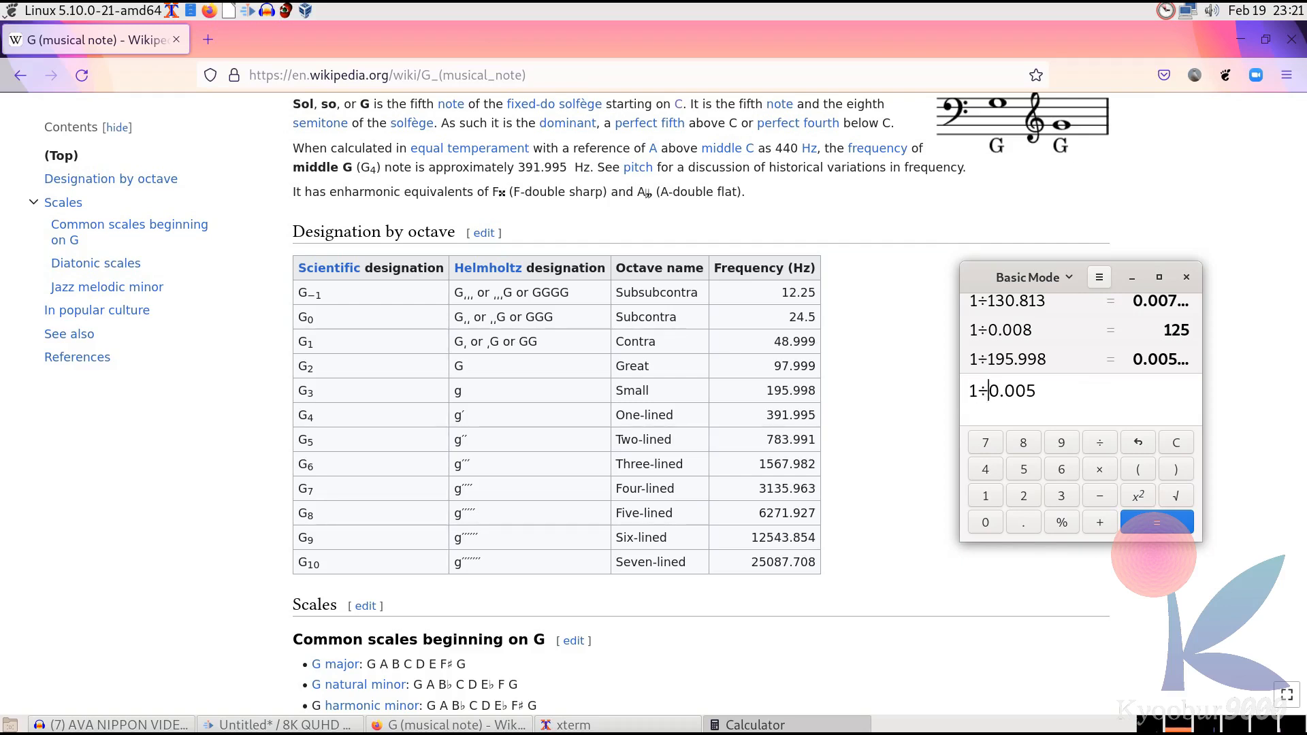
key(Return)
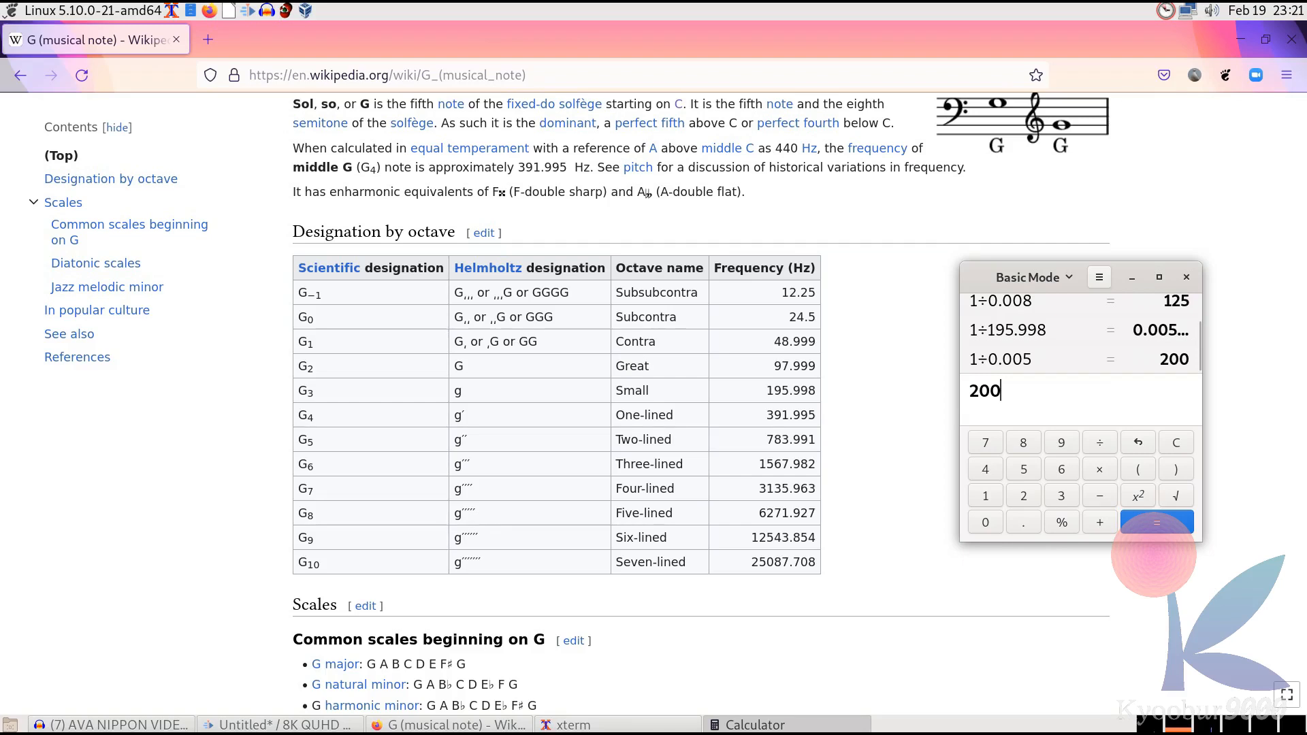
Return to the video editor and preview the logo at several points along the timeline
click(921, 332)
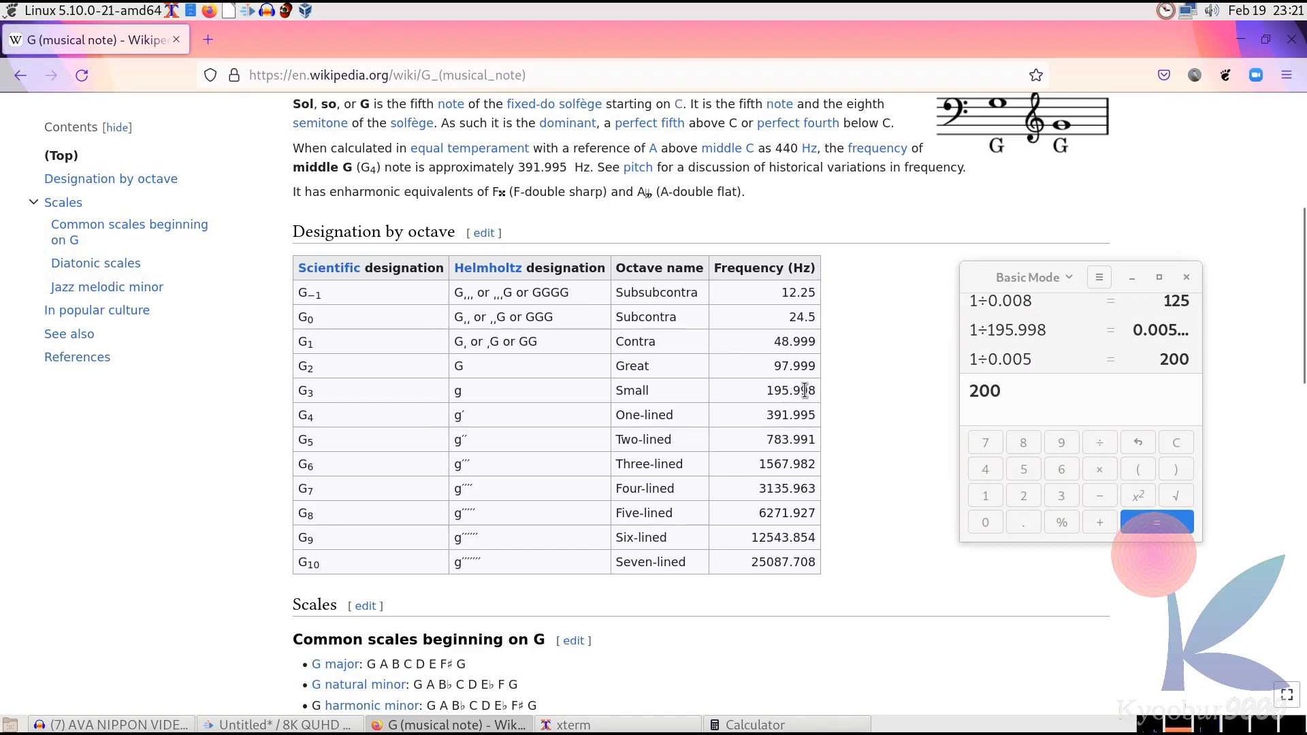
click(978, 395)
click(286, 726)
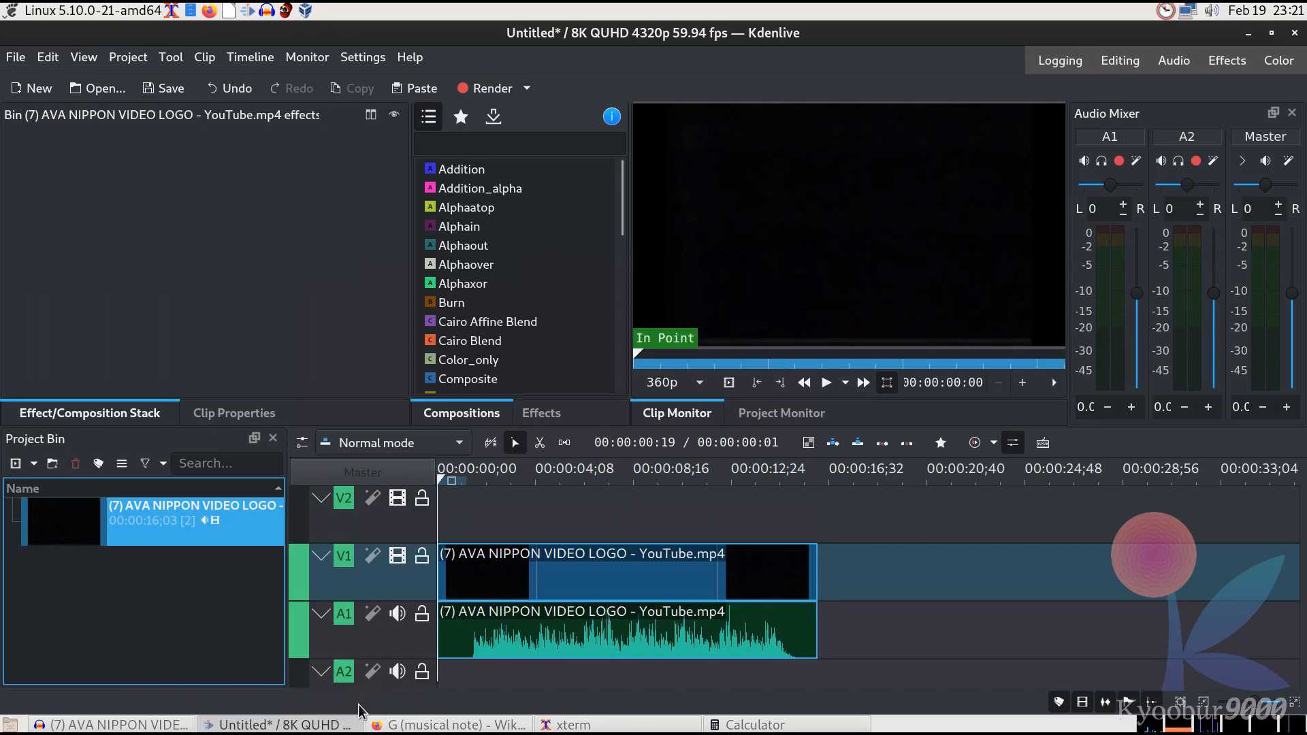
click(671, 482)
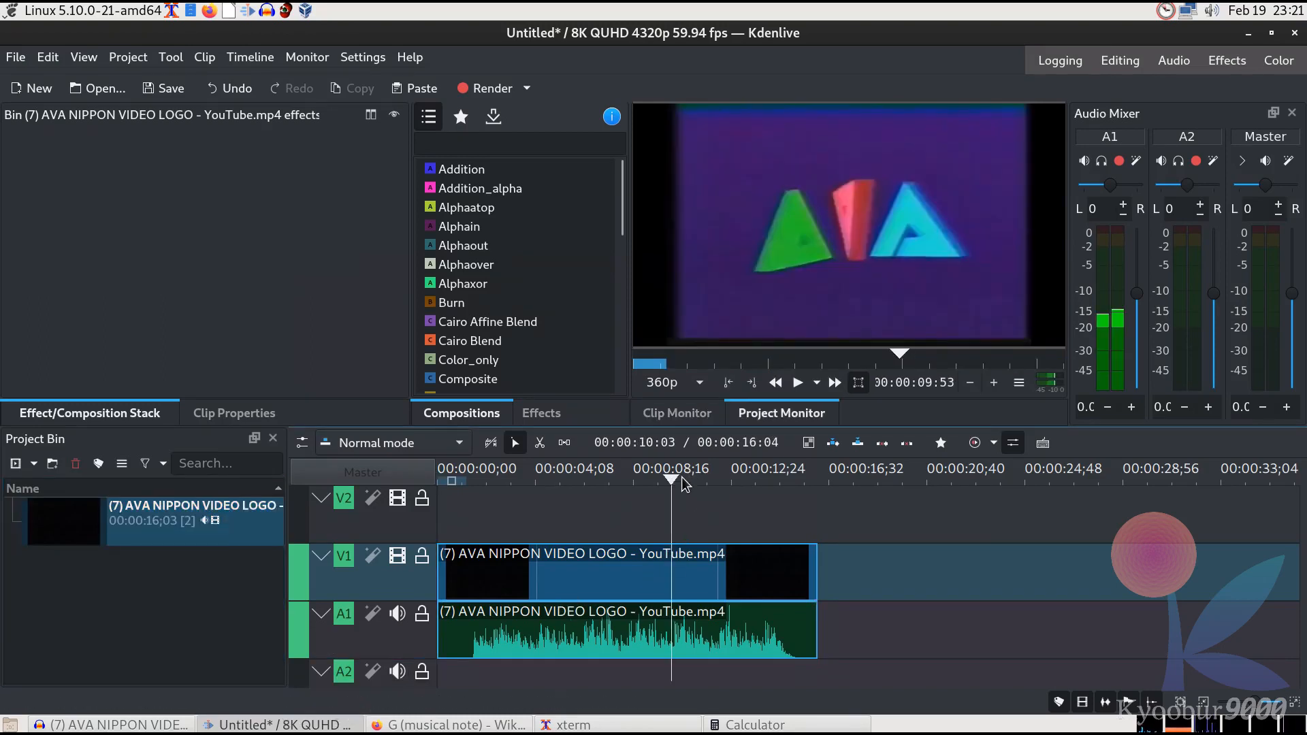
click(735, 479)
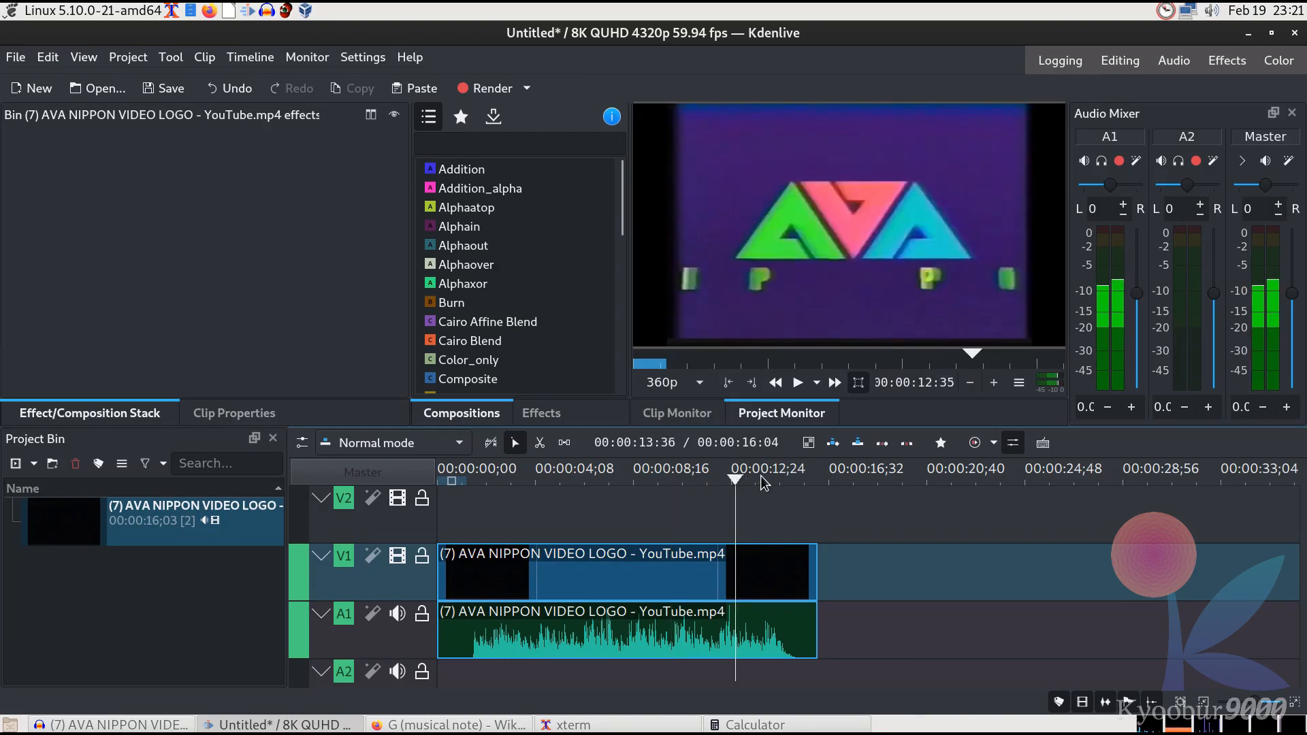
click(789, 480)
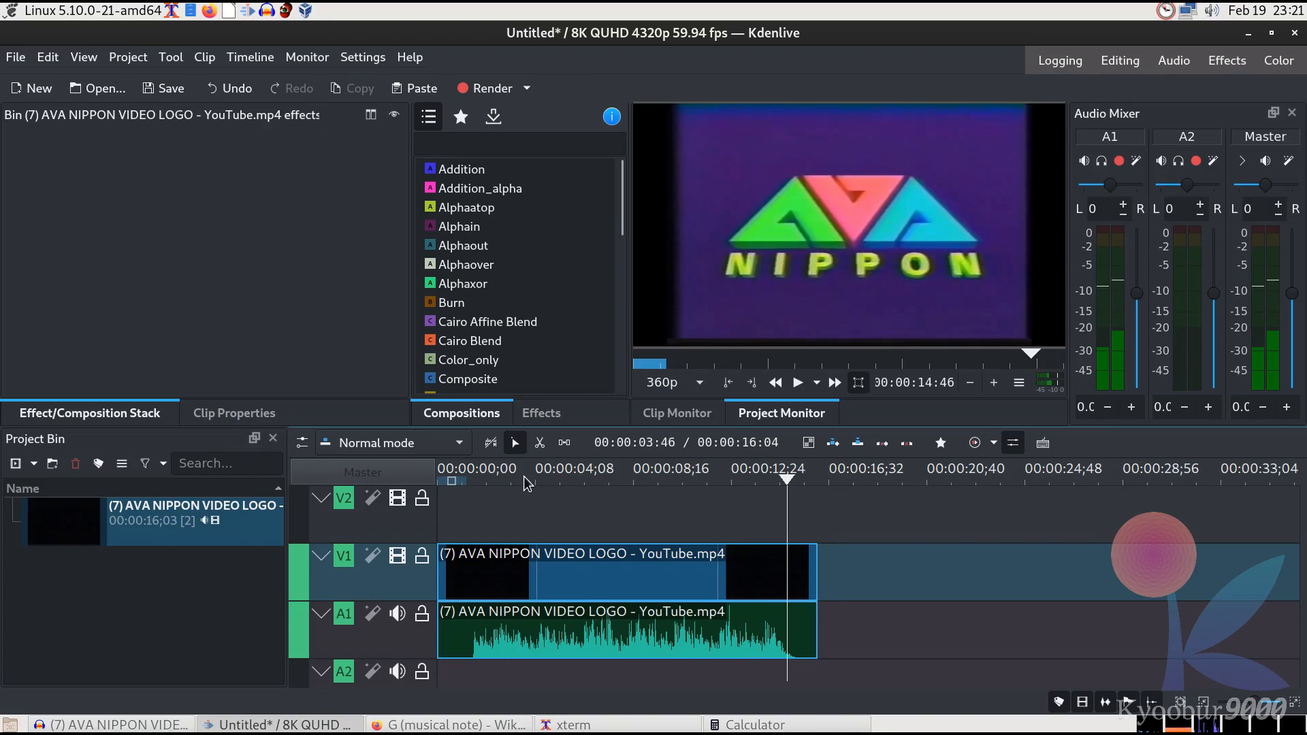
Search the effects for trans and add the Transform effect to the video clip
click(552, 416)
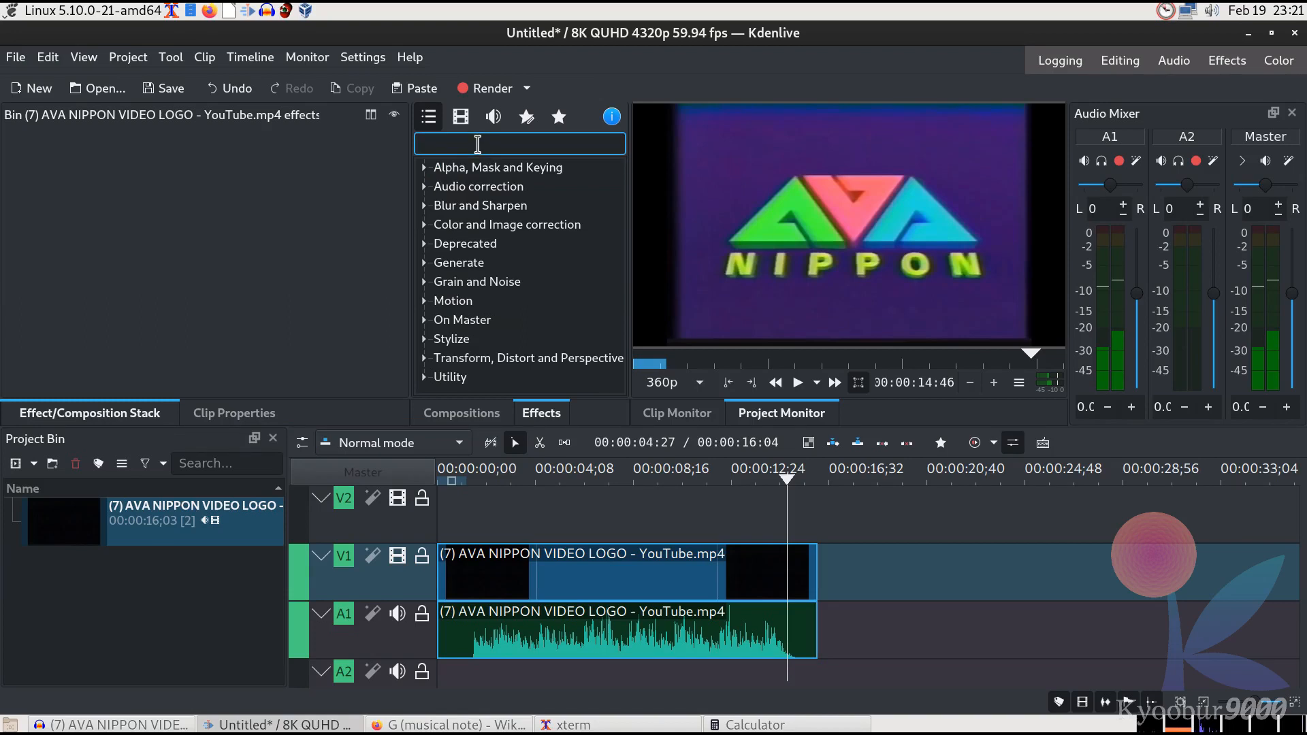
text(trans)
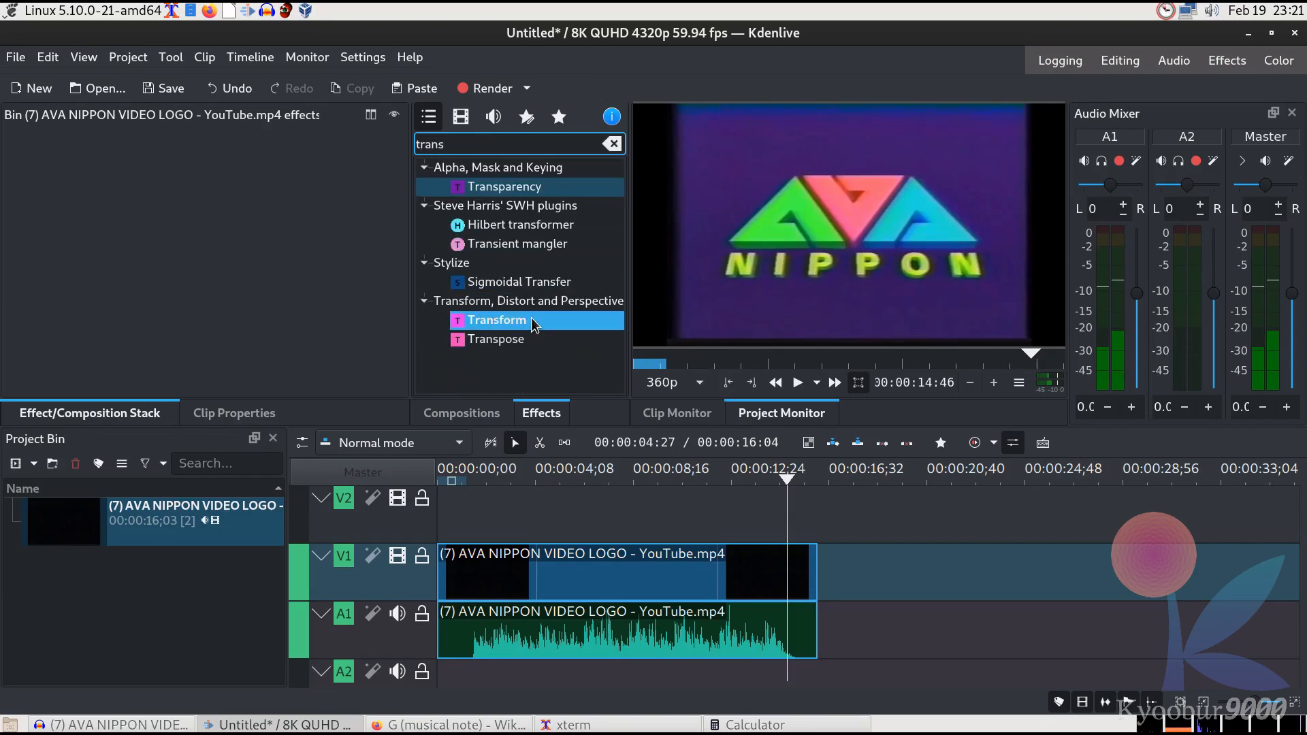
drag(535, 325, 616, 583)
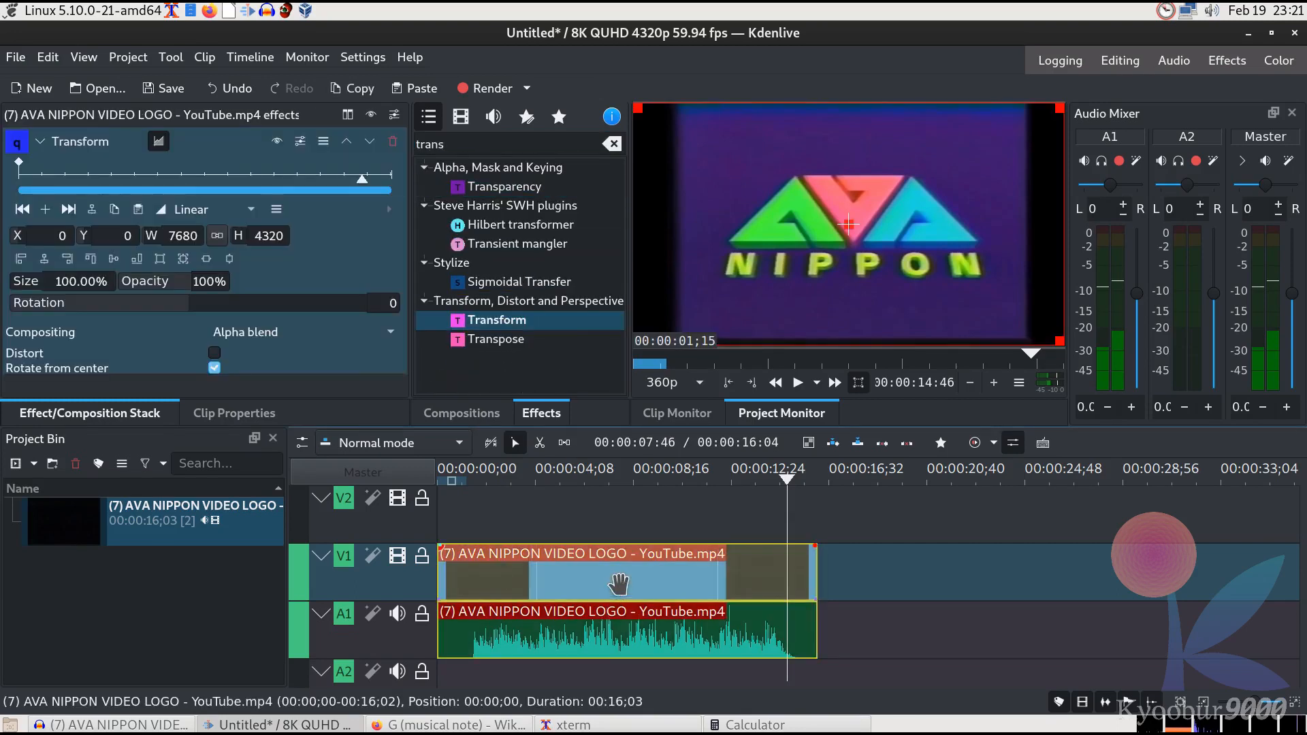
Enable Distort in the Transform, set its width to 8192 and center the frame
click(216, 353)
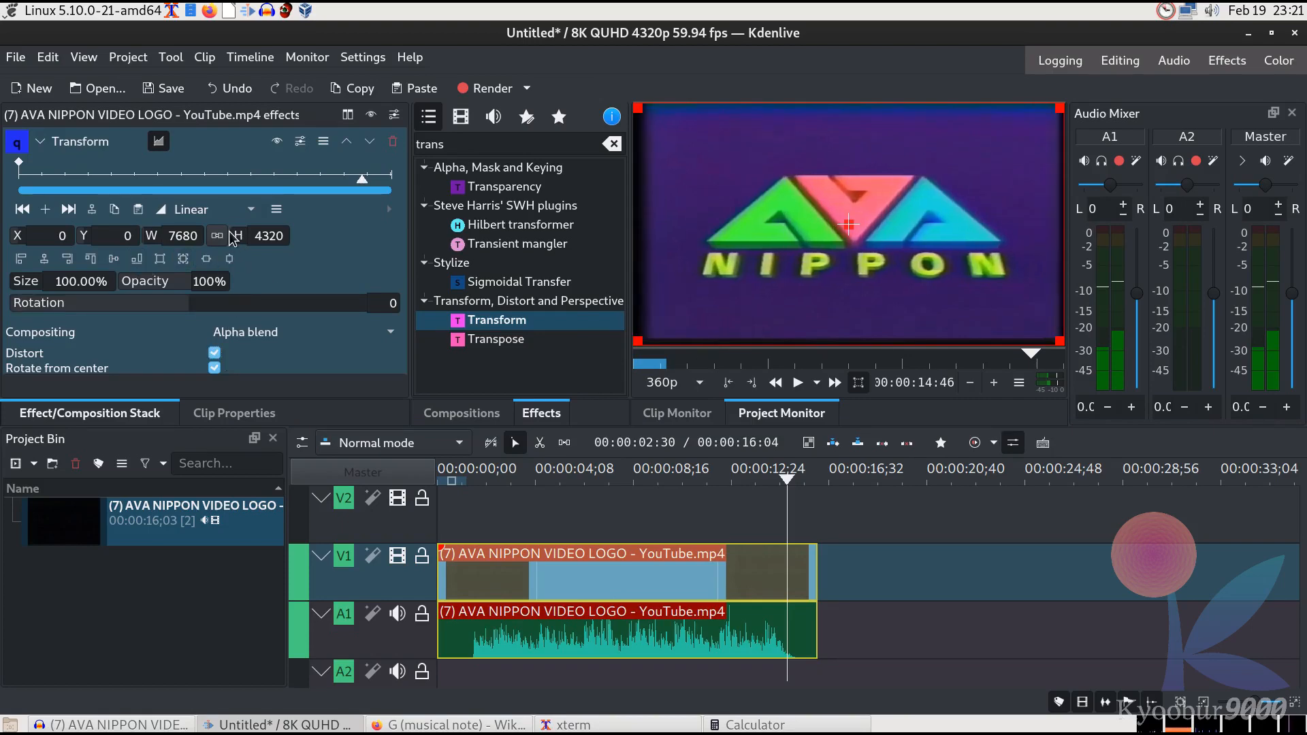
click(175, 239)
text(8192)
key(Tab)
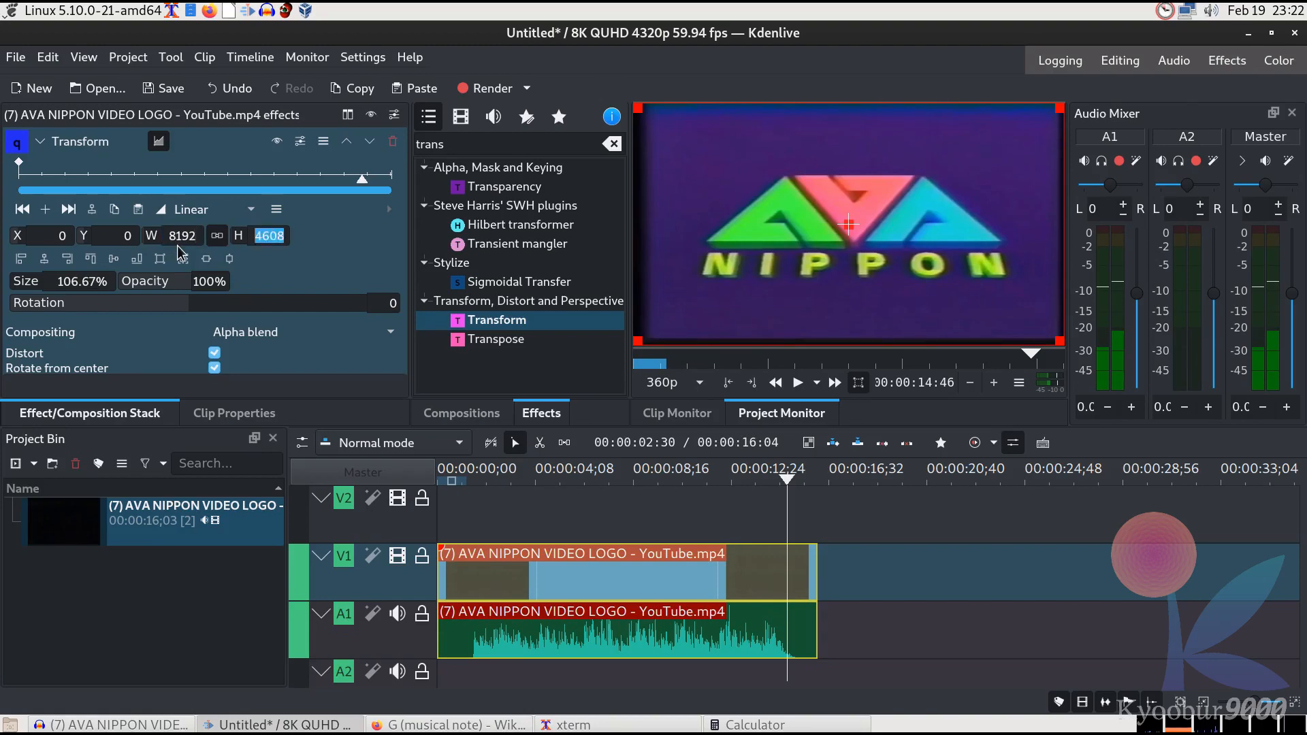
click(44, 259)
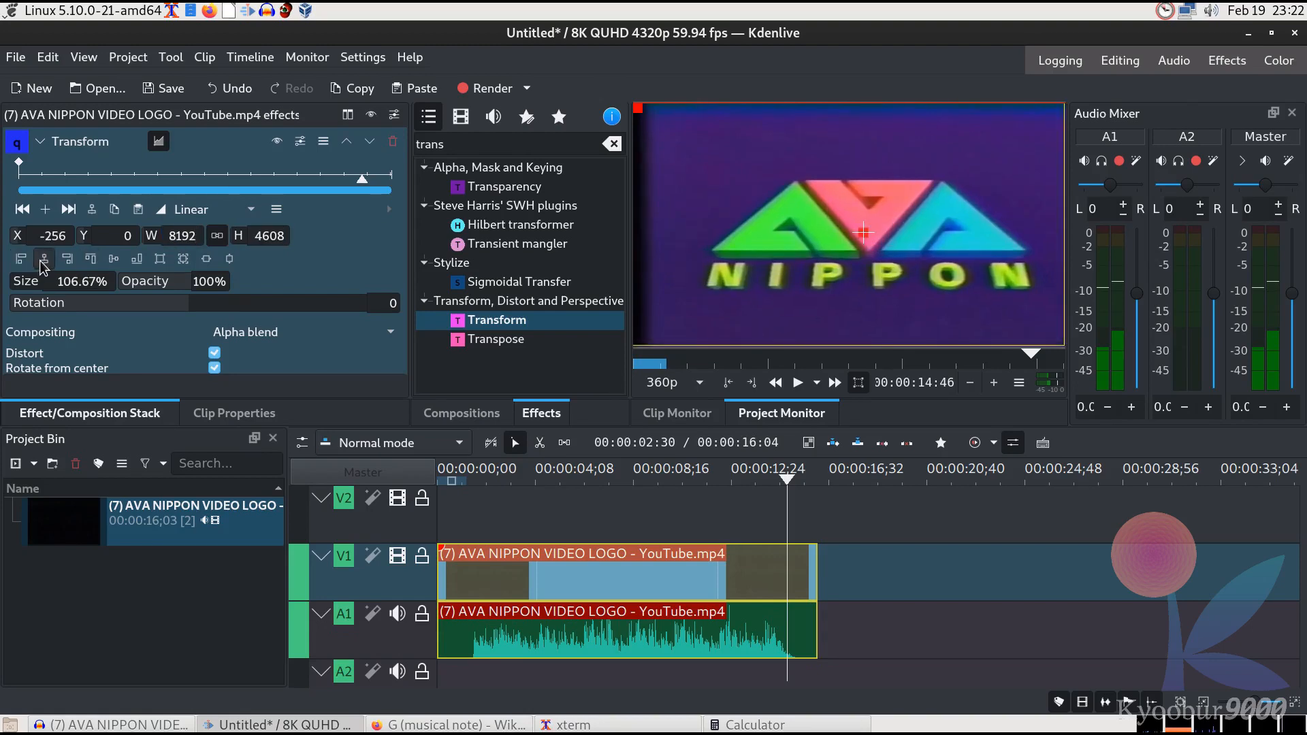
click(113, 259)
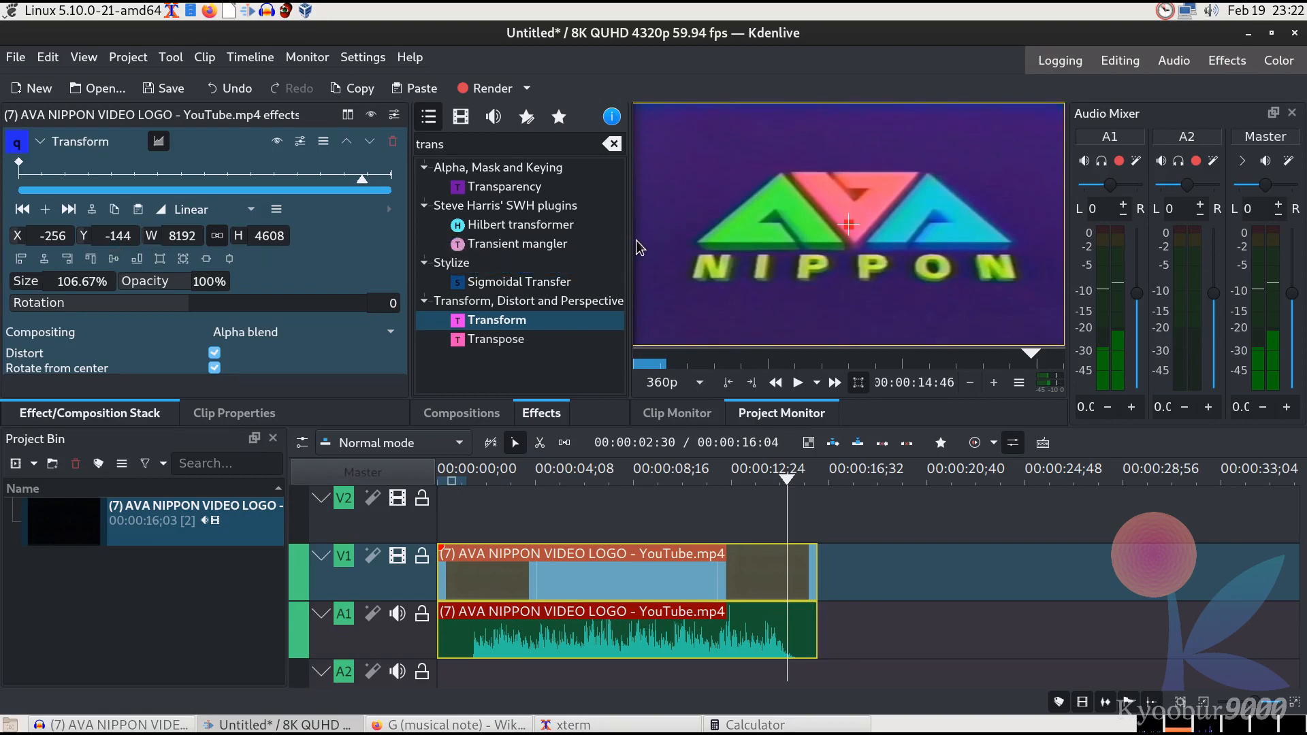
Scale the transformed frame to 110% and shift it to about X -469, Y -204
double_click(182, 236)
double_click(81, 286)
drag(82, 287, 121, 295)
text(110)
key(Return)
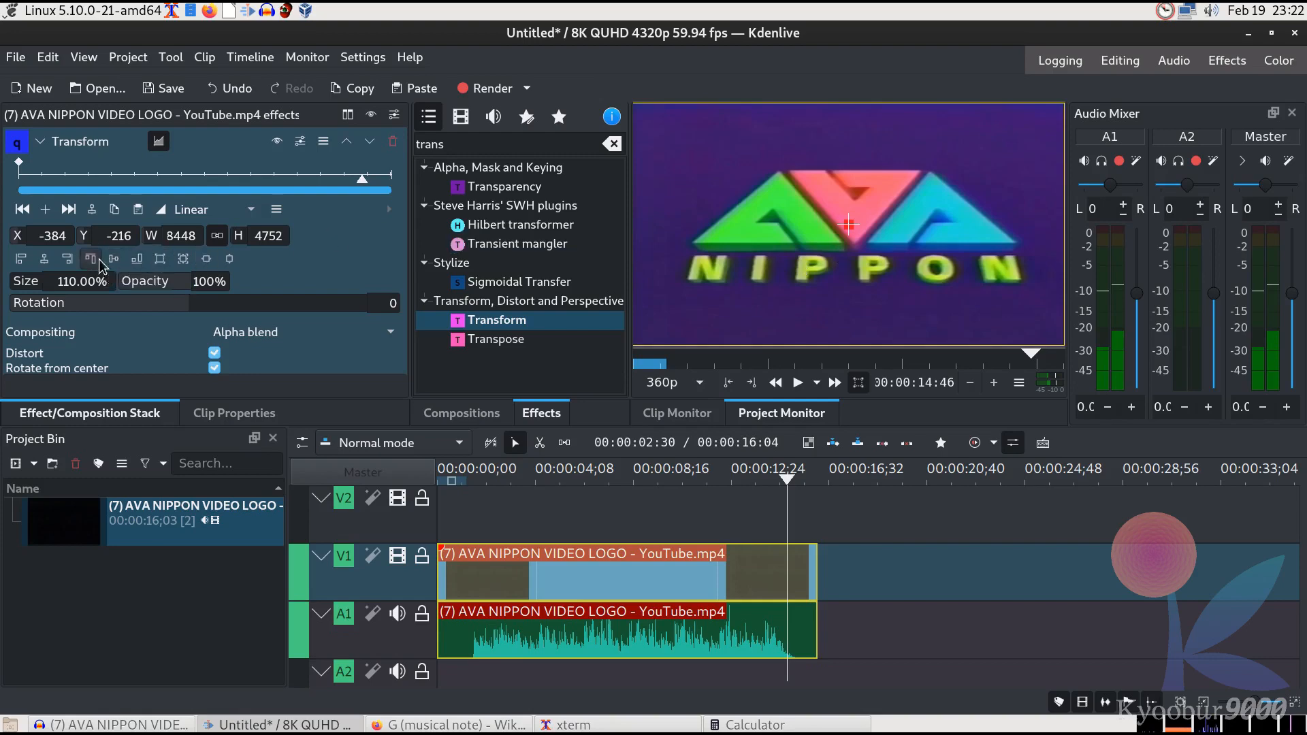
drag(847, 225, 842, 223)
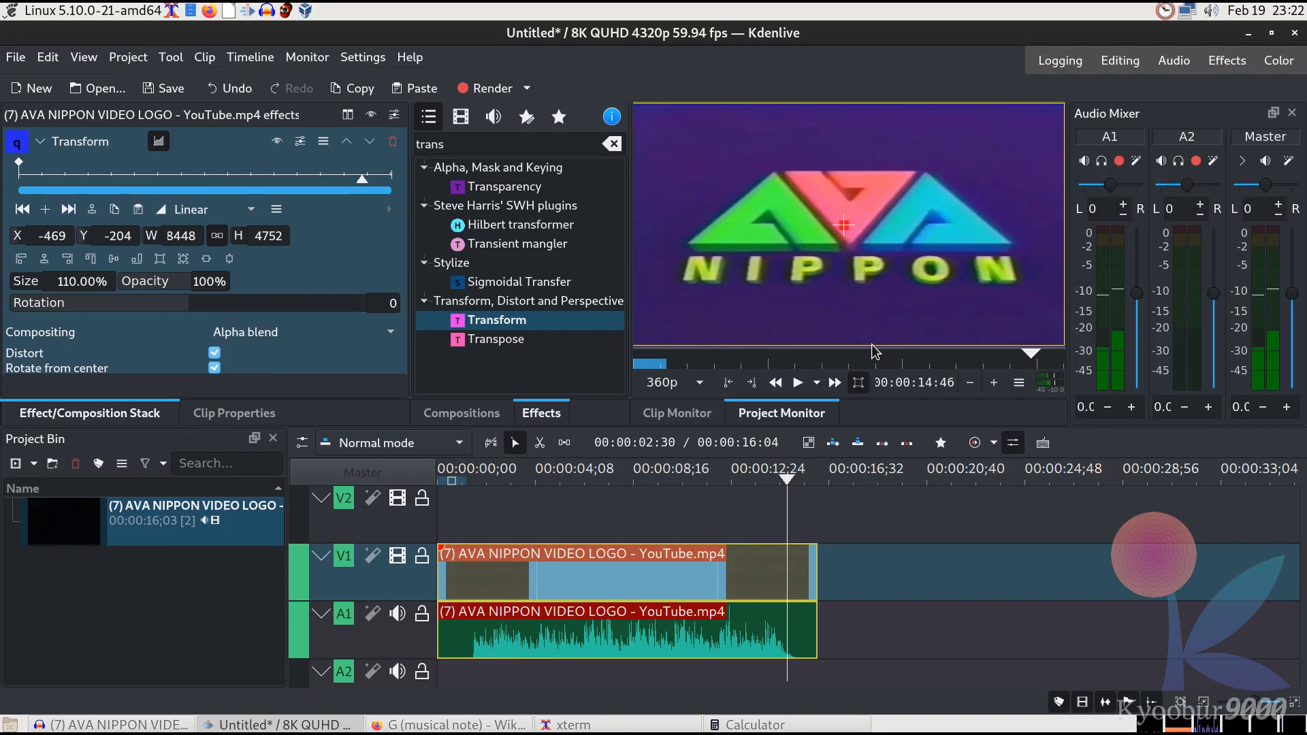
Search the effects for elas and add the Elastic scale filter to the video clip
double_click(439, 145)
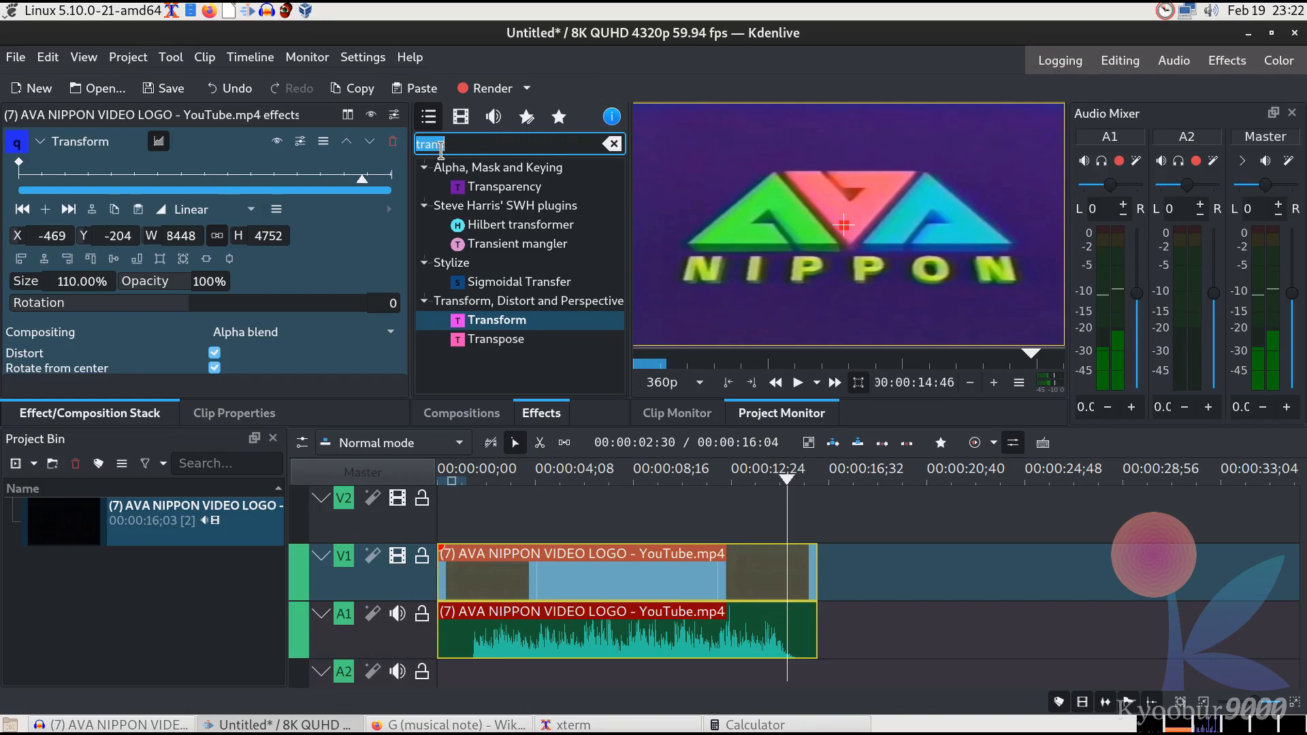
text(ela)
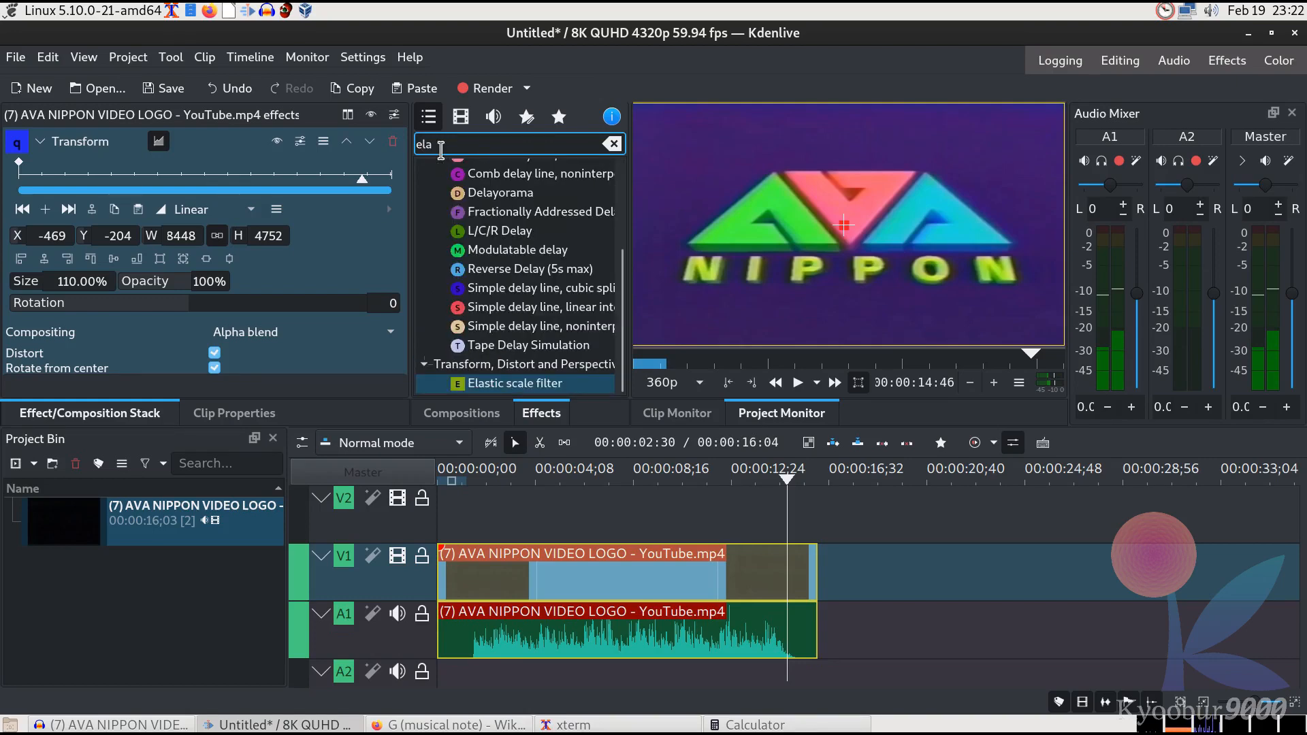
text(s)
drag(487, 190, 735, 579)
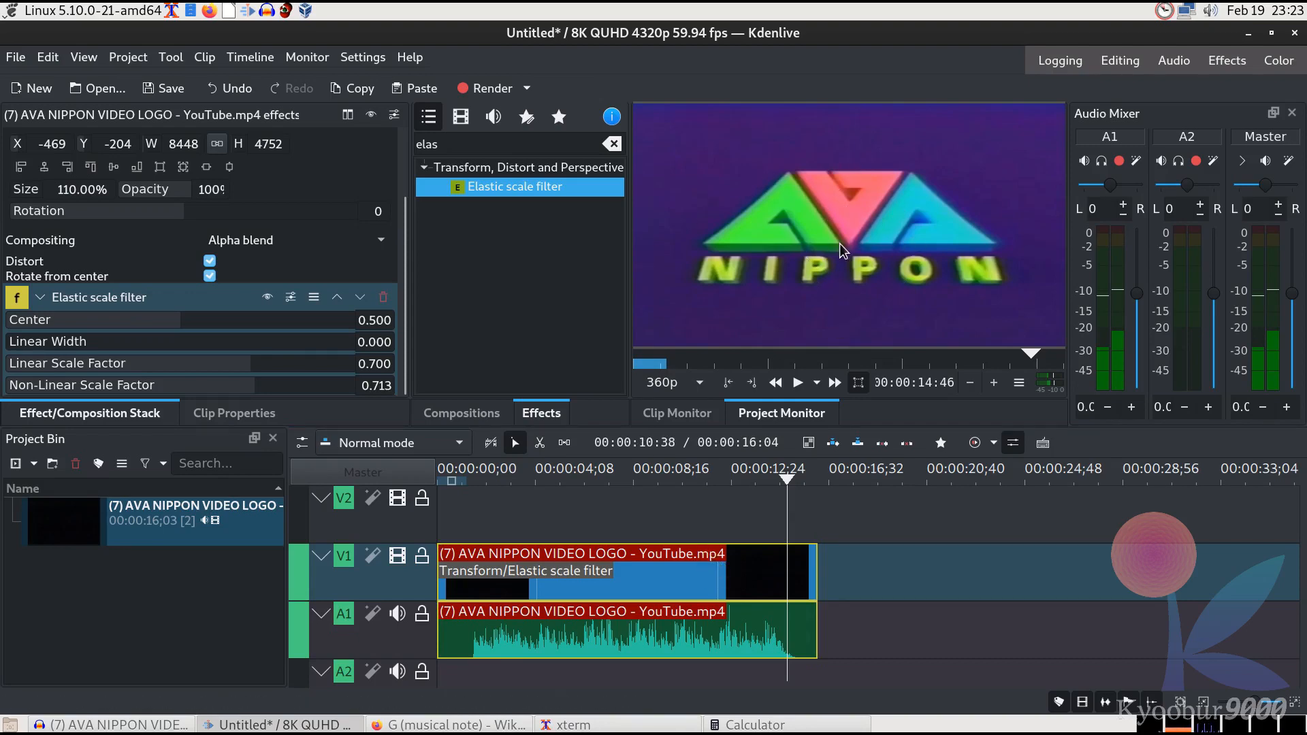
Toggle all clip effects off and on to compare the result
scroll(412, 196, up, 3)
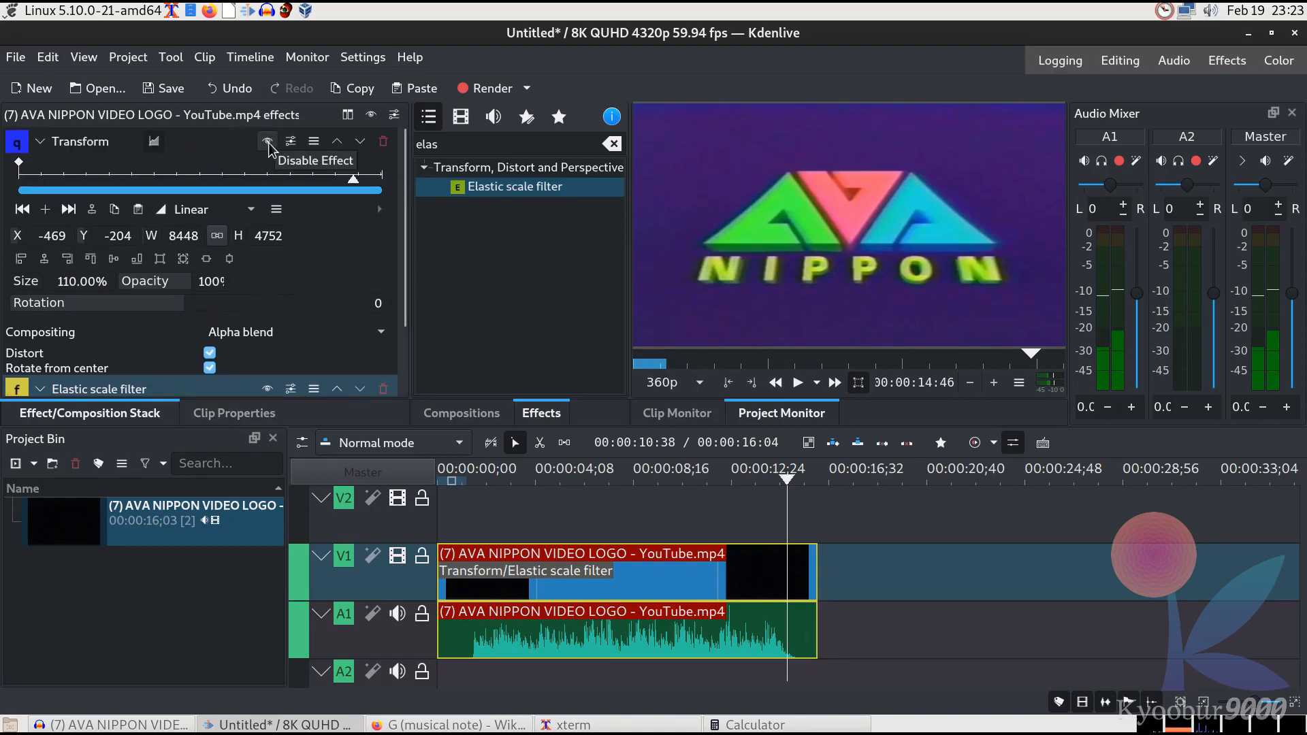
click(371, 116)
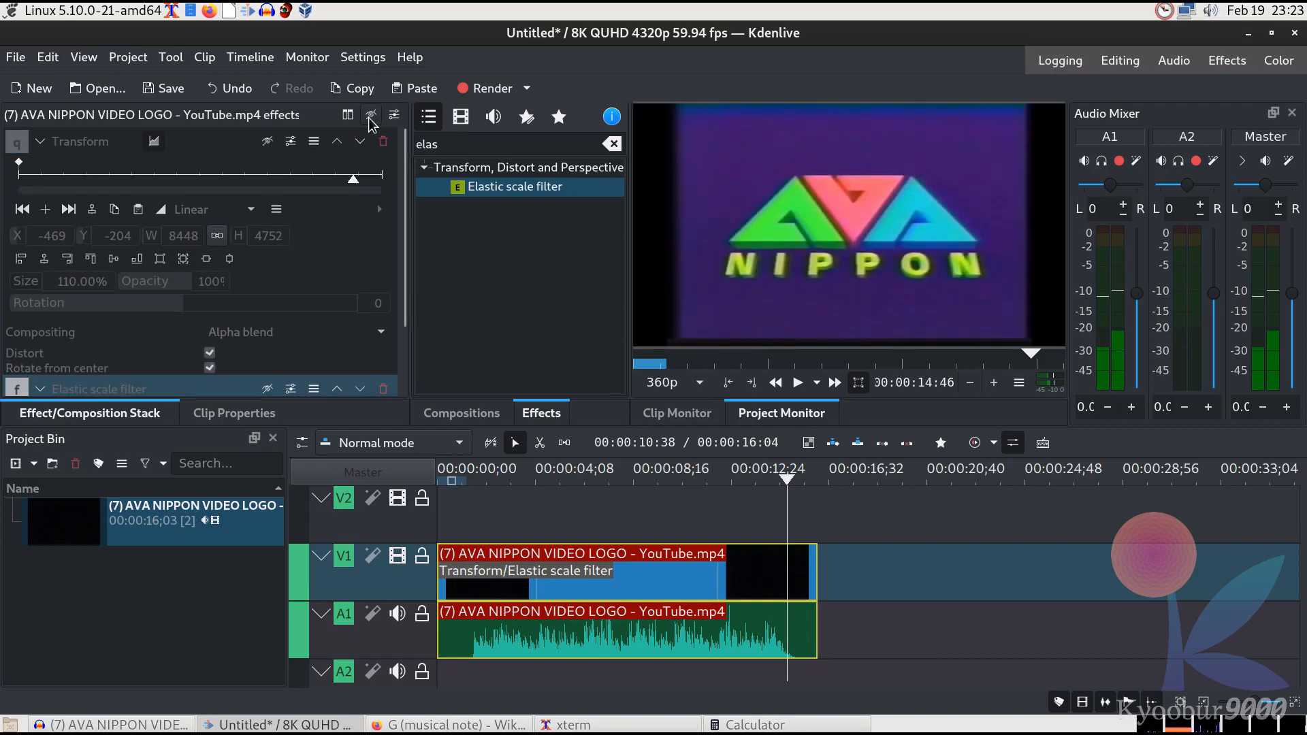
click(371, 115)
click(371, 115)
click(371, 116)
click(371, 116)
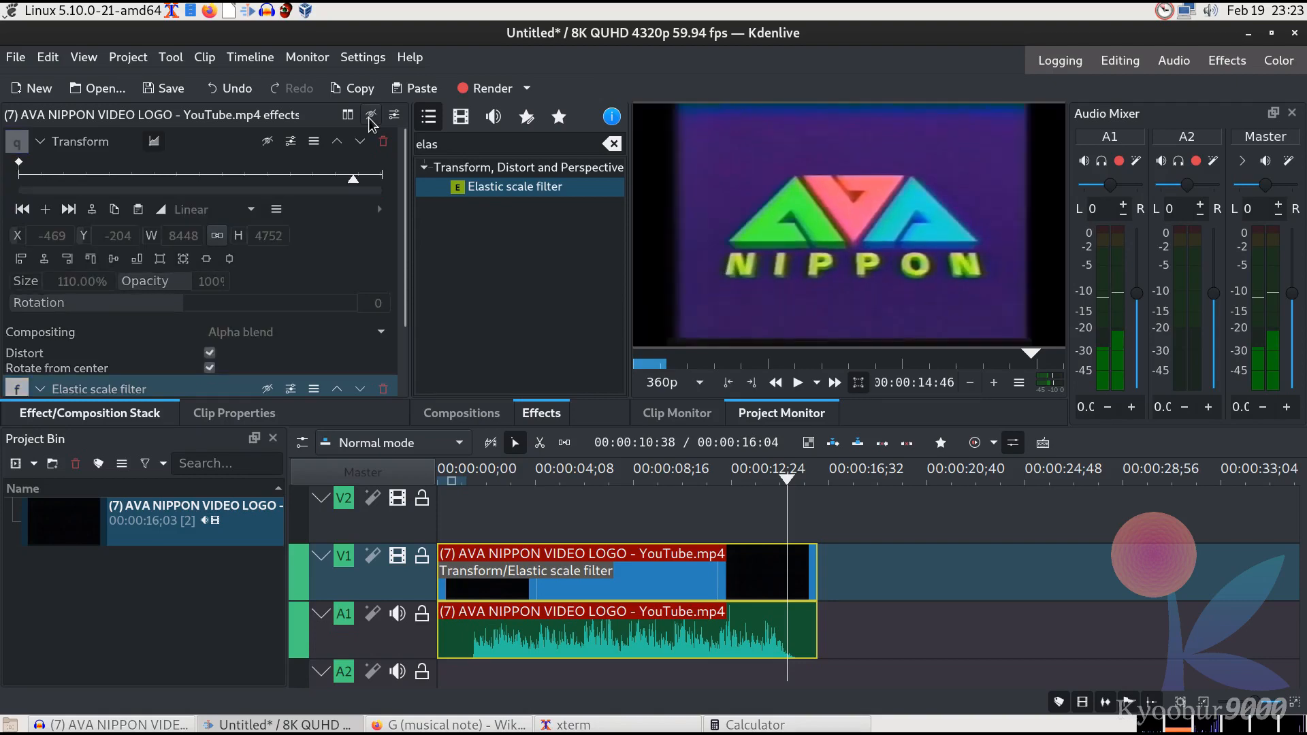
click(371, 116)
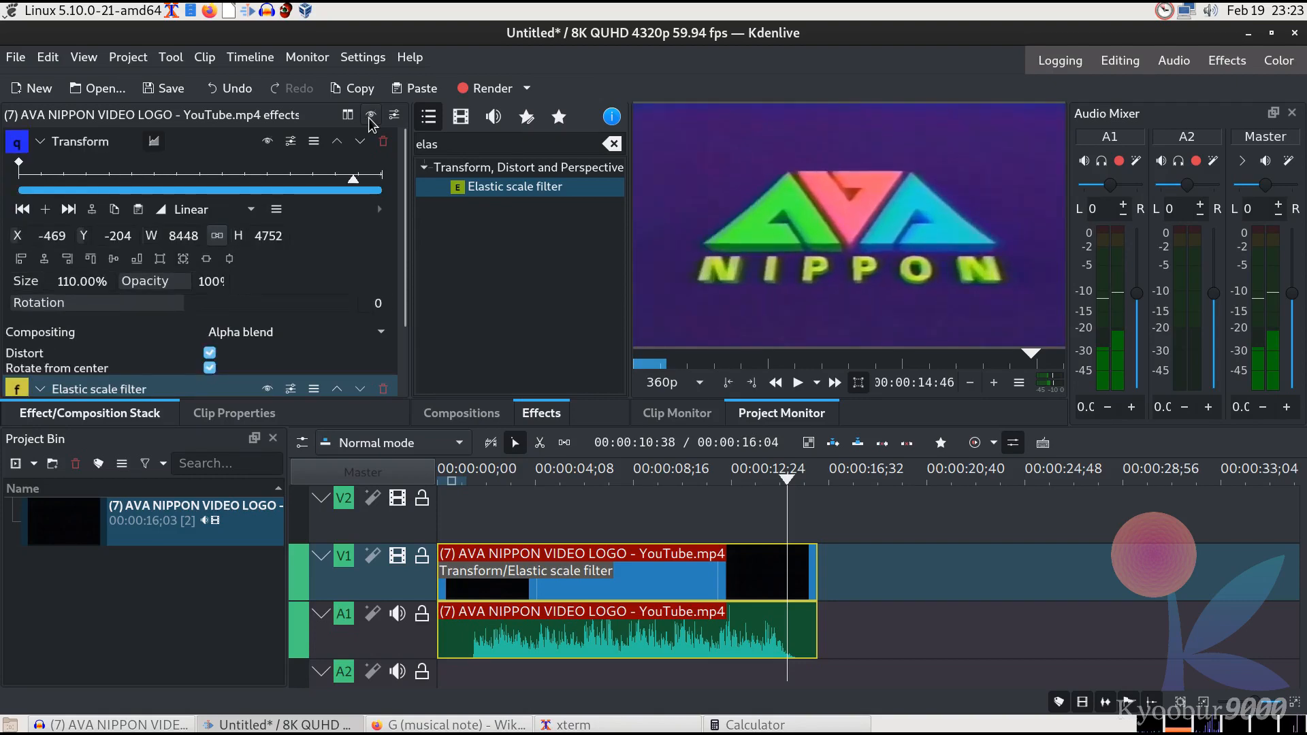
click(371, 115)
click(371, 116)
Search the effects for pixel and add the Pixelize effect to the video clip
double_click(466, 150)
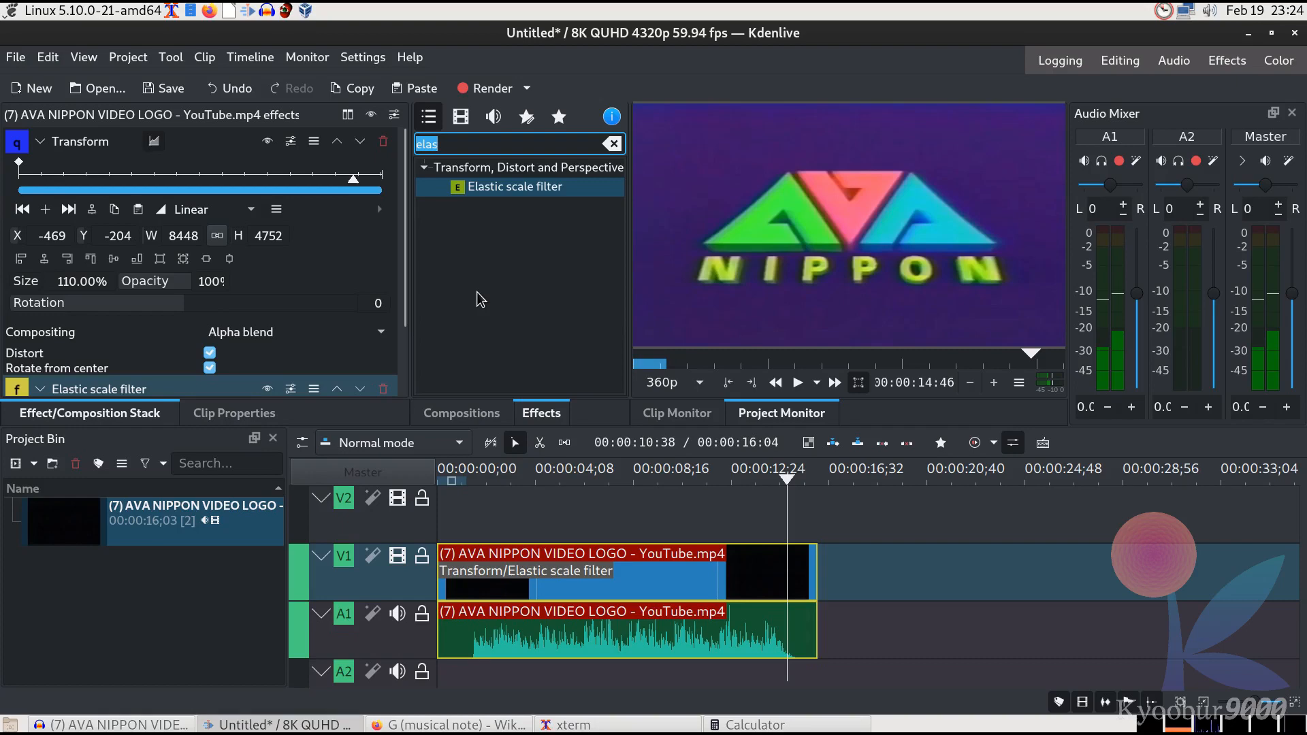
text(px)
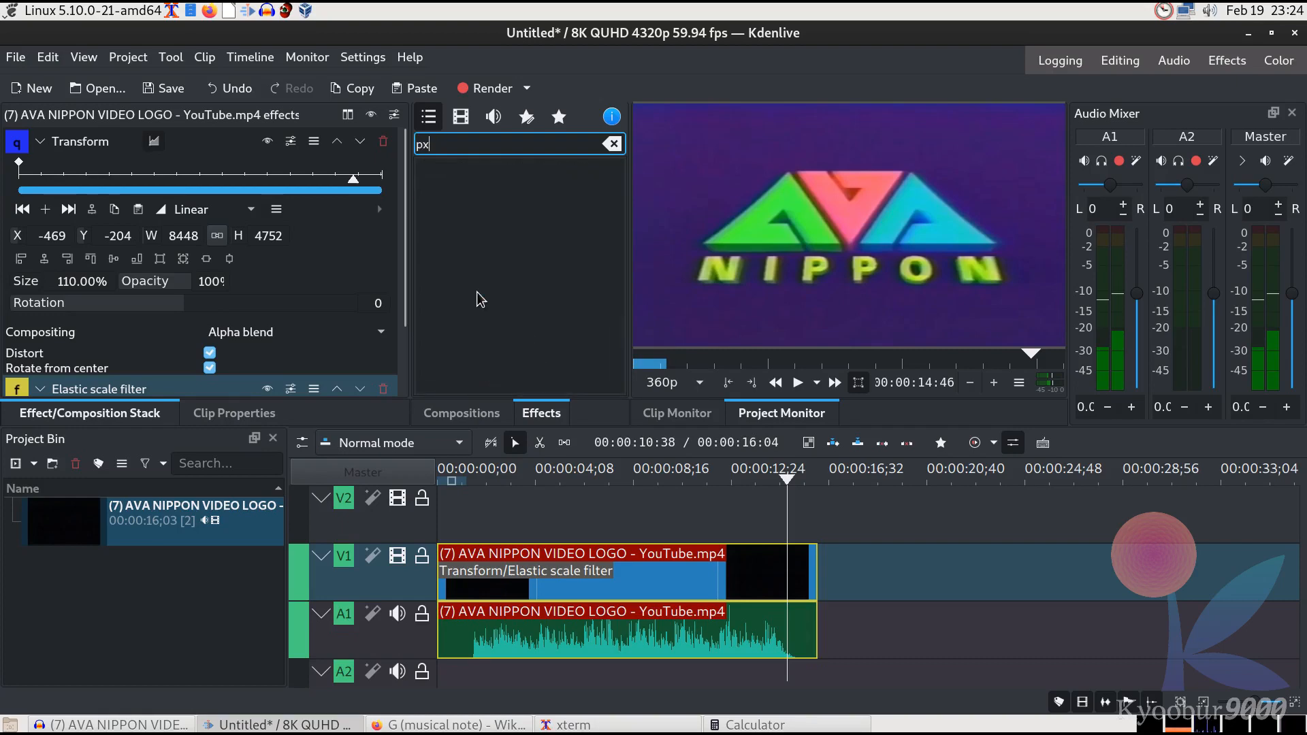
key(BackSpace)
text(ixel)
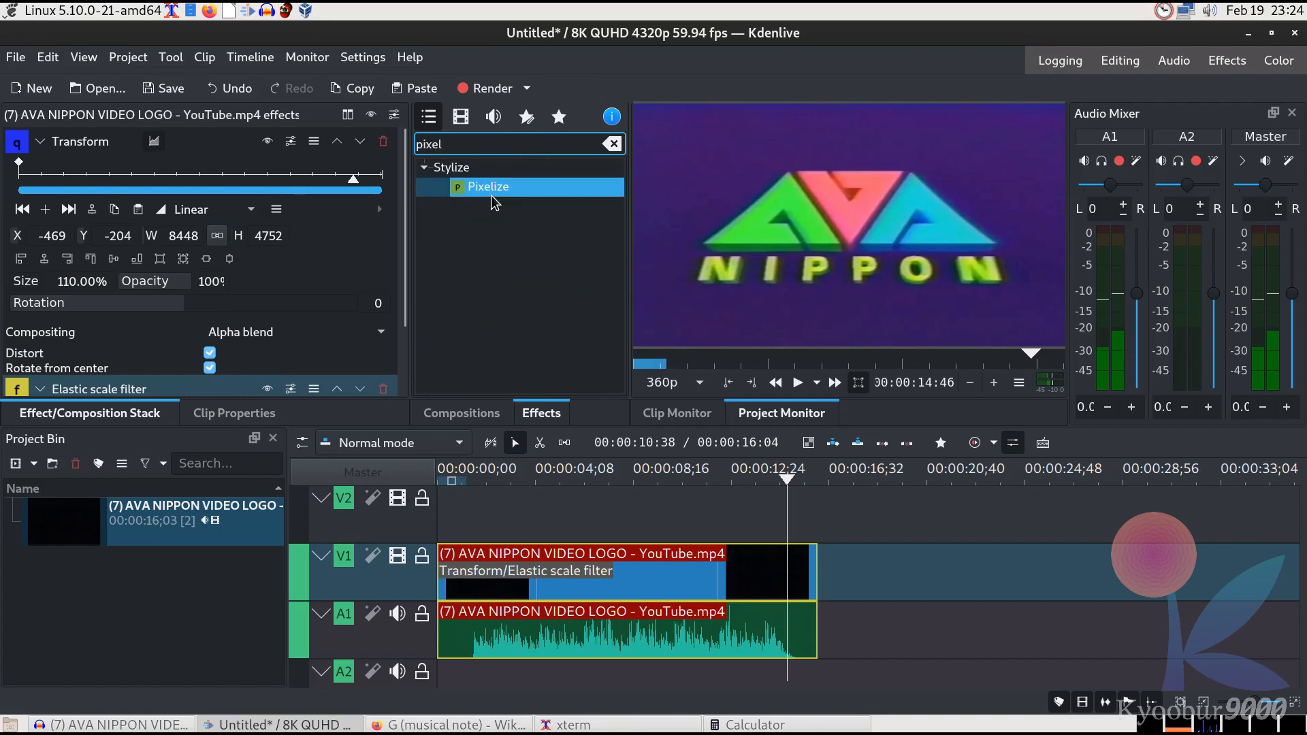
drag(492, 195, 652, 576)
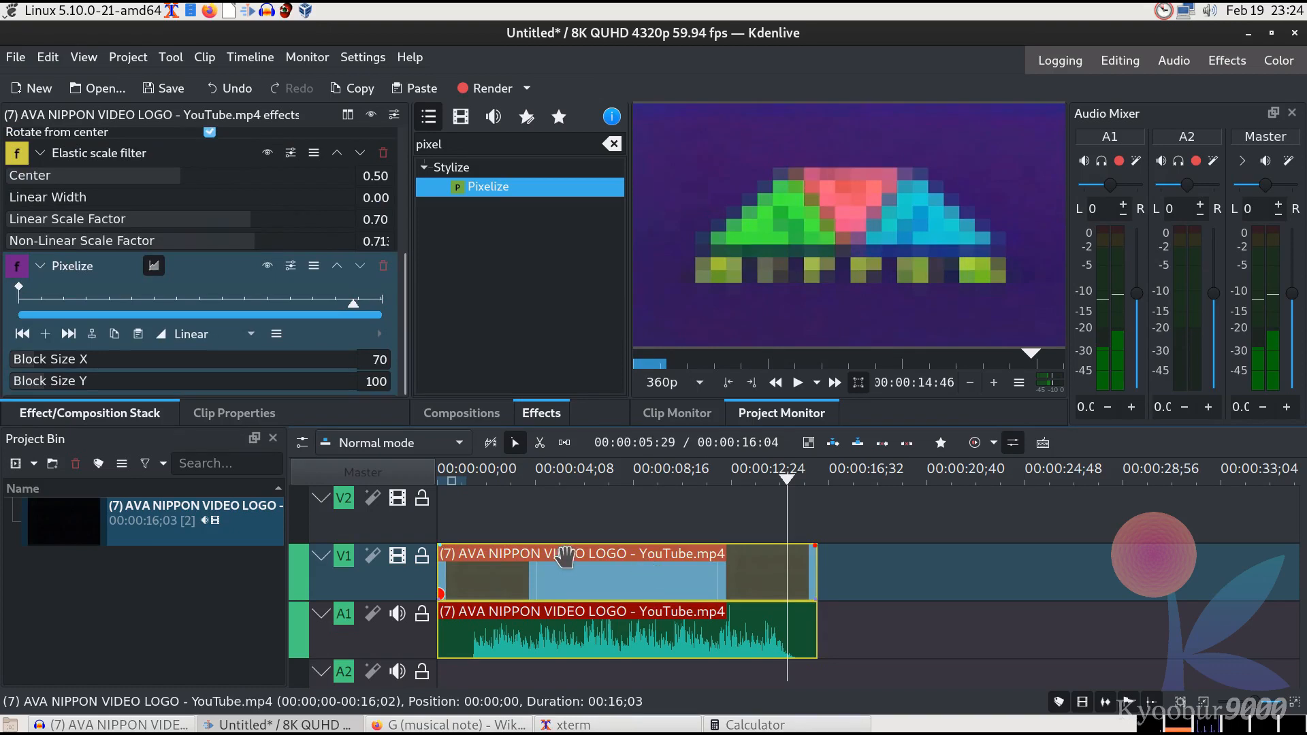
Set the Pixelize block size to 27 horizontally and 70 vertically
double_click(387, 361)
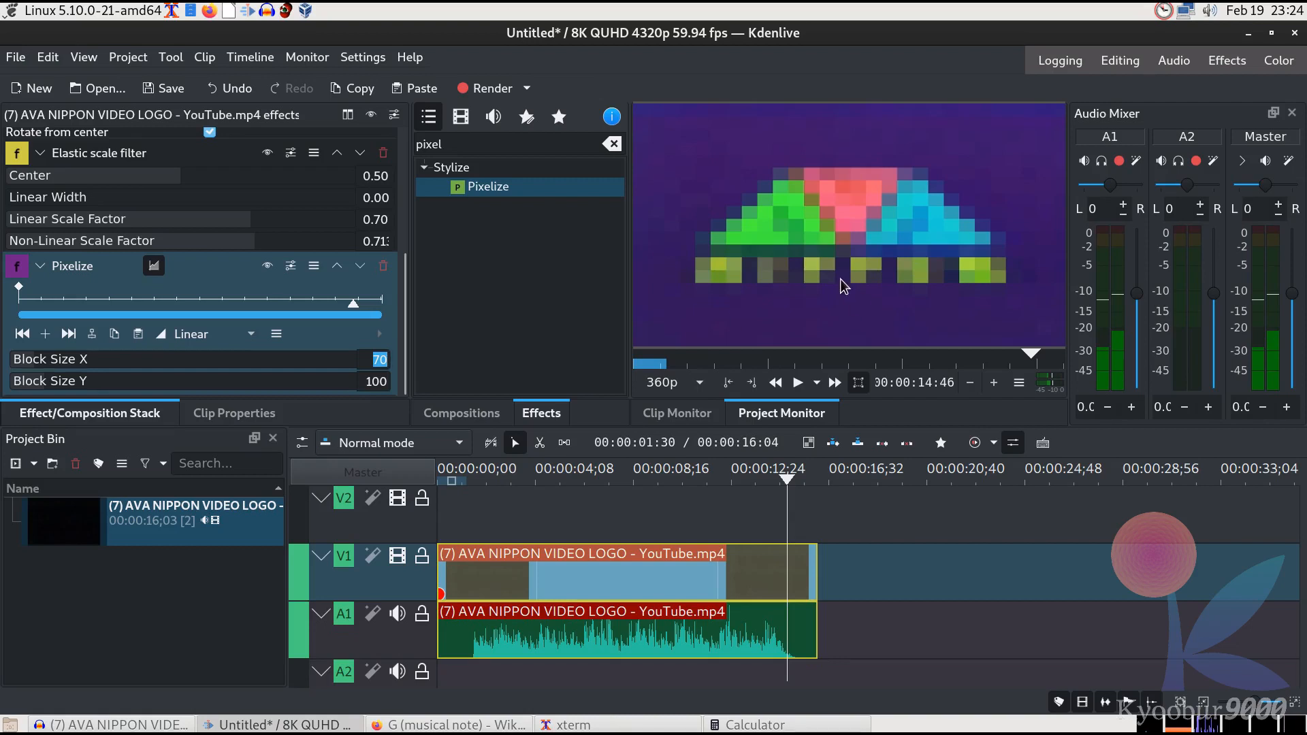
click(371, 382)
text(70)
key(Return)
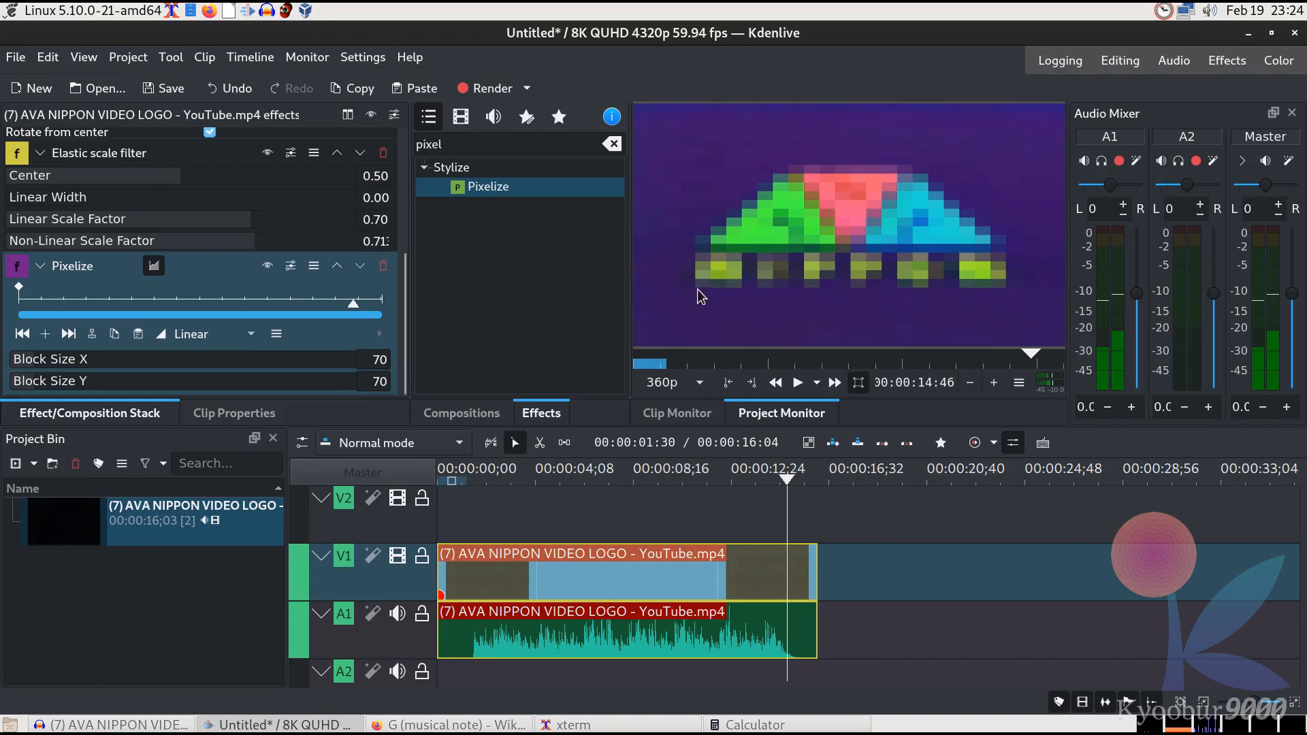
click(379, 360)
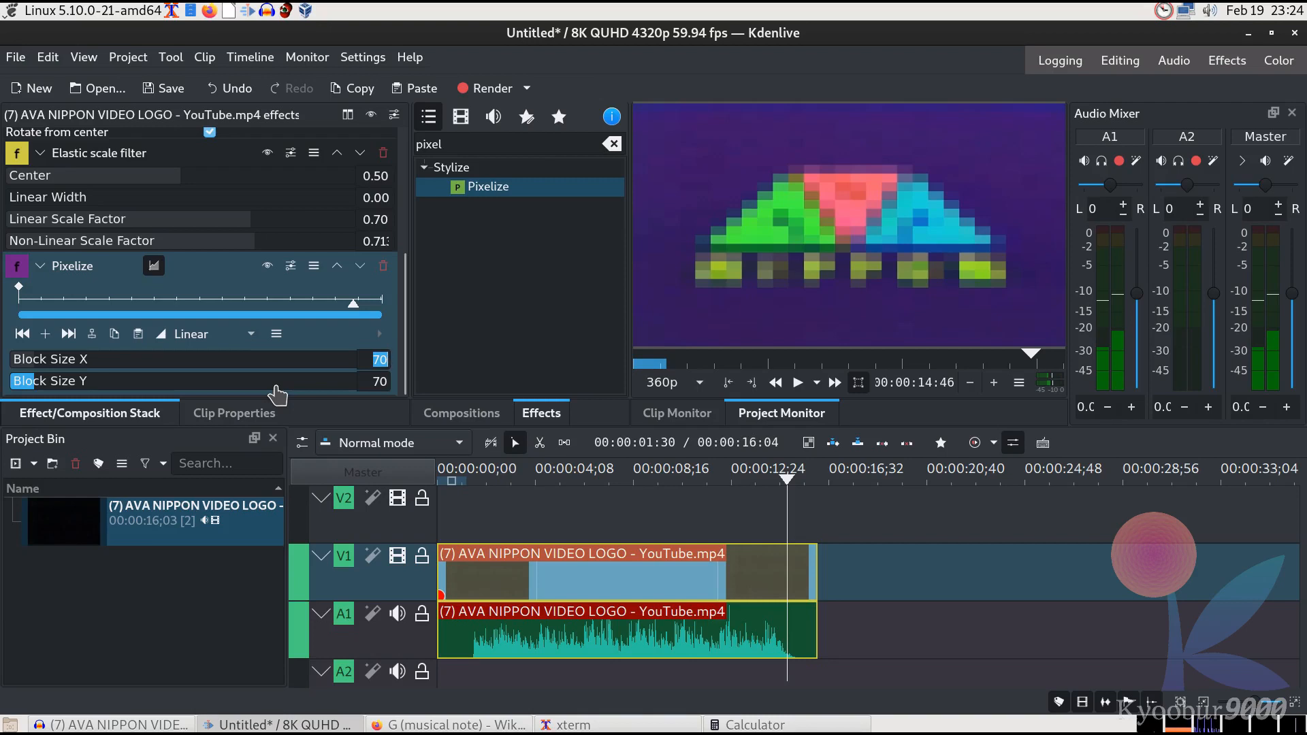
text(27)
key(Tab)
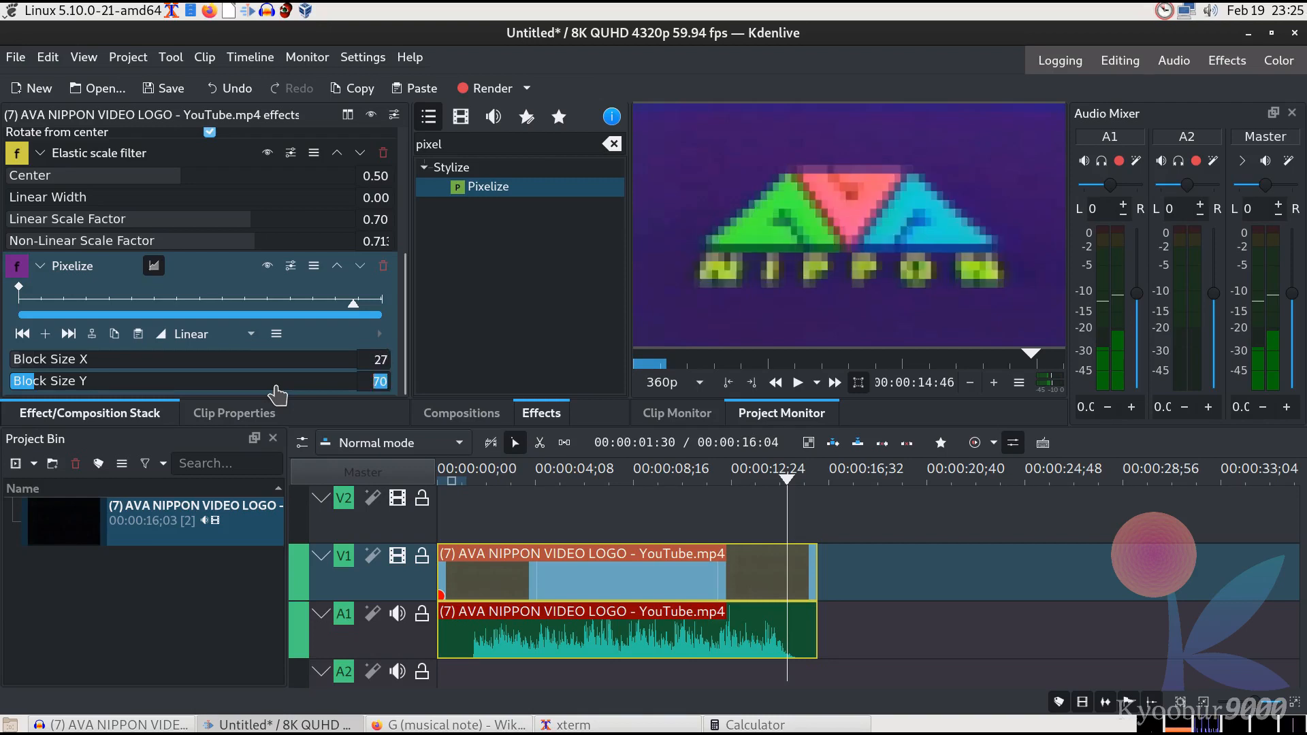
Try several Pixelize block sizes, settling on 27 horizontally and 48 vertically
text(48)
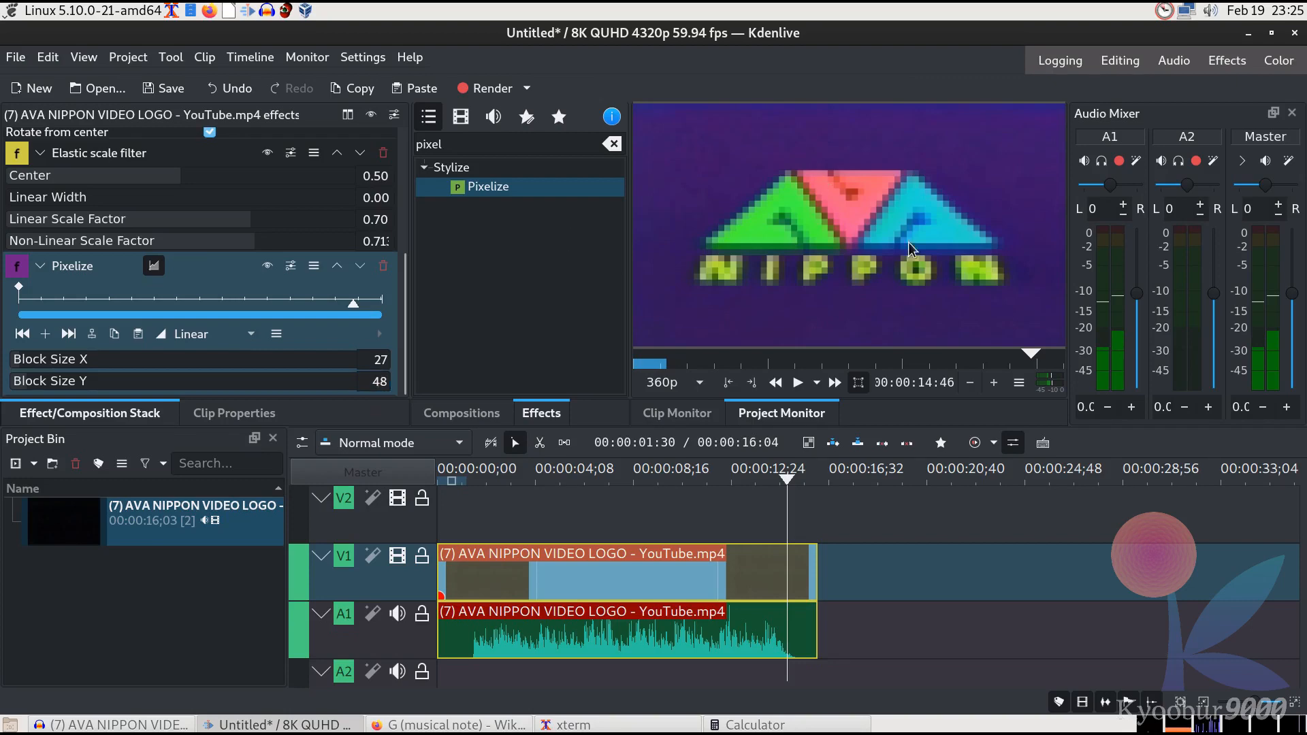
double_click(375, 361)
click(380, 356)
double_click(380, 358)
text(9)
key(Tab)
text(16)
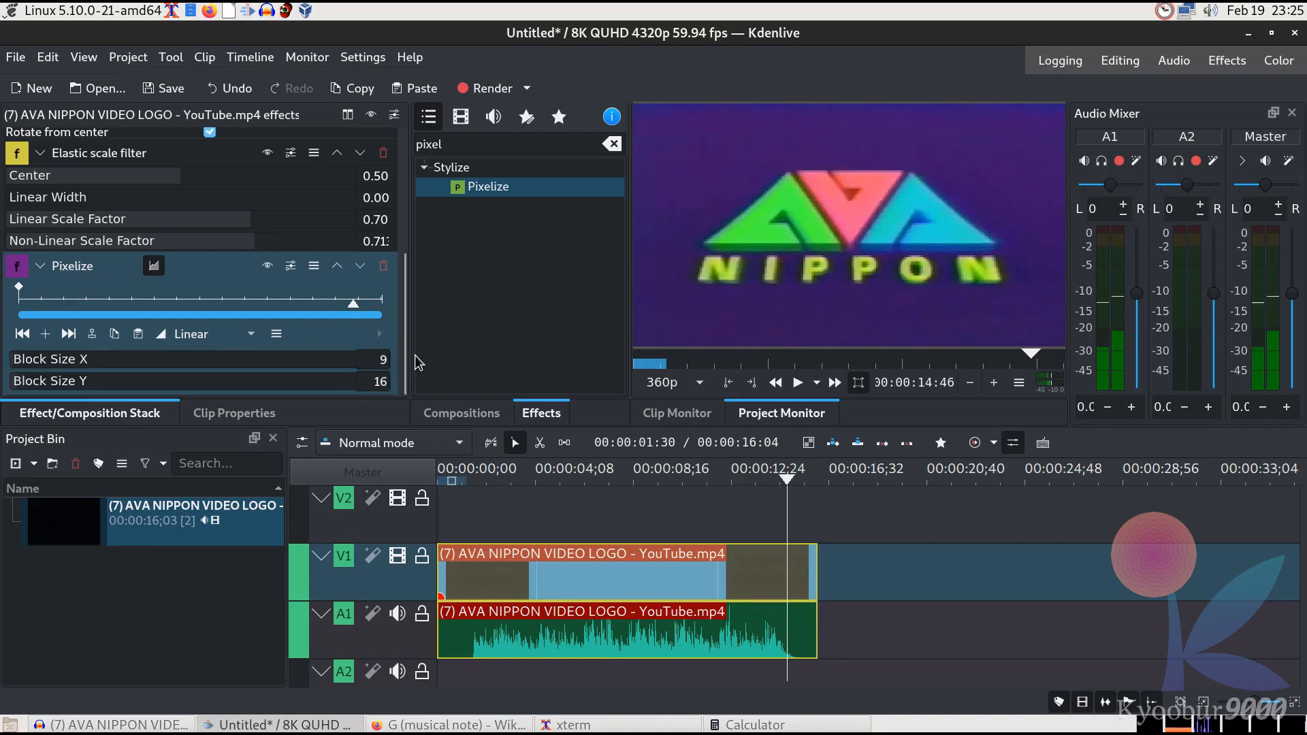
double_click(368, 360)
text(18)
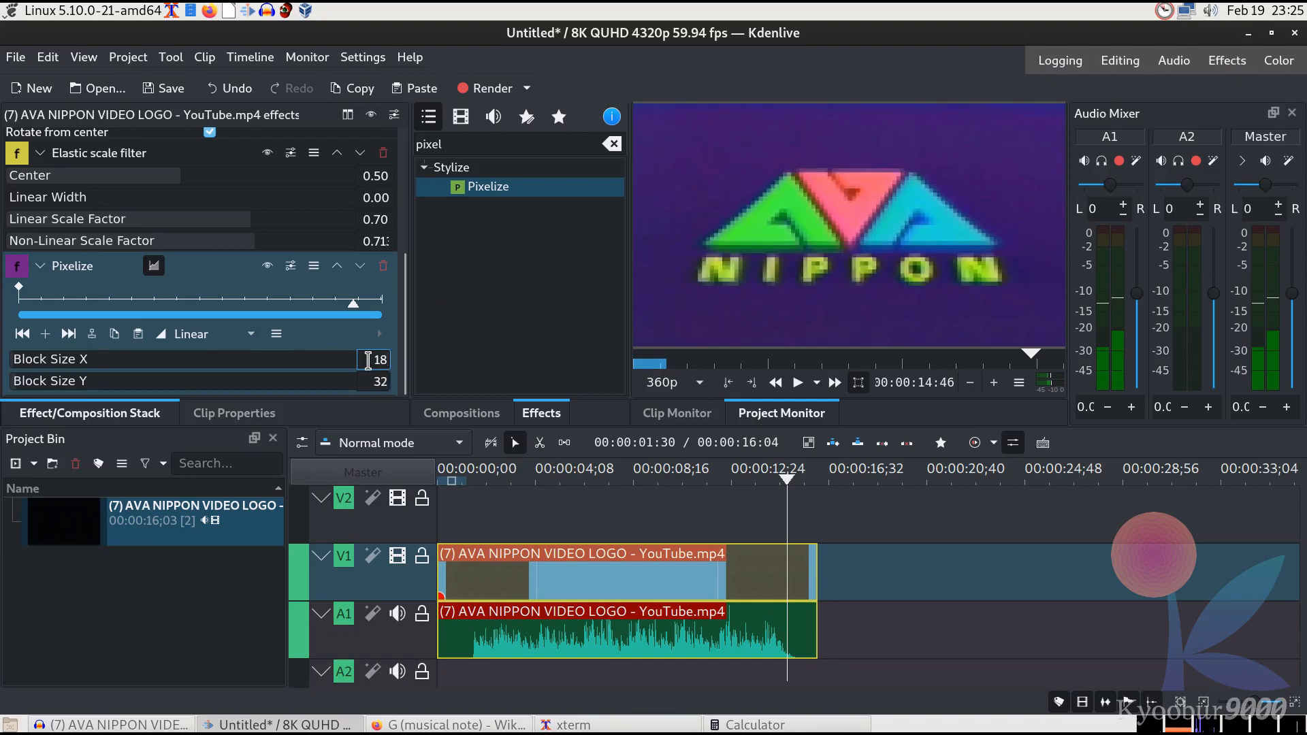
double_click(379, 360)
text(27)
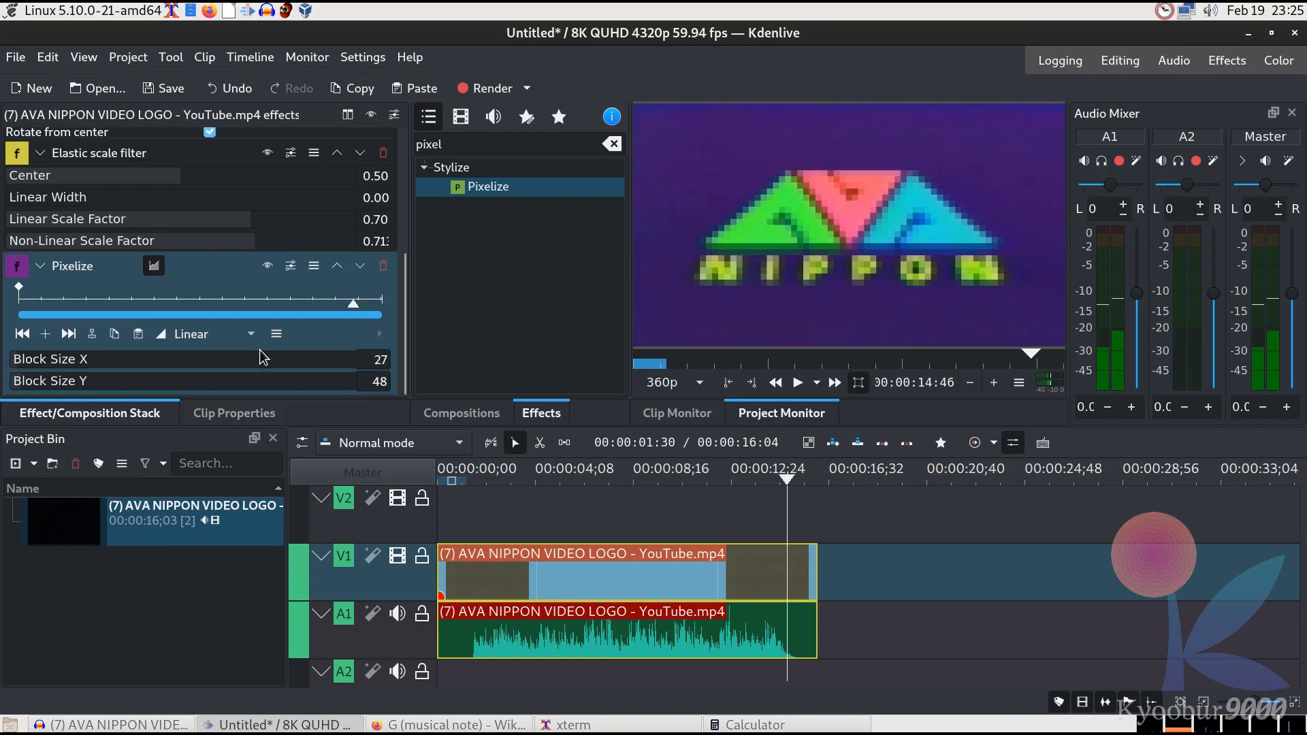
Search the effects for curv, add Curves to the video clip, then delete it
double_click(458, 148)
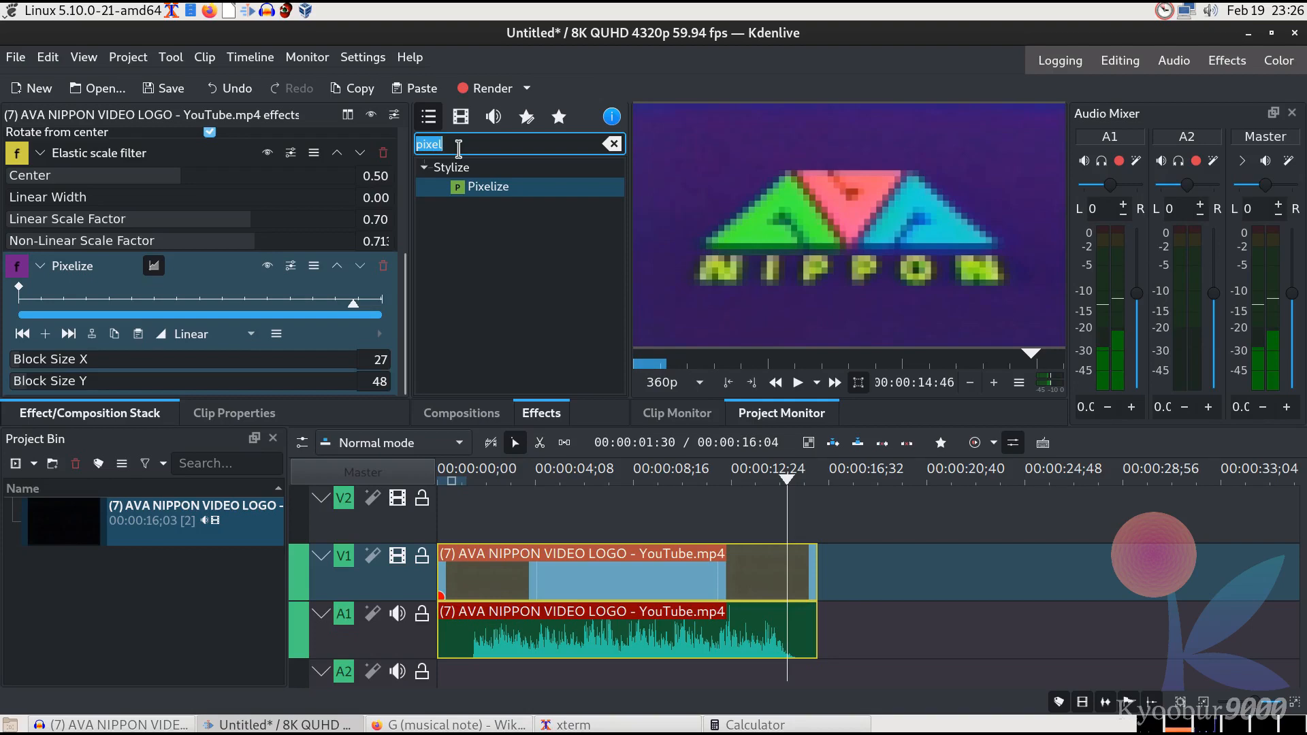
text(curv)
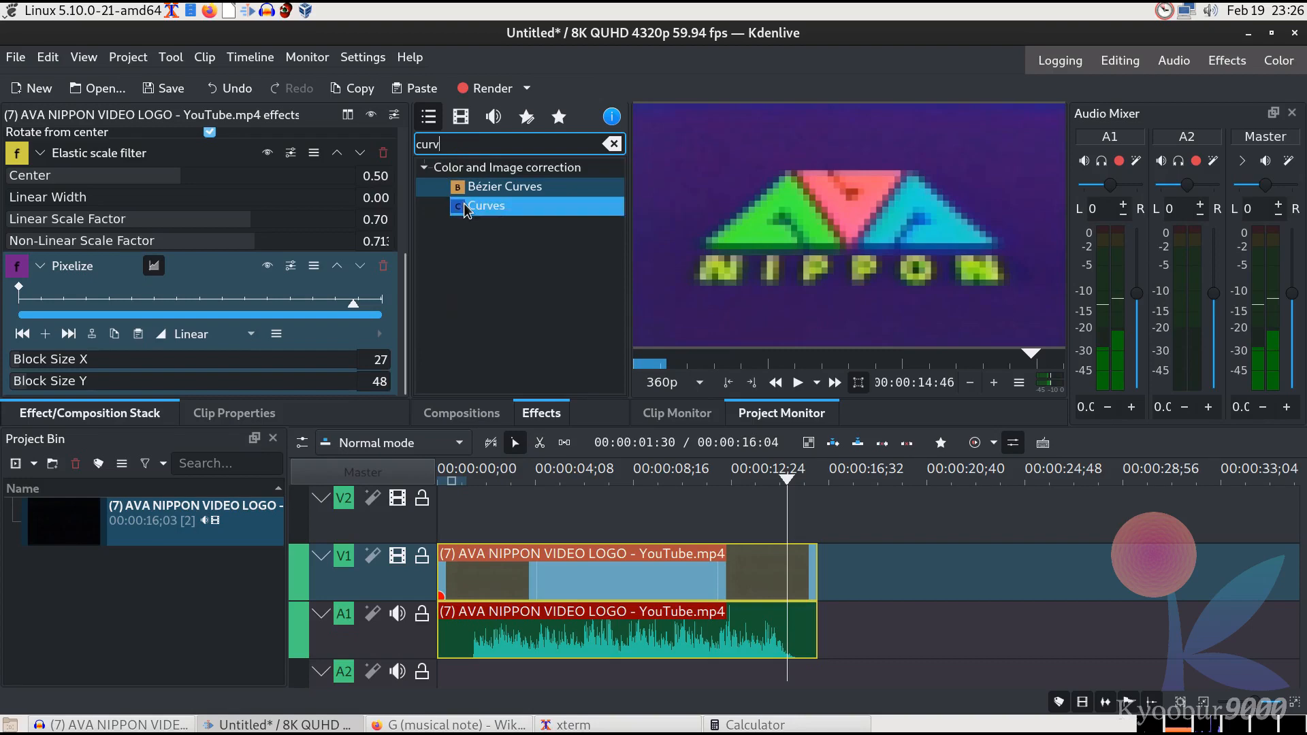
drag(467, 208, 633, 580)
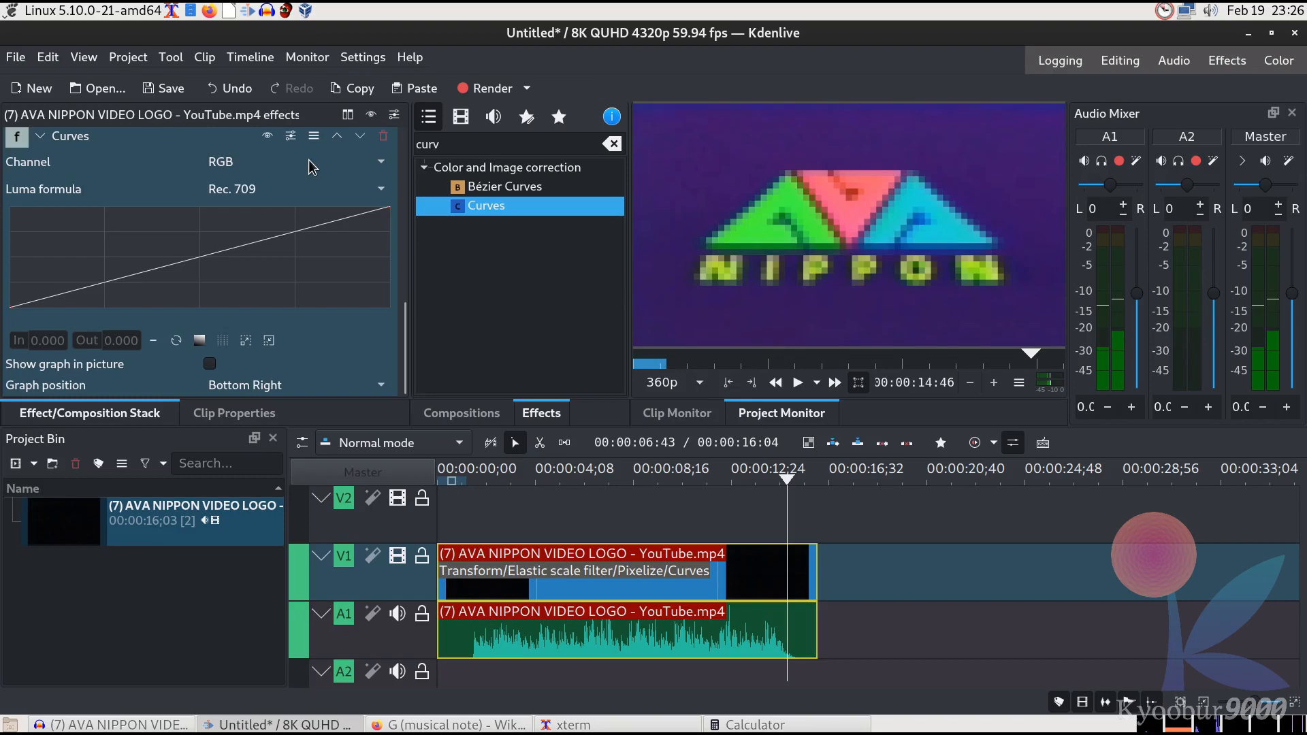
click(382, 139)
Search the effects for inv and add the Invert effect to the video clip
double_click(435, 145)
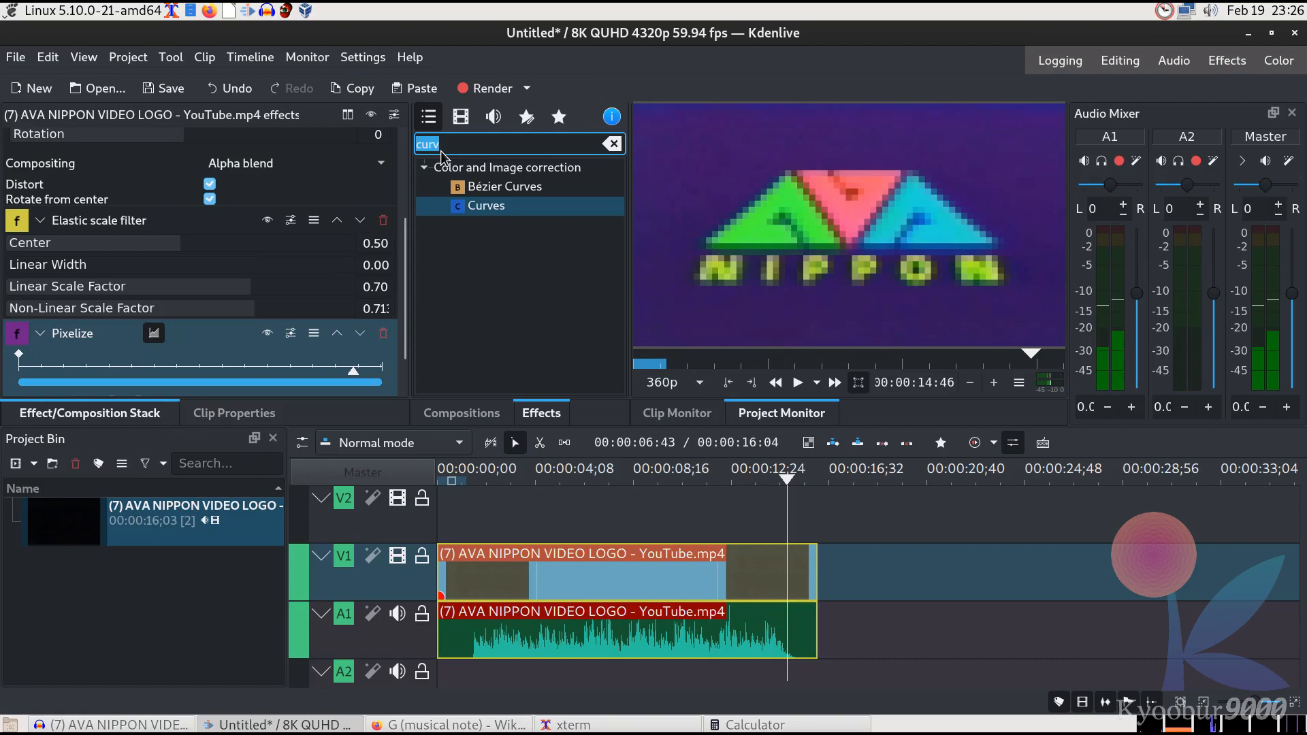
text(inv)
drag(476, 187, 753, 584)
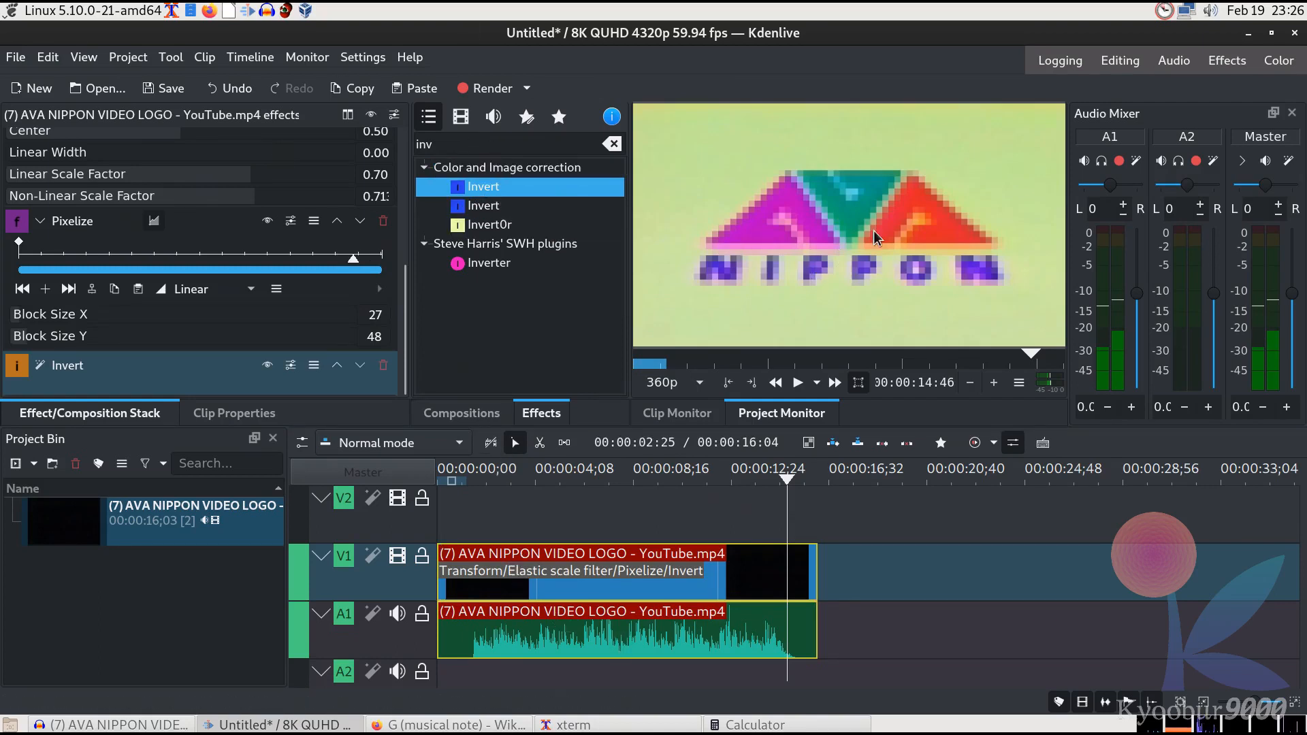
Toggle the Pixelize effect off and on to compare the result
click(396, 304)
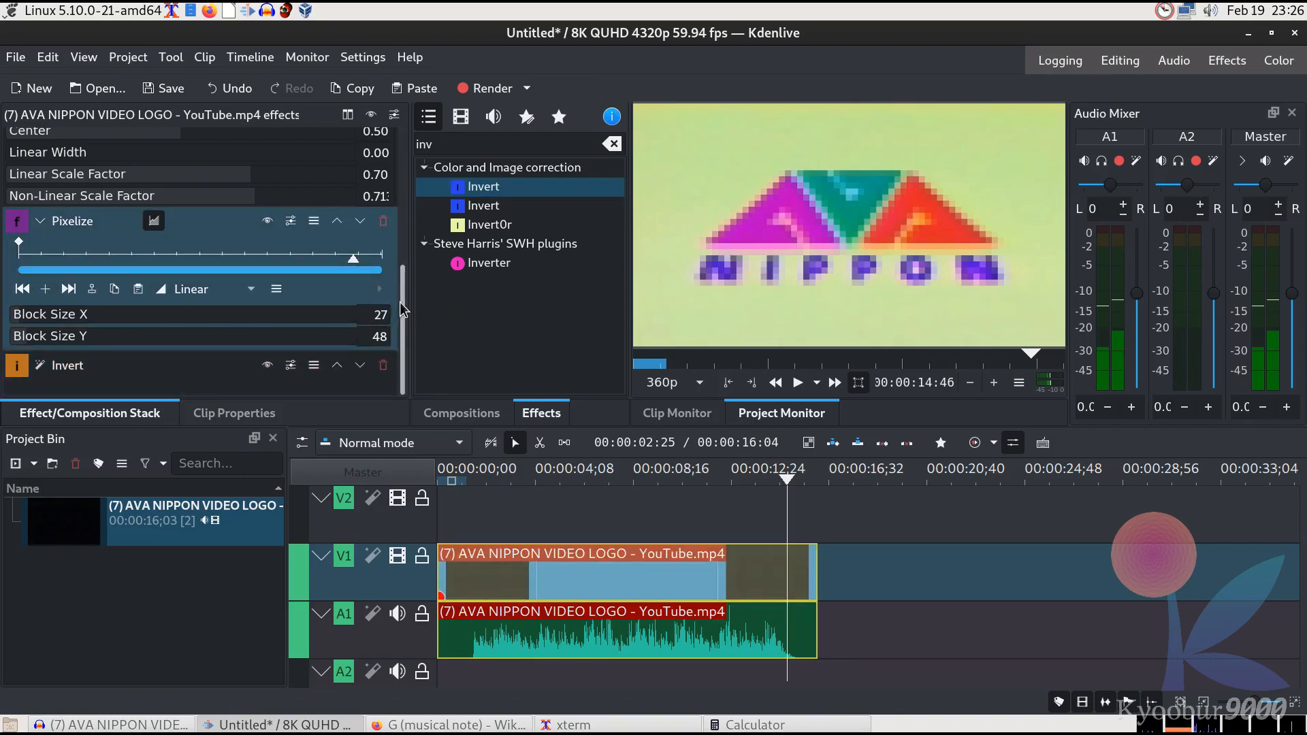
click(267, 222)
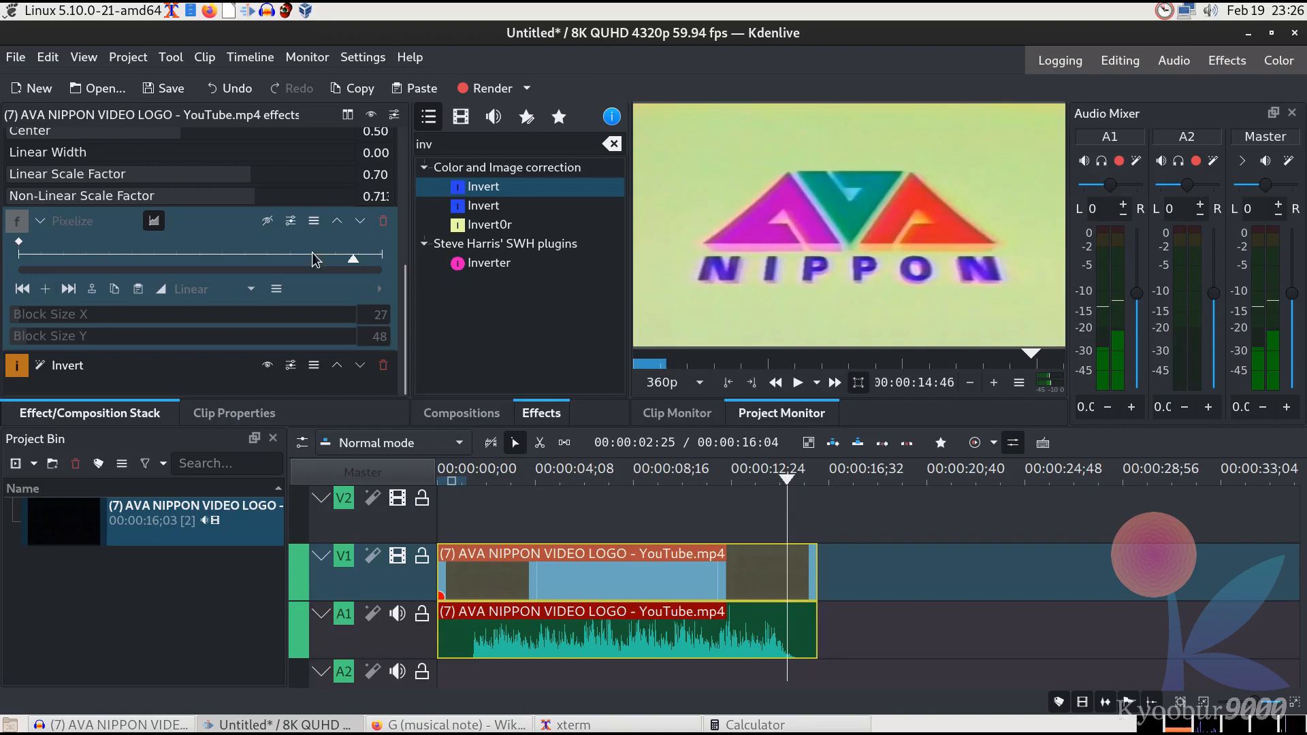
click(268, 226)
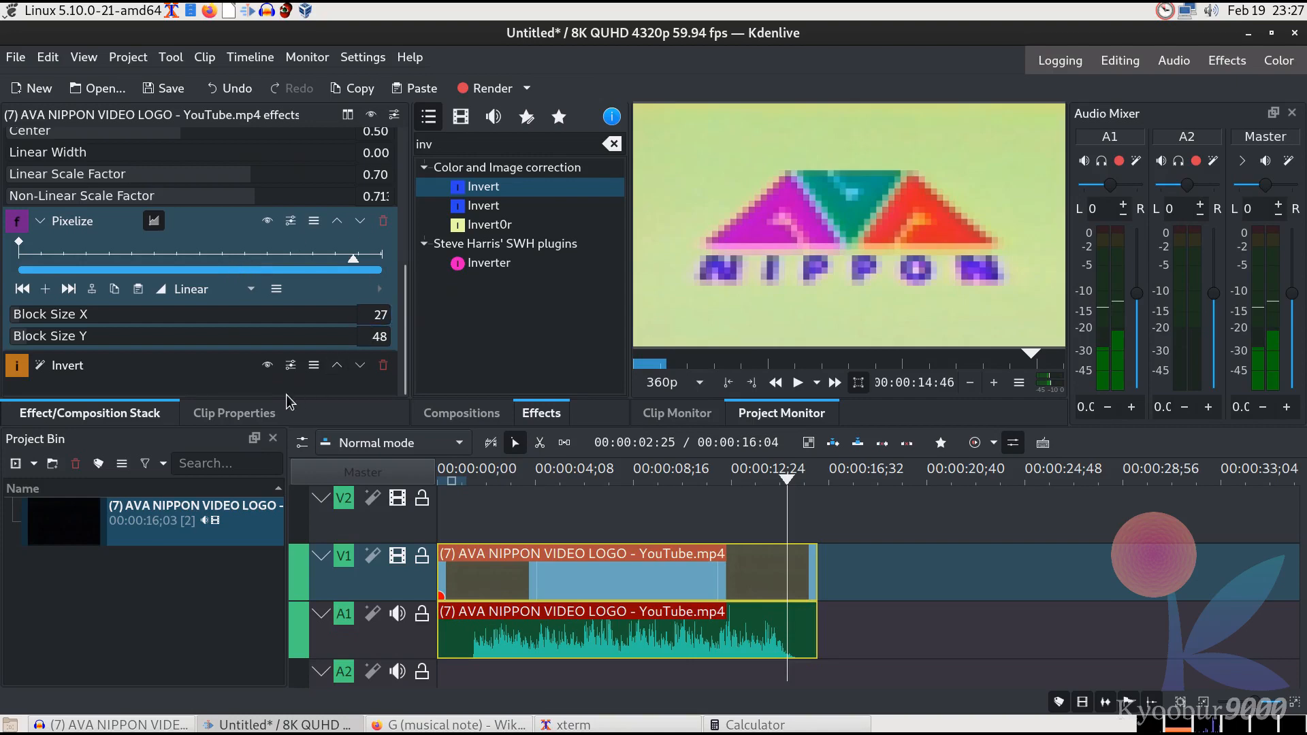
Search for curv, add Curves to the video clip and set its channel to Hue
double_click(492, 146)
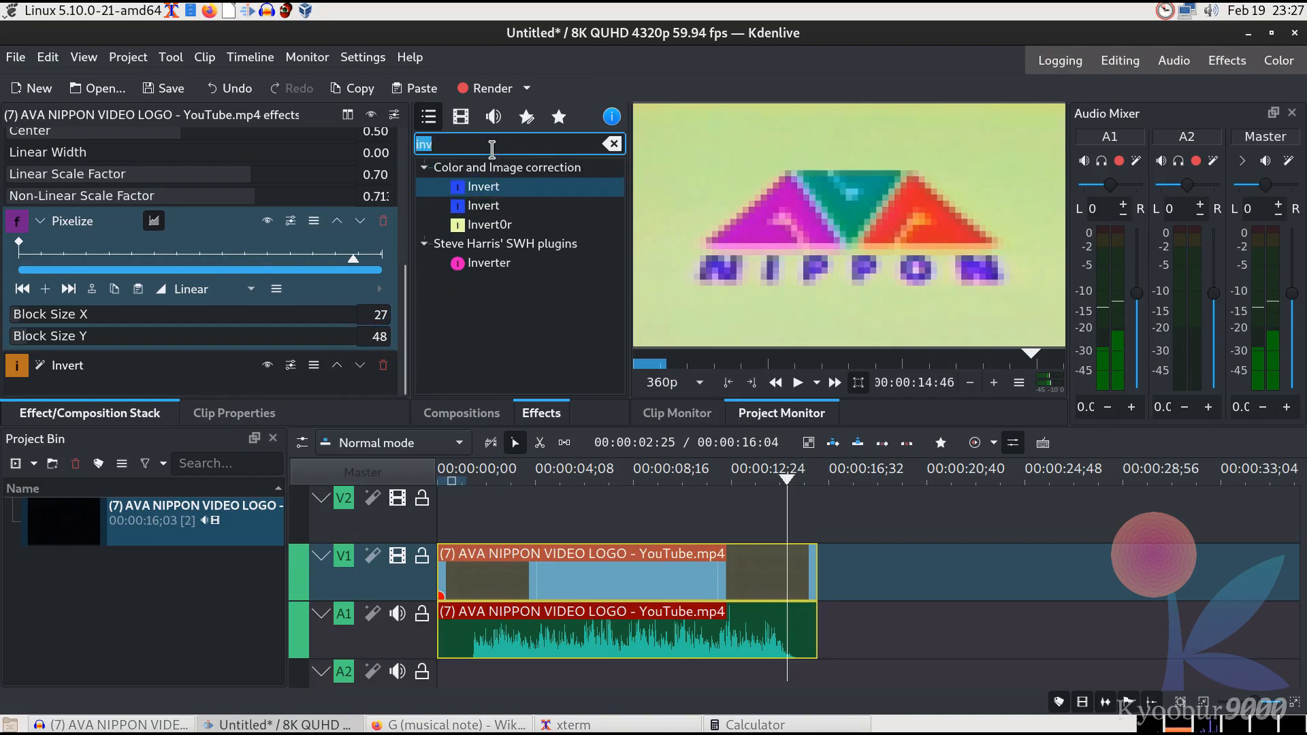
text(curv)
drag(486, 205, 623, 565)
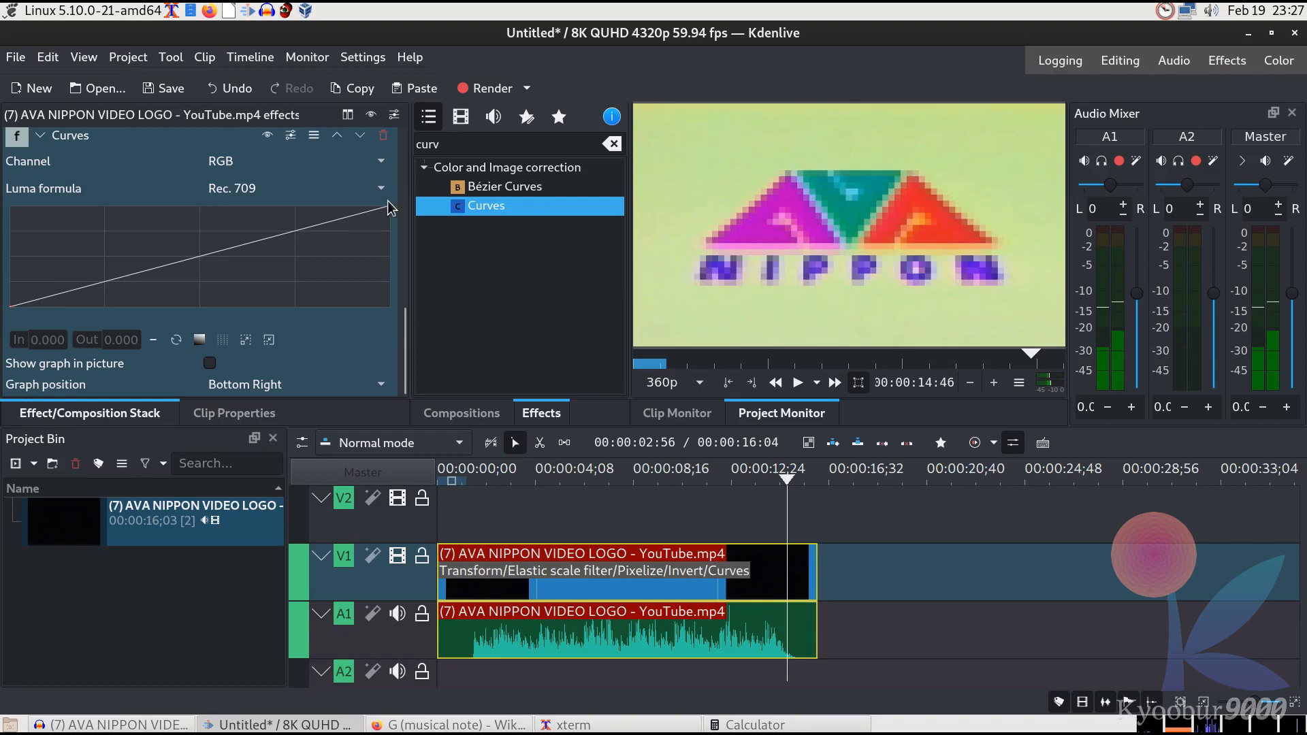
click(313, 162)
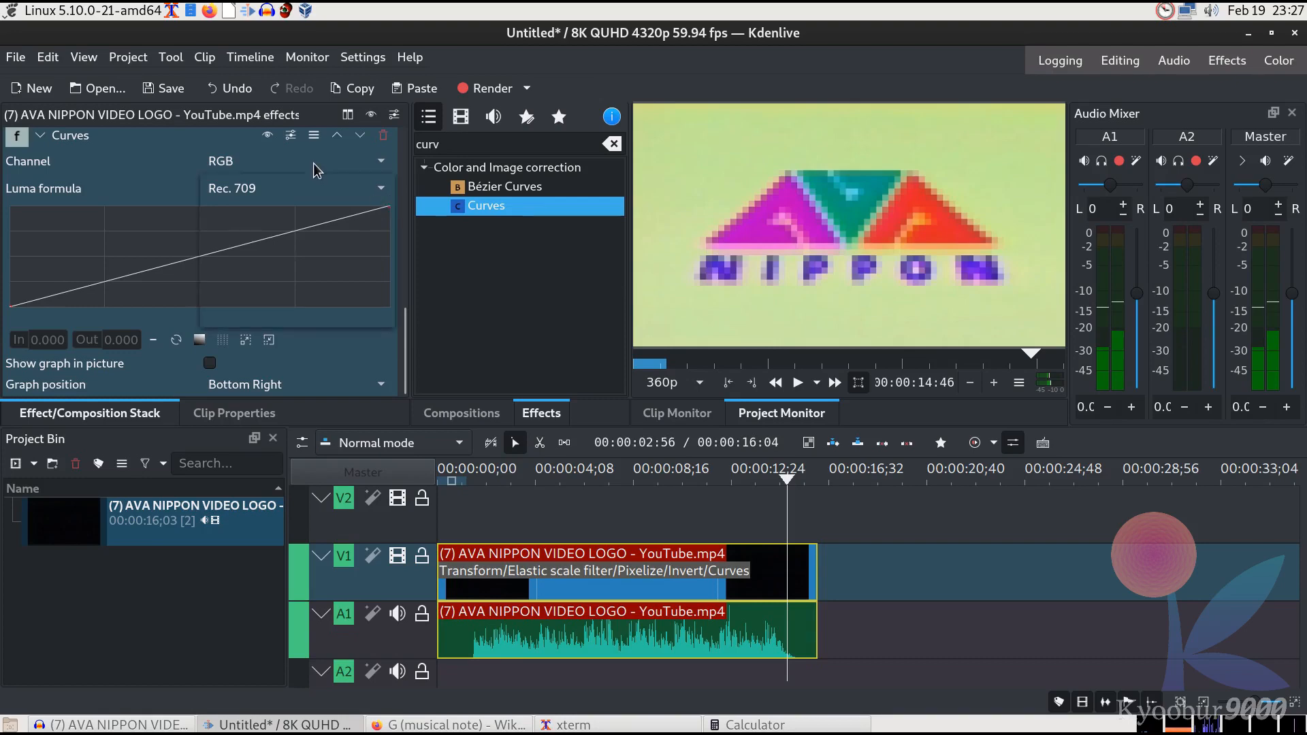
click(273, 300)
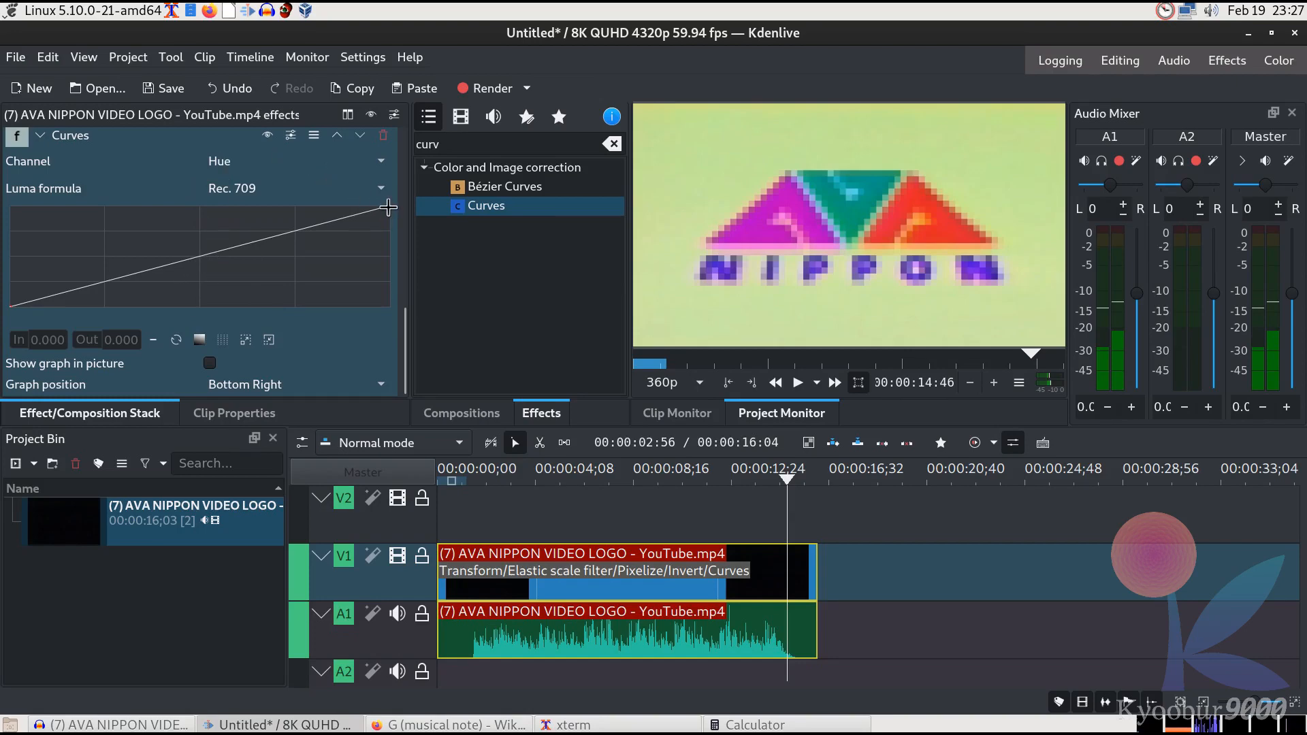
Lower the Hue curve's end point to an output of 0.6
drag(387, 208, 404, 250)
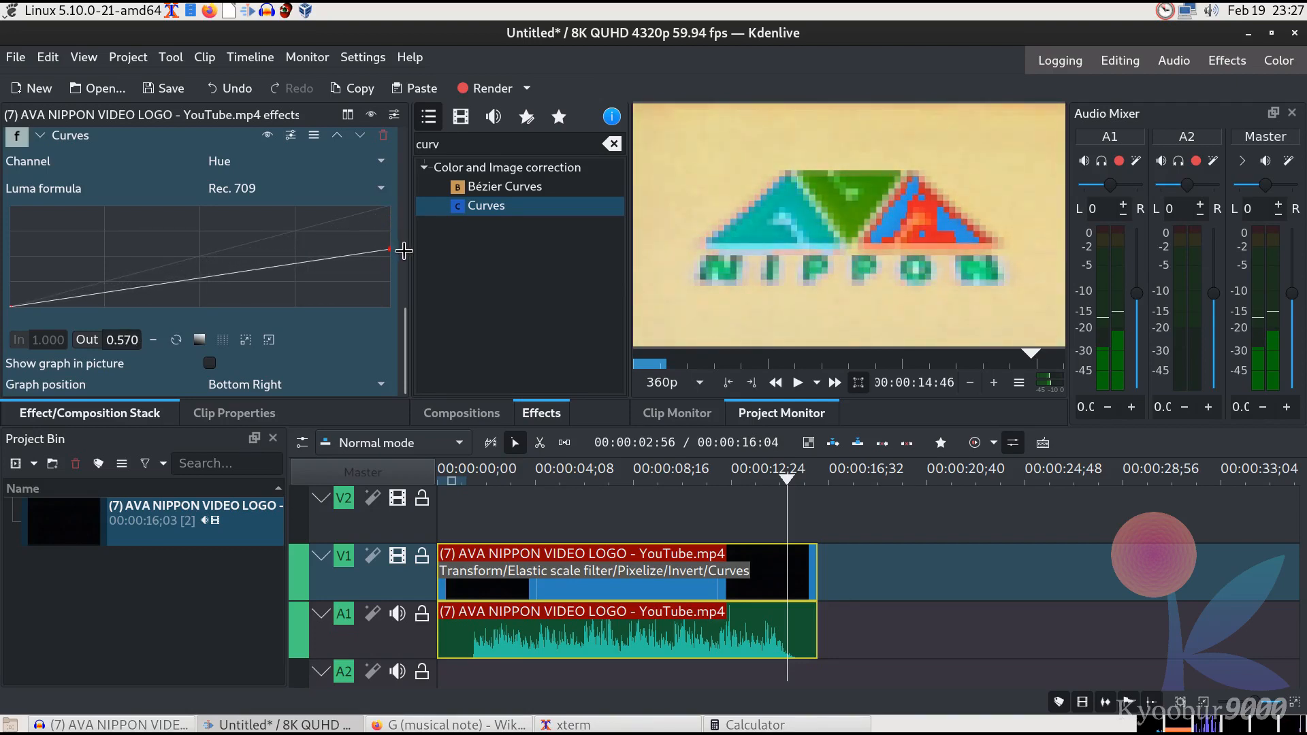
double_click(131, 337)
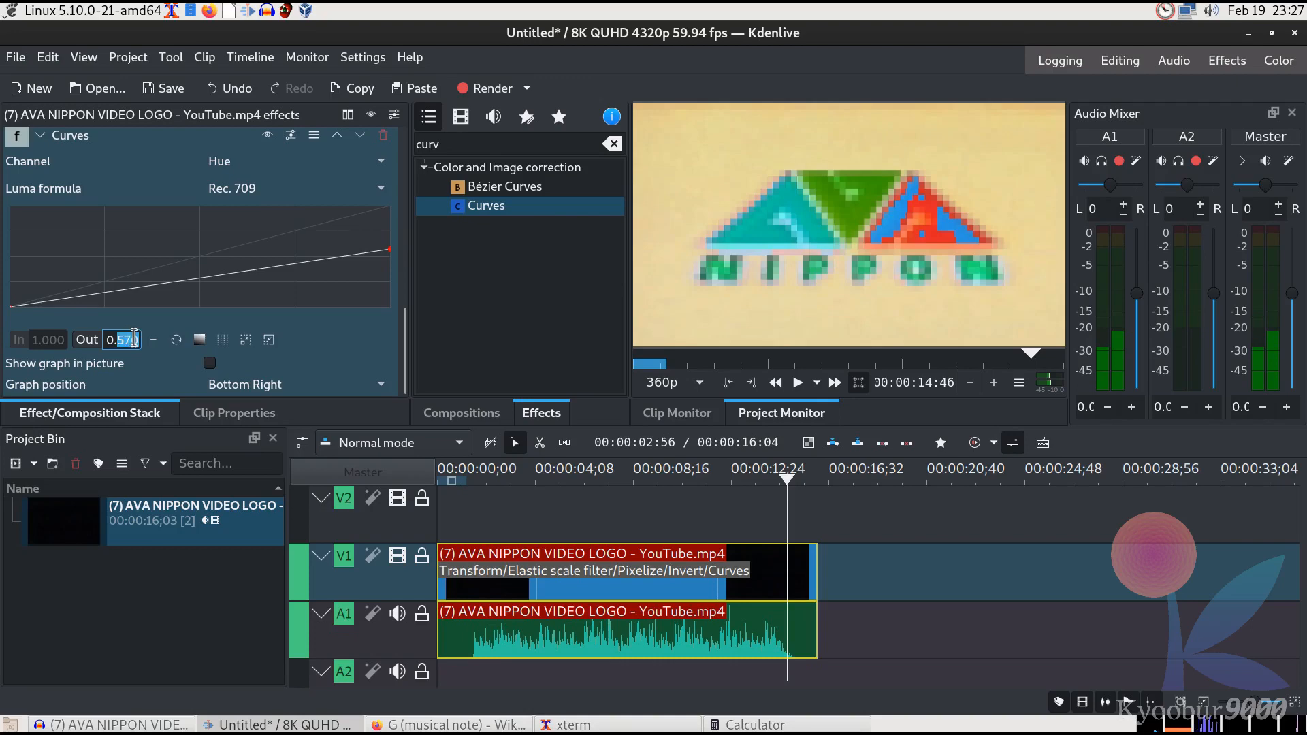
text(6)
key(Tab)
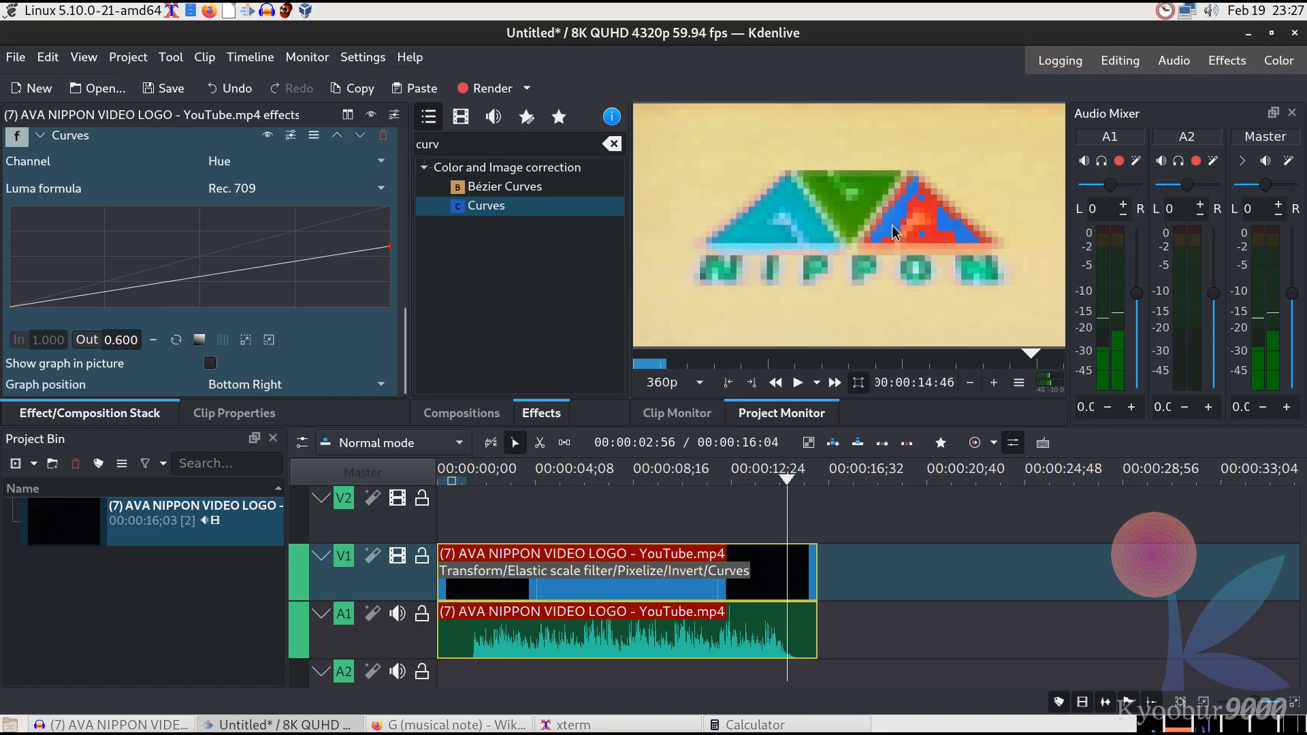
Raise the Hue curve's start point to an output of 0.4
click(12, 307)
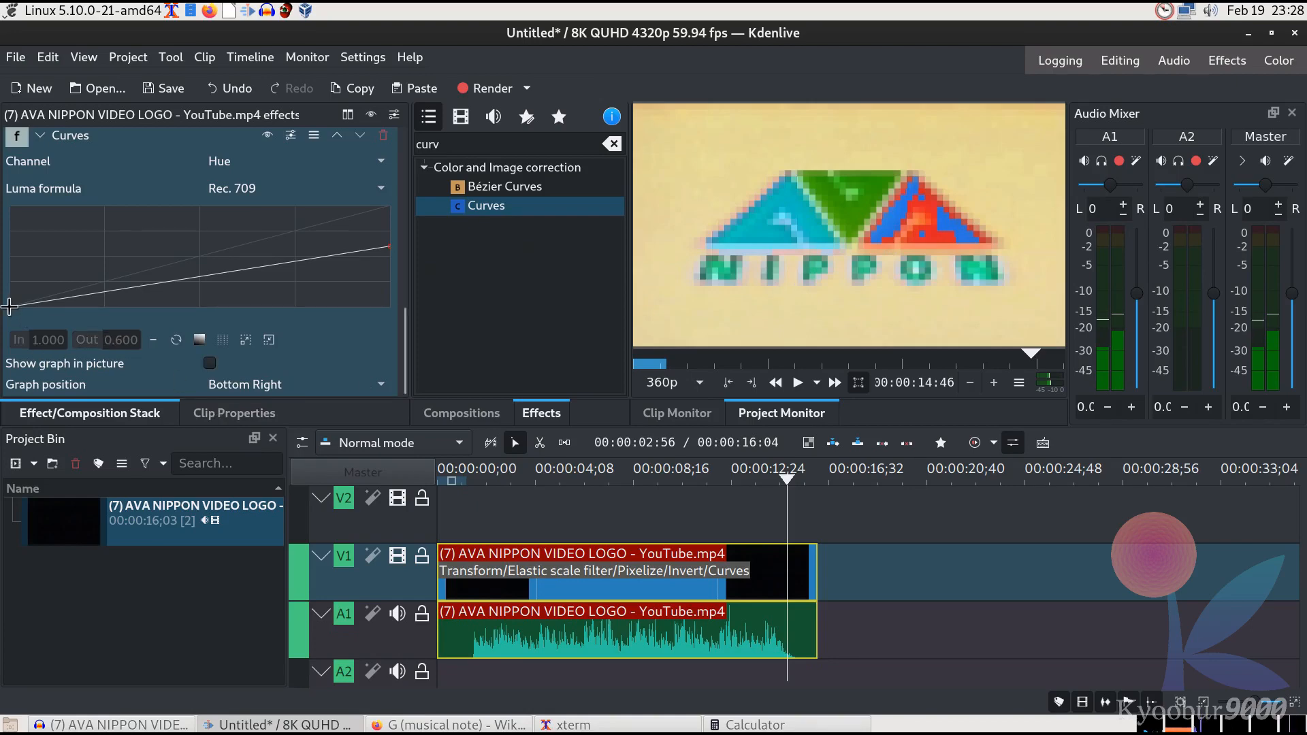
drag(9, 307, 3, 264)
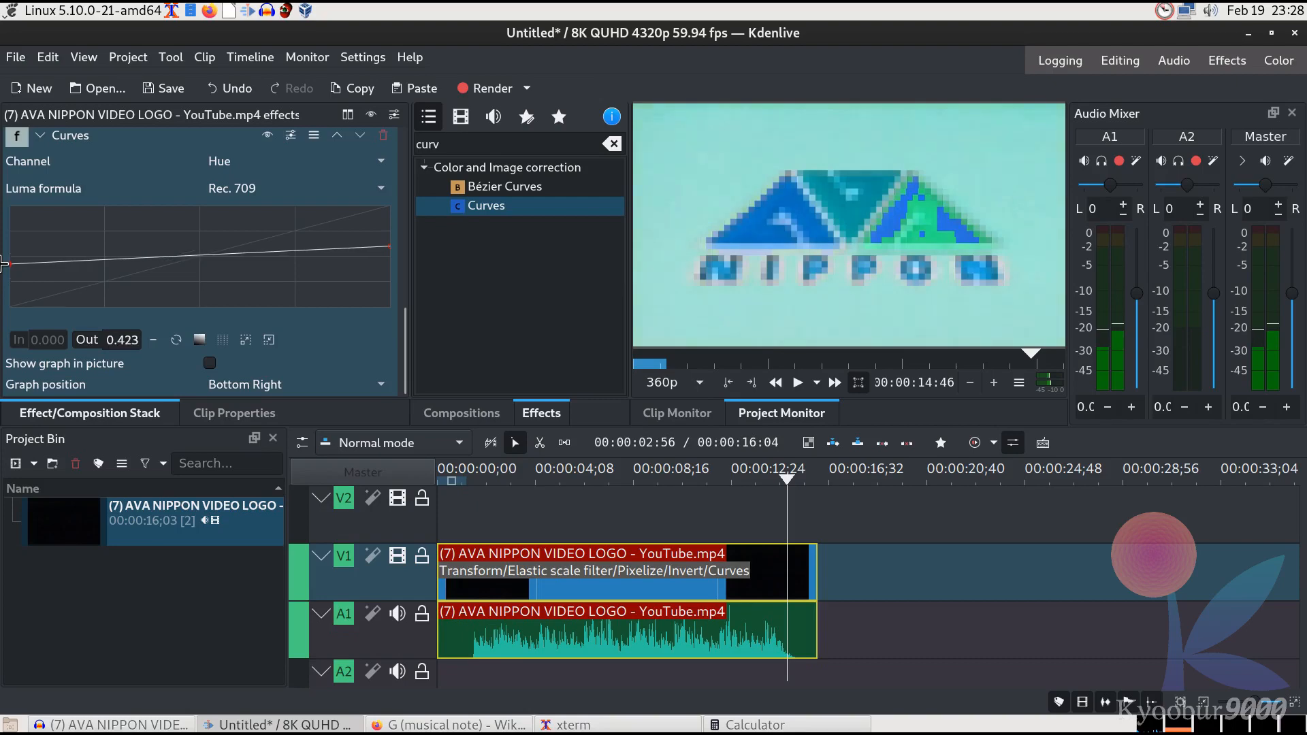
drag(138, 339, 129, 336)
key(BackSpace)
key(Return)
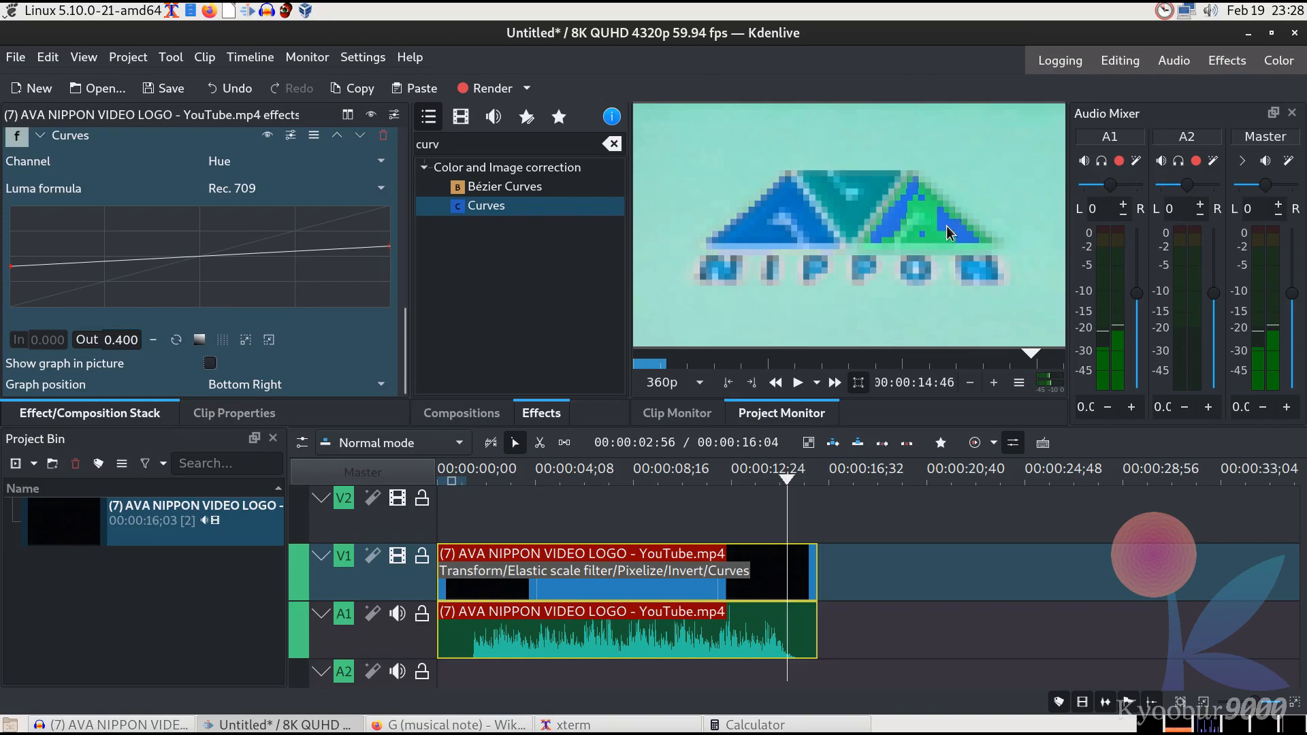
Search the effects for satu and inspect the Saturation effect
double_click(528, 143)
text(satu)
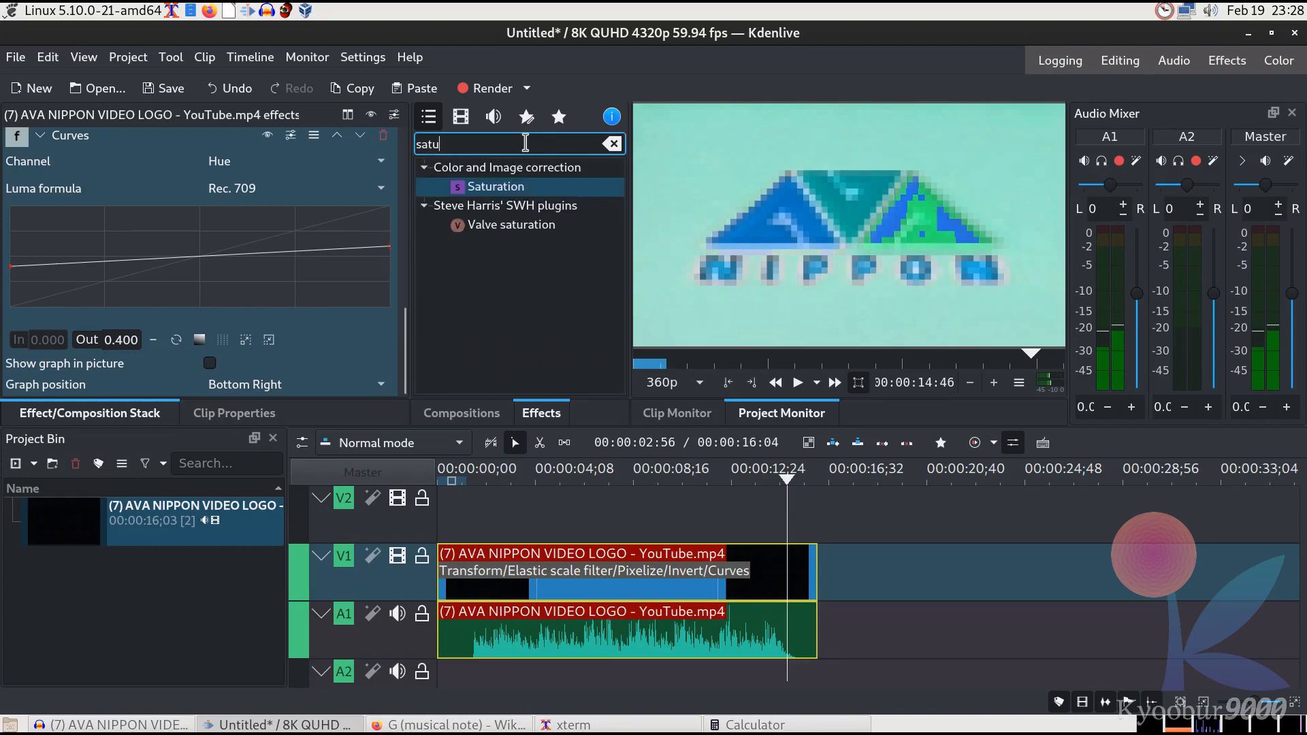
click(502, 197)
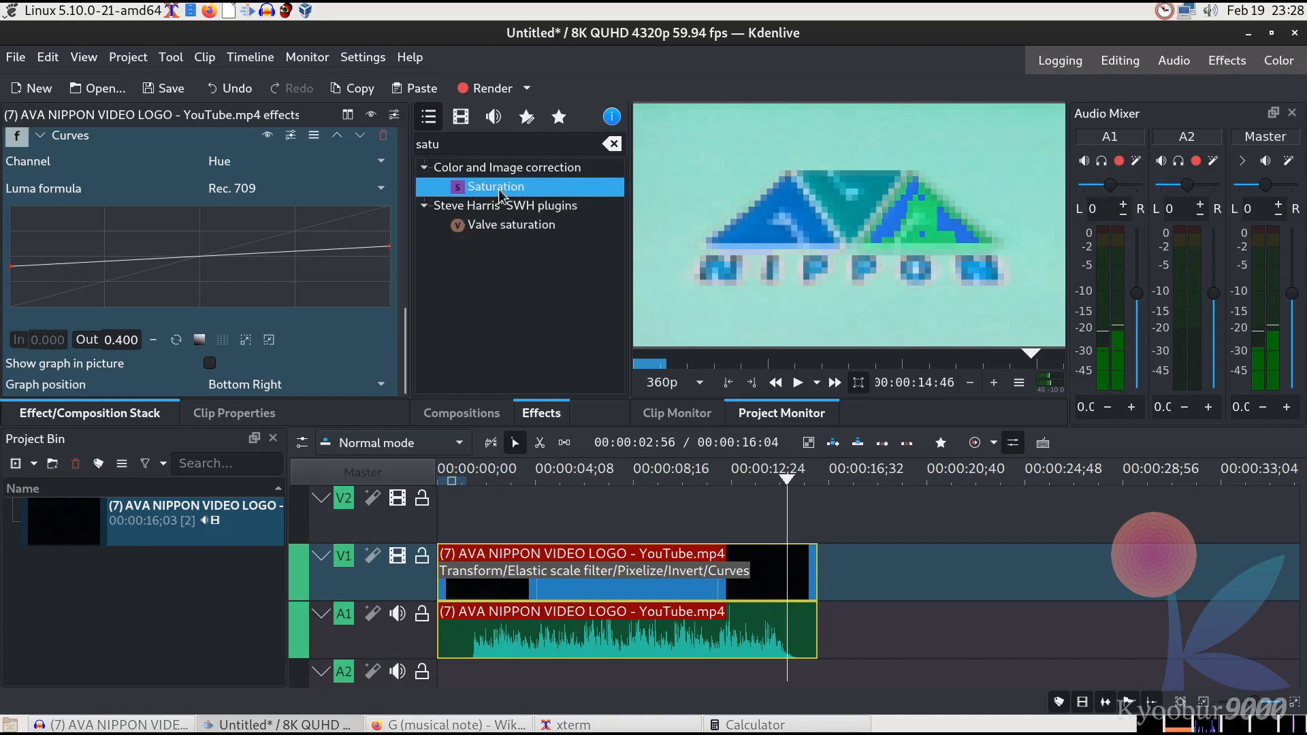
Add a second Curves effect to the video clip and set its channel to Saturation
click(500, 143)
key(BackSpace)
key(BackSpace)
key(BackSpace)
key(BackSpace)
text(curv)
drag(514, 205, 671, 590)
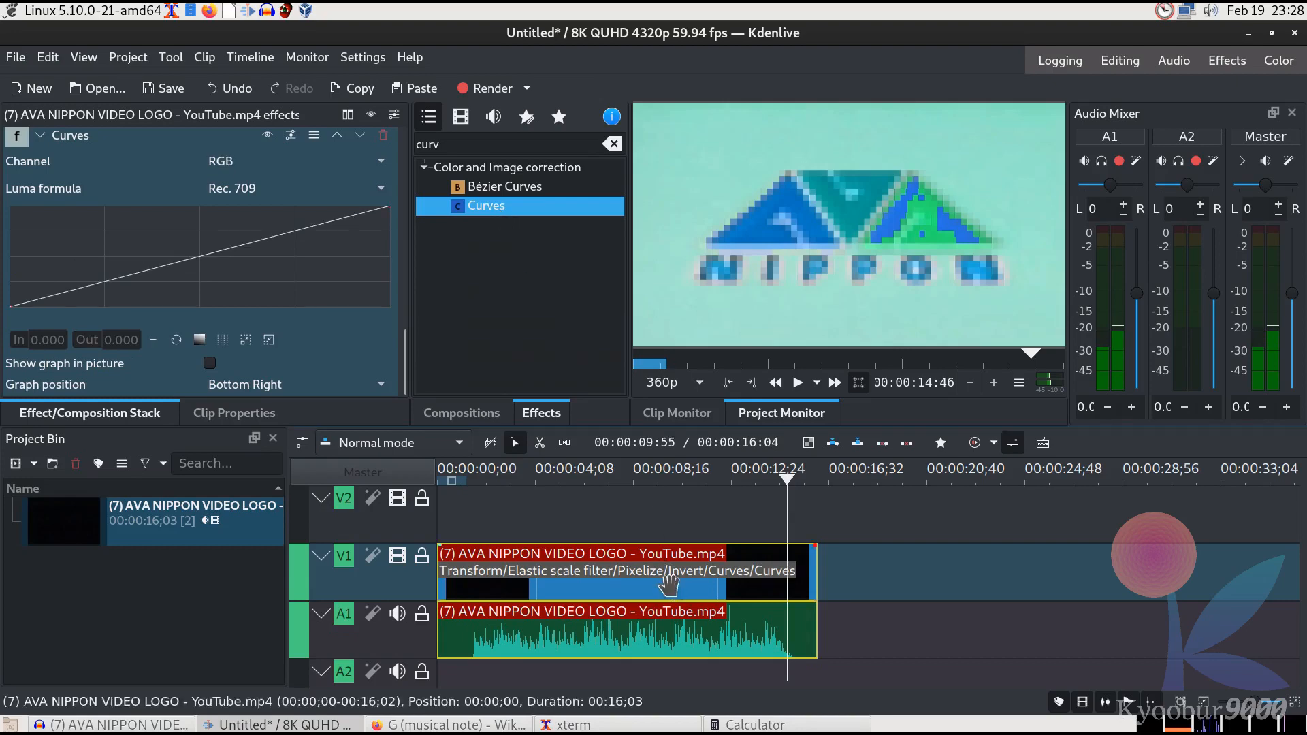
click(292, 162)
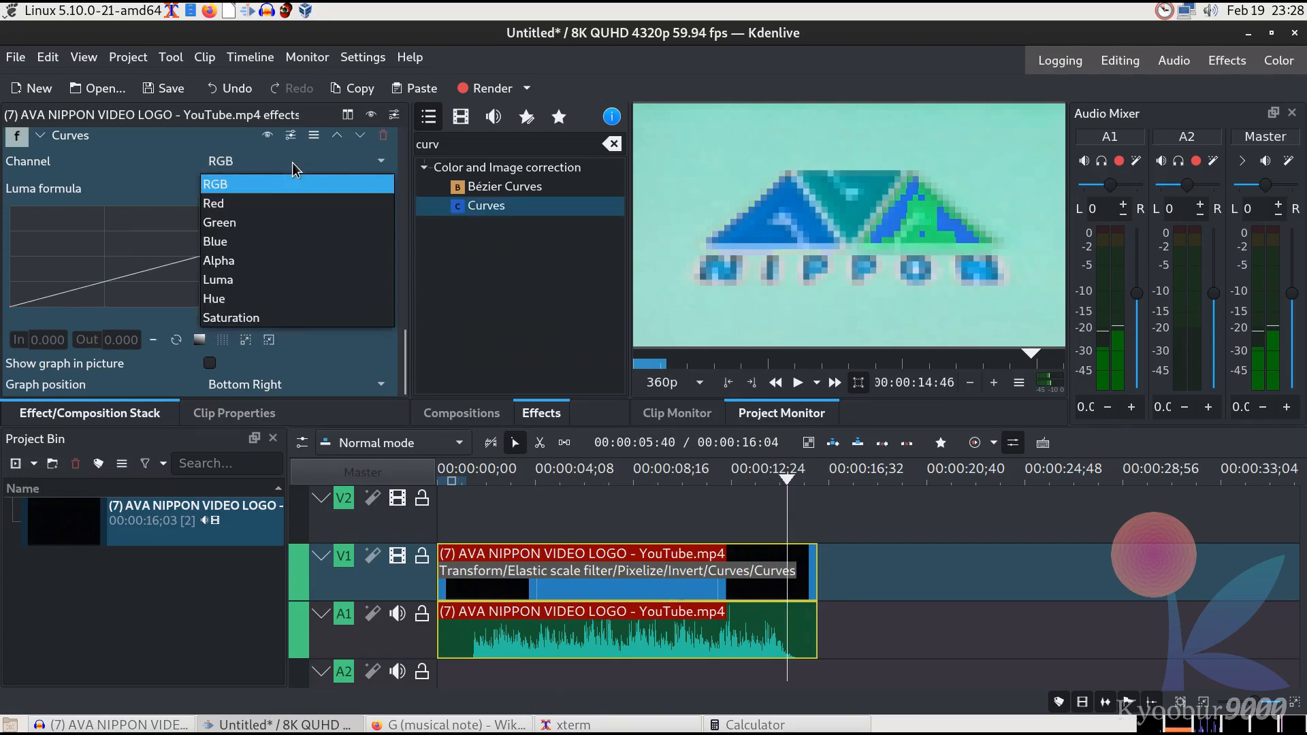
click(244, 317)
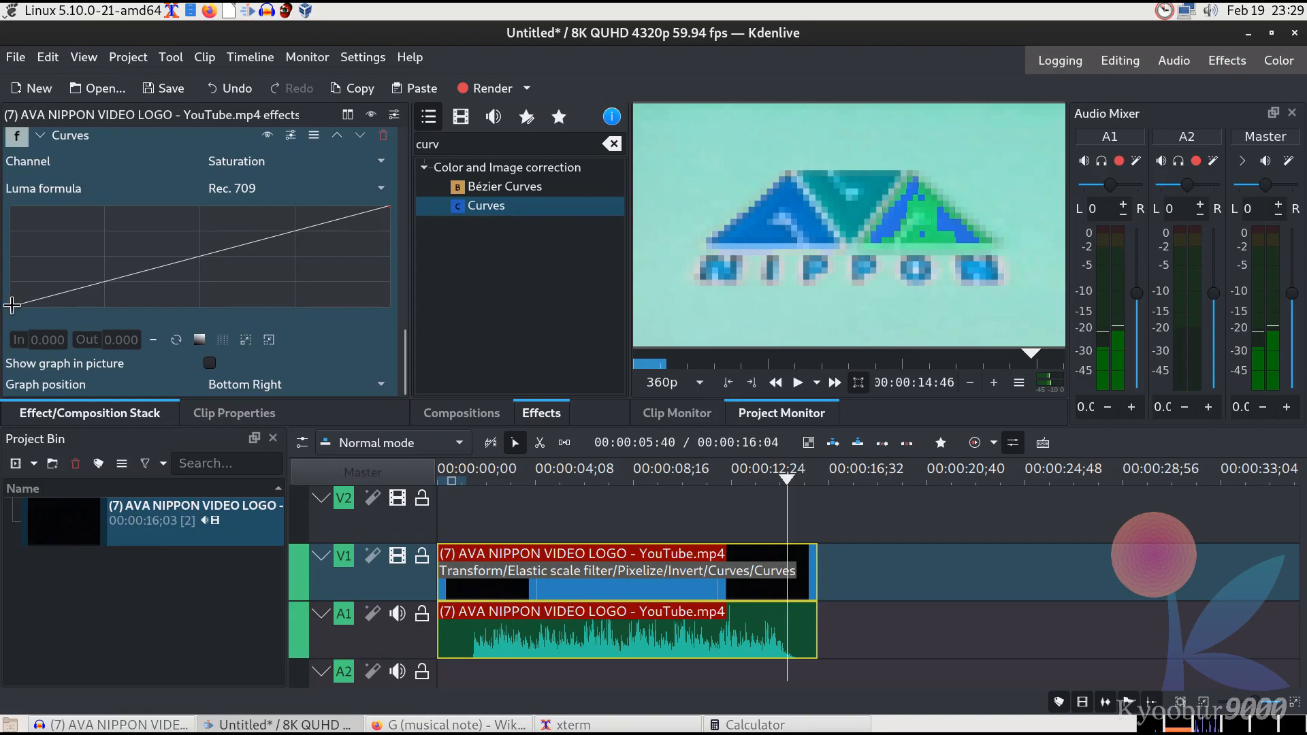
Raise the Saturation curve's start point to an output of 0.25
drag(12, 305, 12, 300)
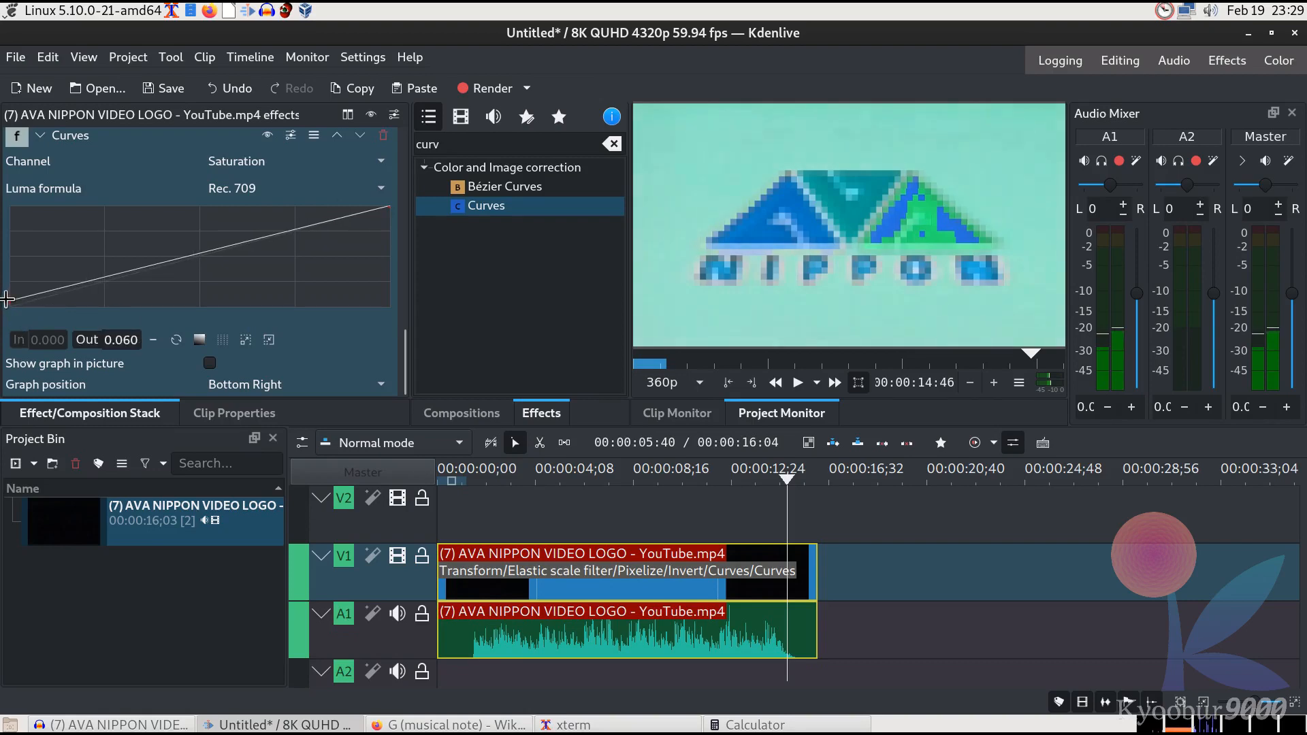
double_click(140, 340)
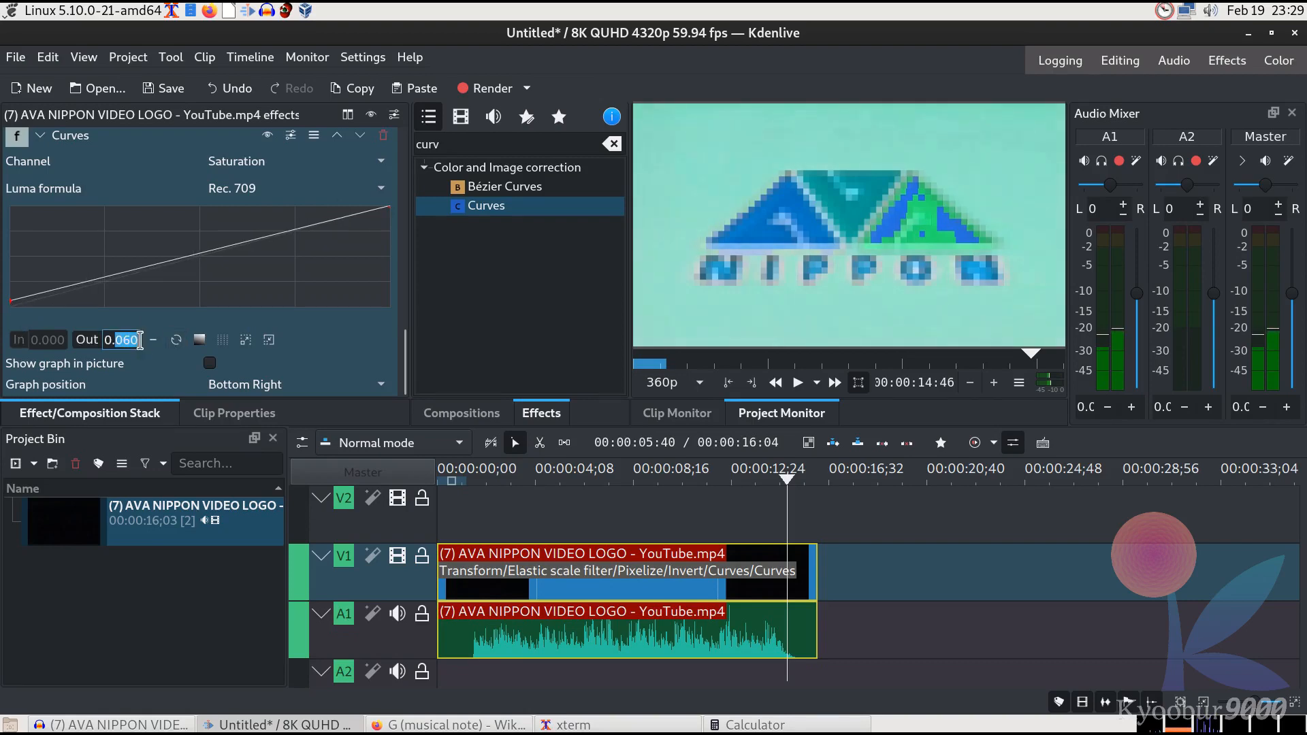
text(25)
key(Return)
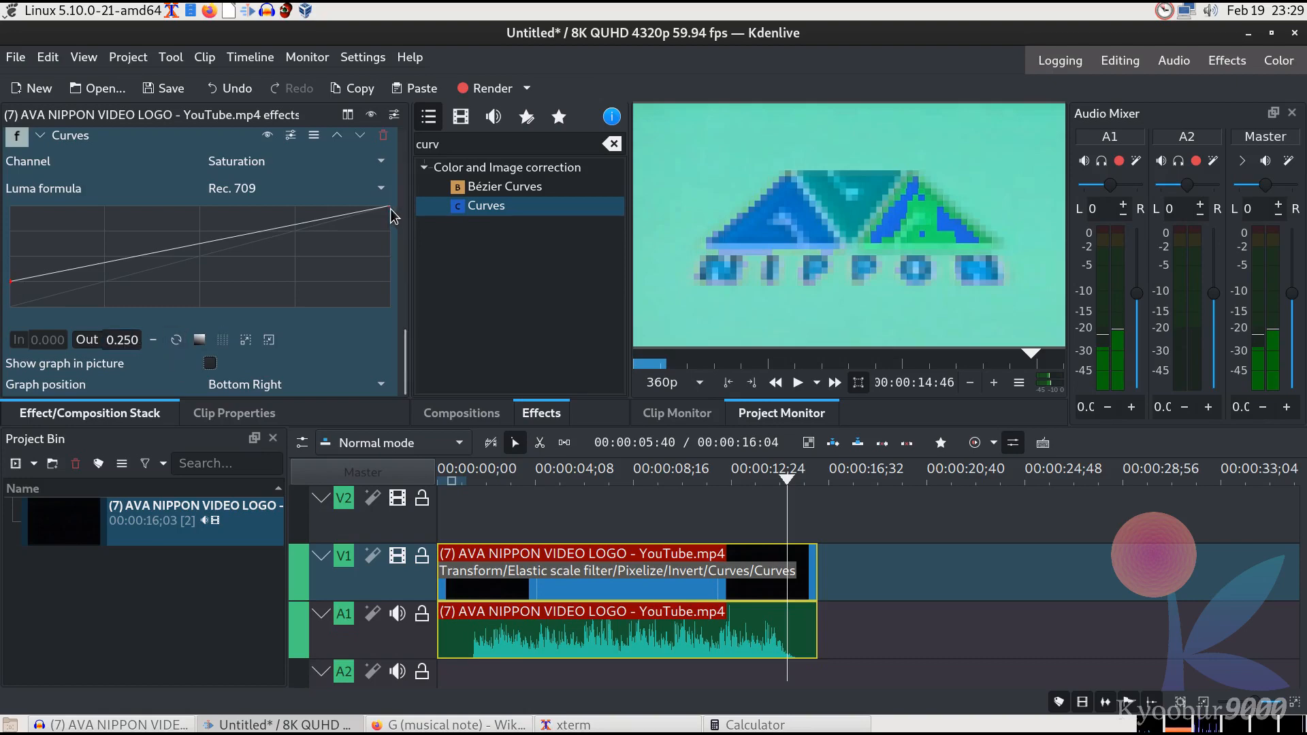
Lower the Saturation curve's end point to an output of 0.5
drag(390, 208, 390, 236)
double_click(132, 339)
text(5)
key(Return)
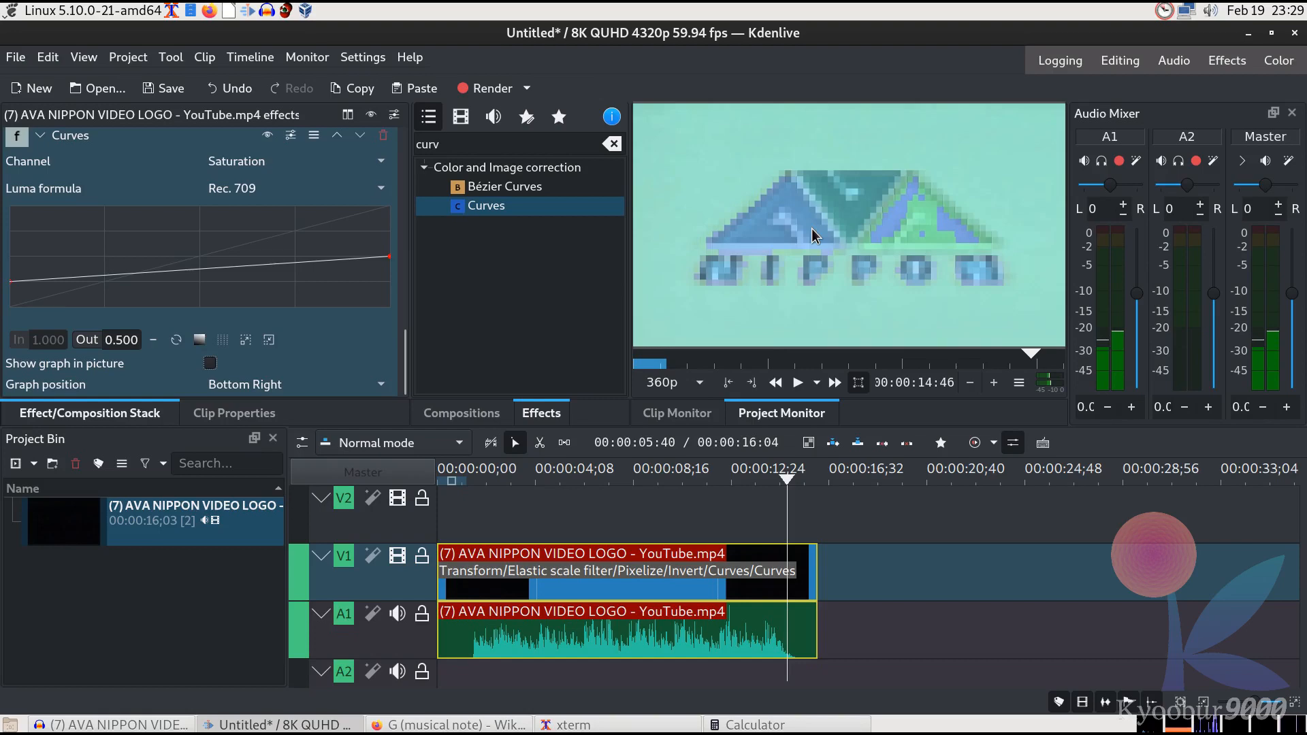
Add another Curves effect from the curv search to the video clip and set its channel to Luma
double_click(469, 140)
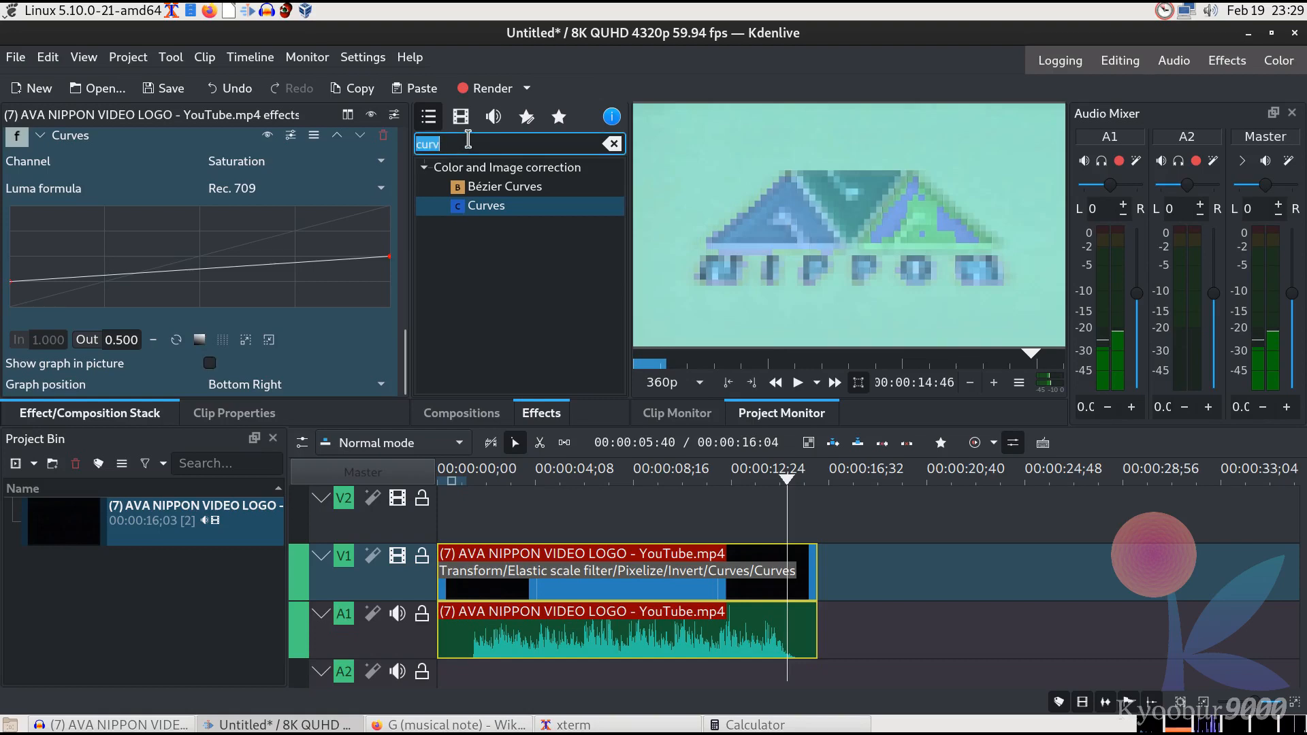
text(curv)
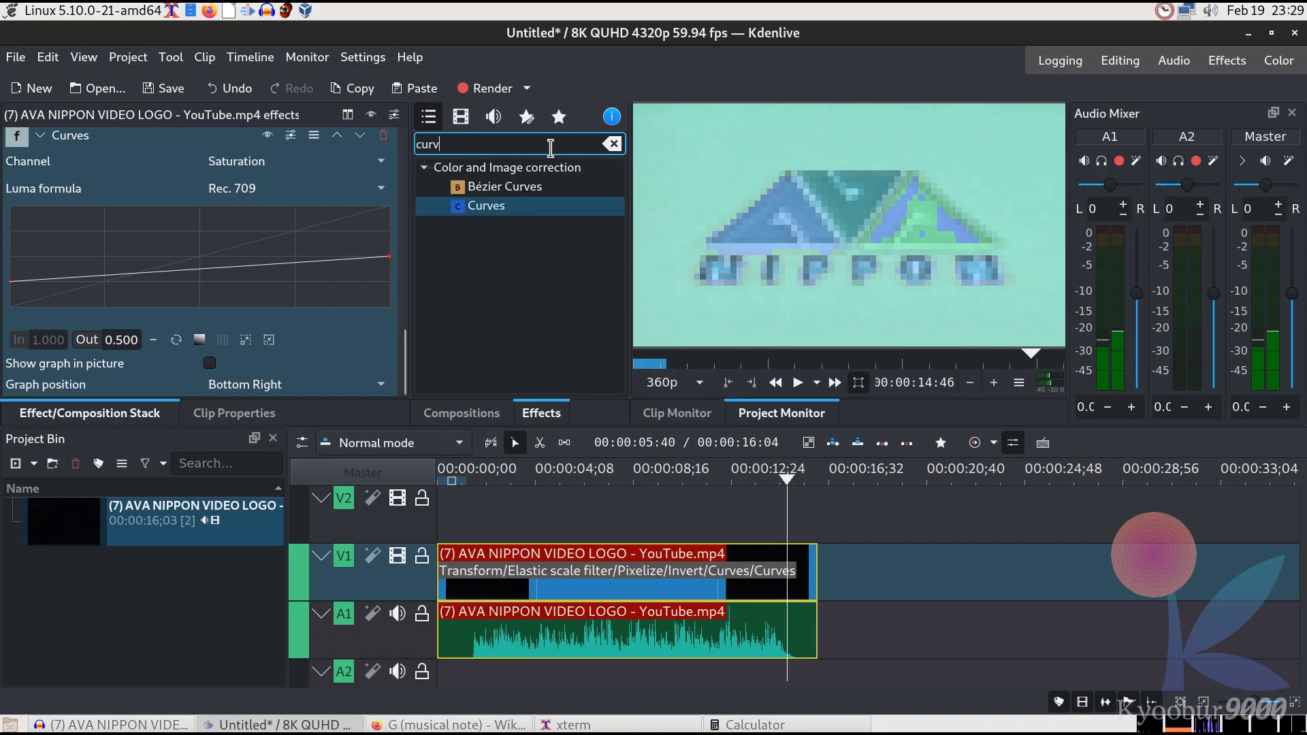
drag(555, 205, 677, 580)
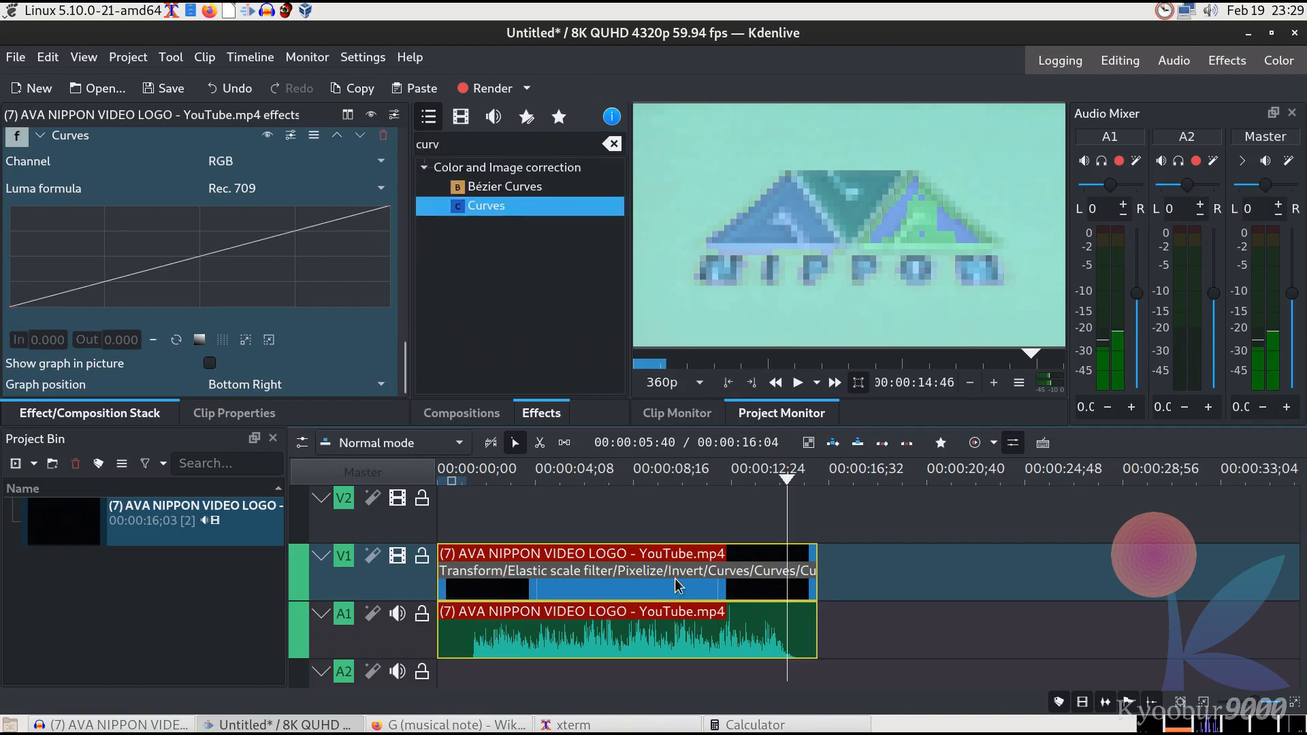
click(324, 161)
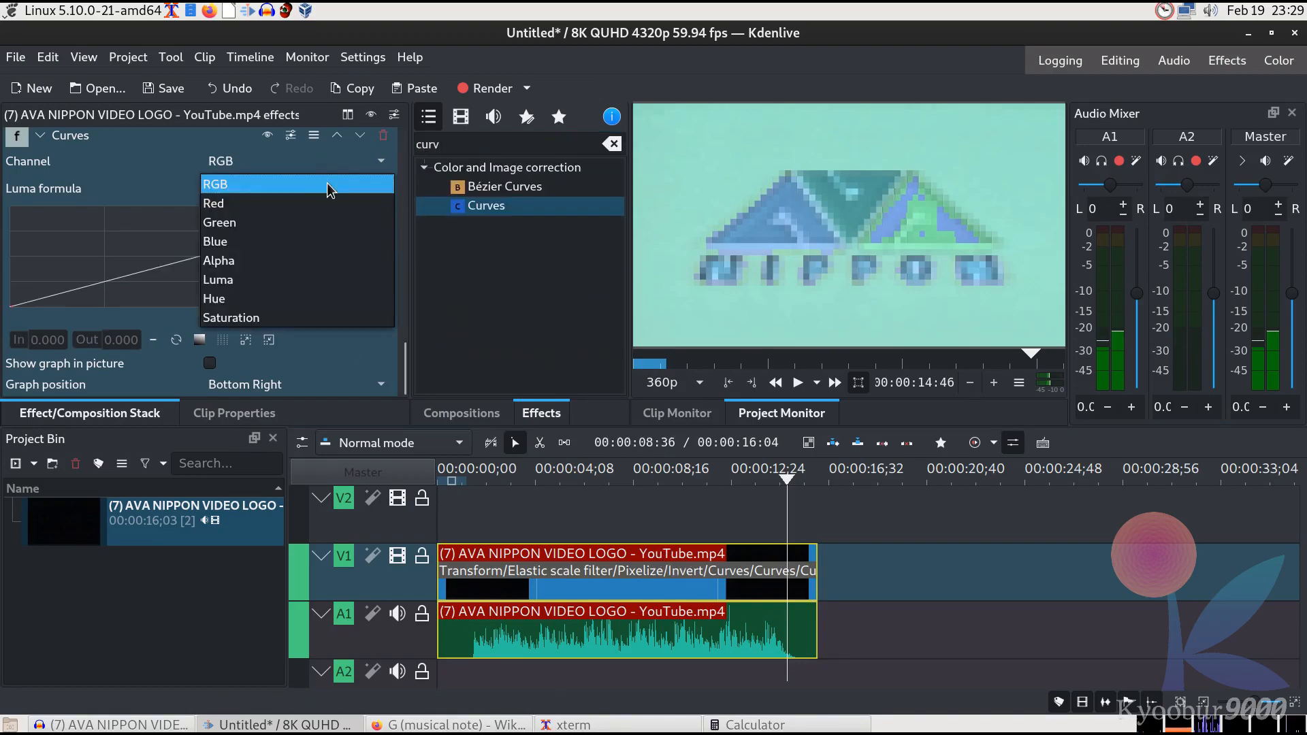
click(325, 277)
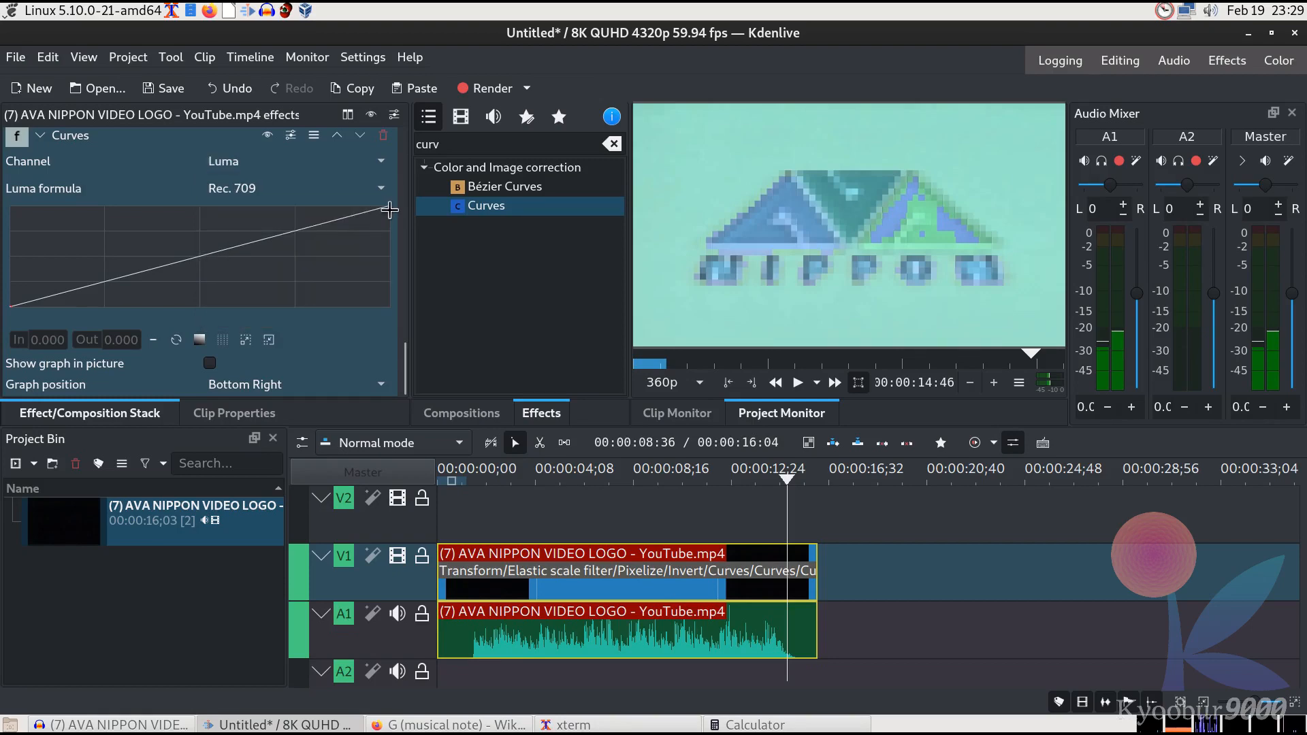
Raise the Luma curve's start and end points, then remove this extra Curves effect from the clip
drag(390, 209, 430, 189)
mouse_move(10, 306)
mouse_down()
mouse_move(5, 265)
mouse_move(9, 290)
mouse_up()
drag(390, 206, 309, 155)
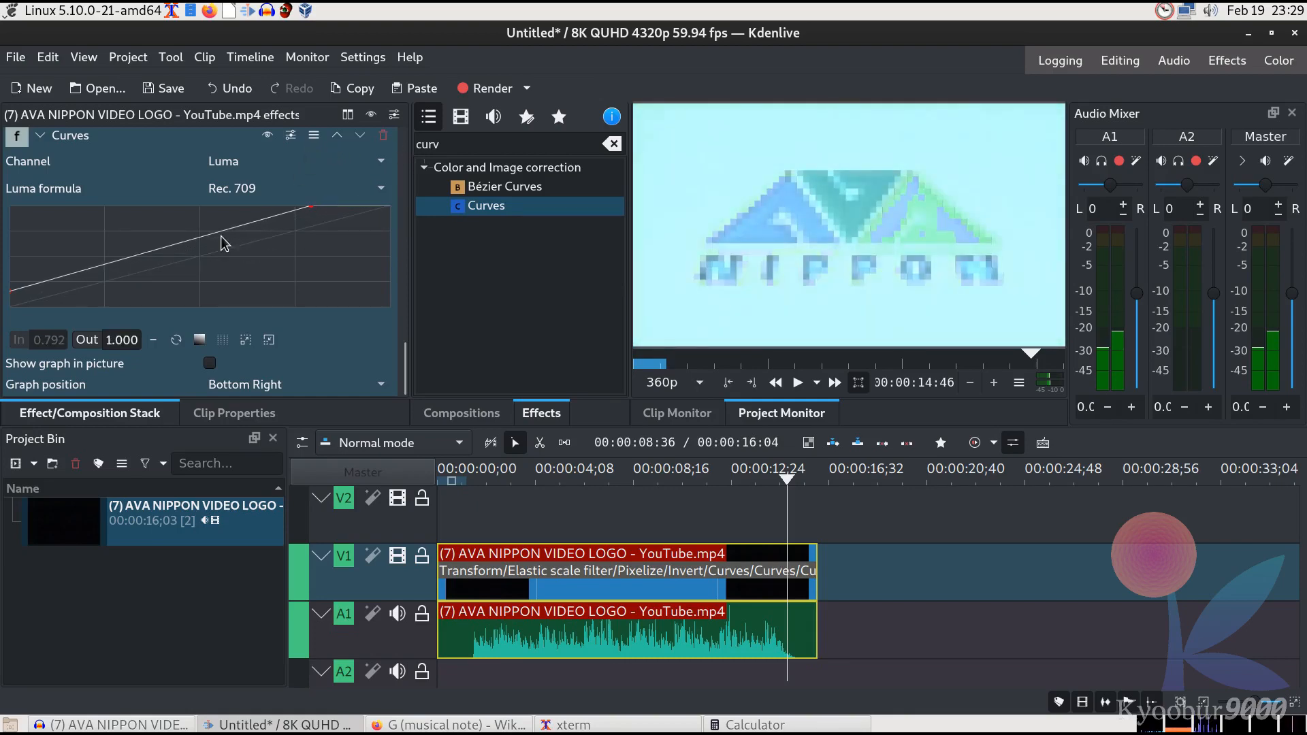
click(383, 135)
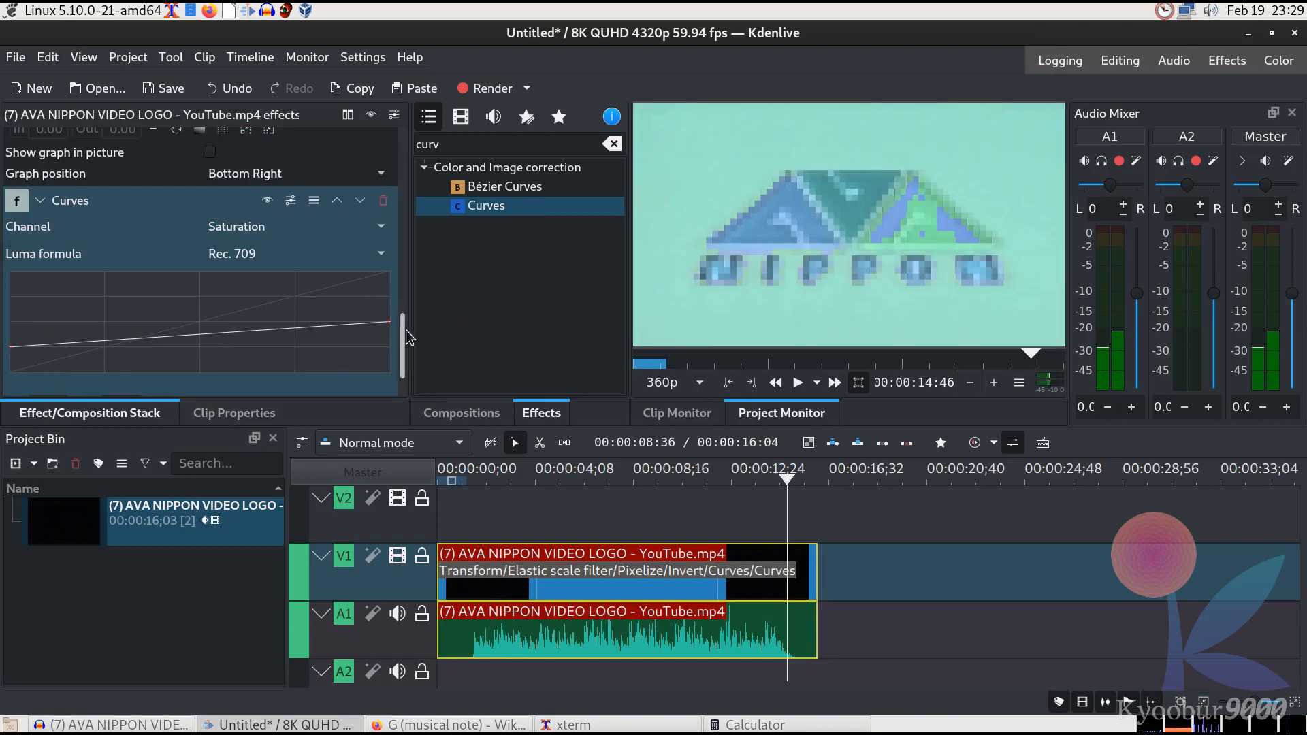
Scroll through the clip's effect stack to review the Invert and Curves effects
scroll(407, 354, down, 2)
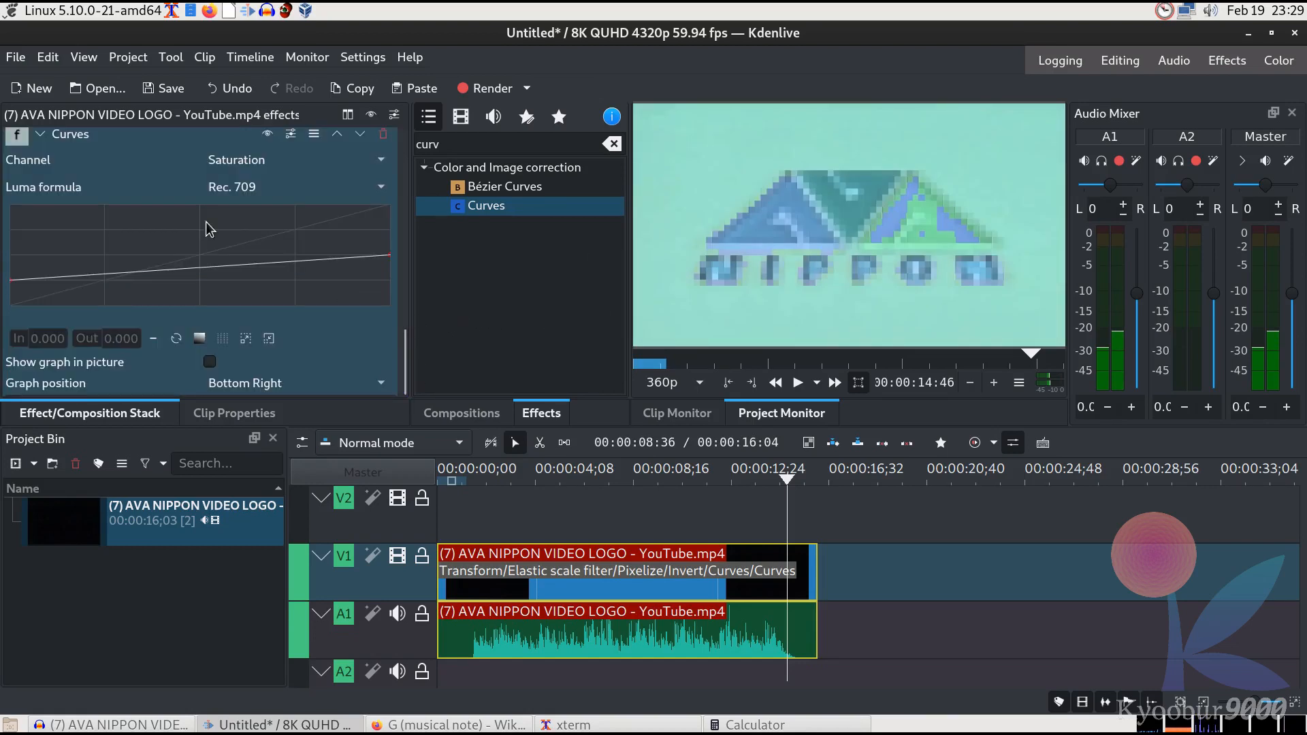
drag(405, 362, 408, 281)
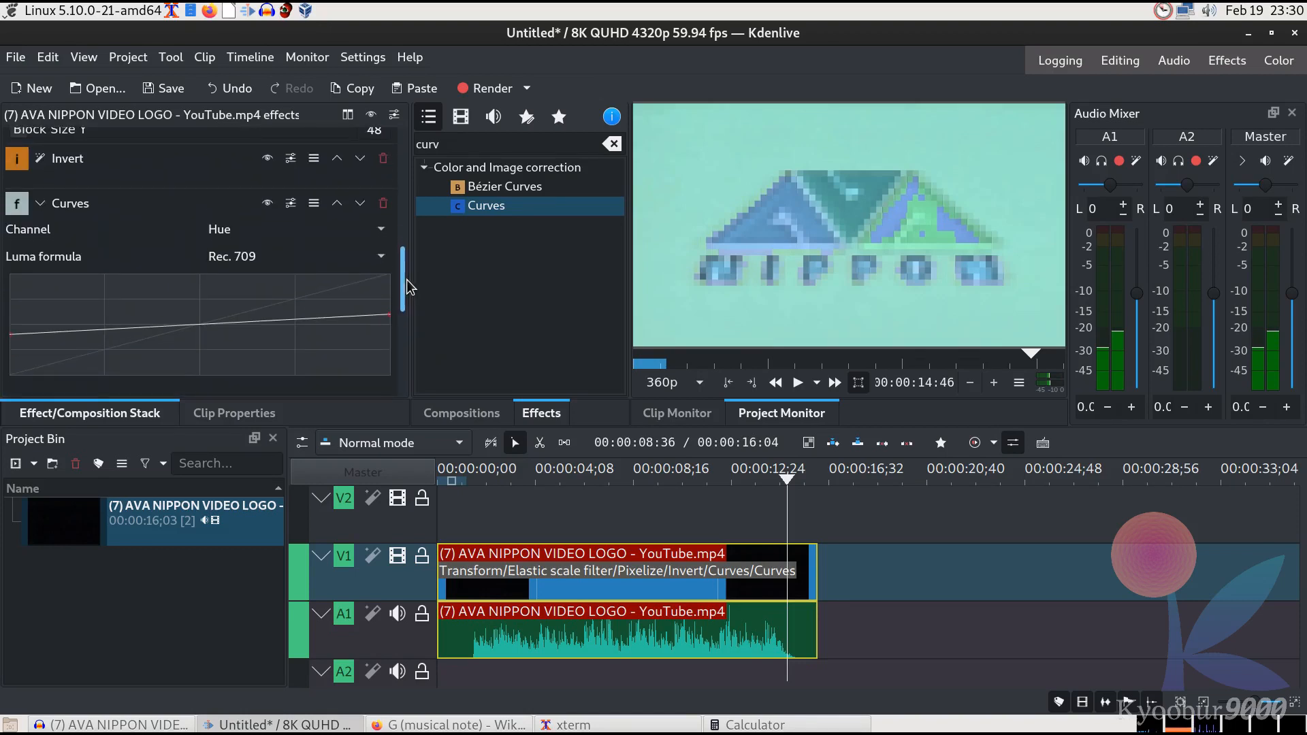
drag(407, 279, 411, 372)
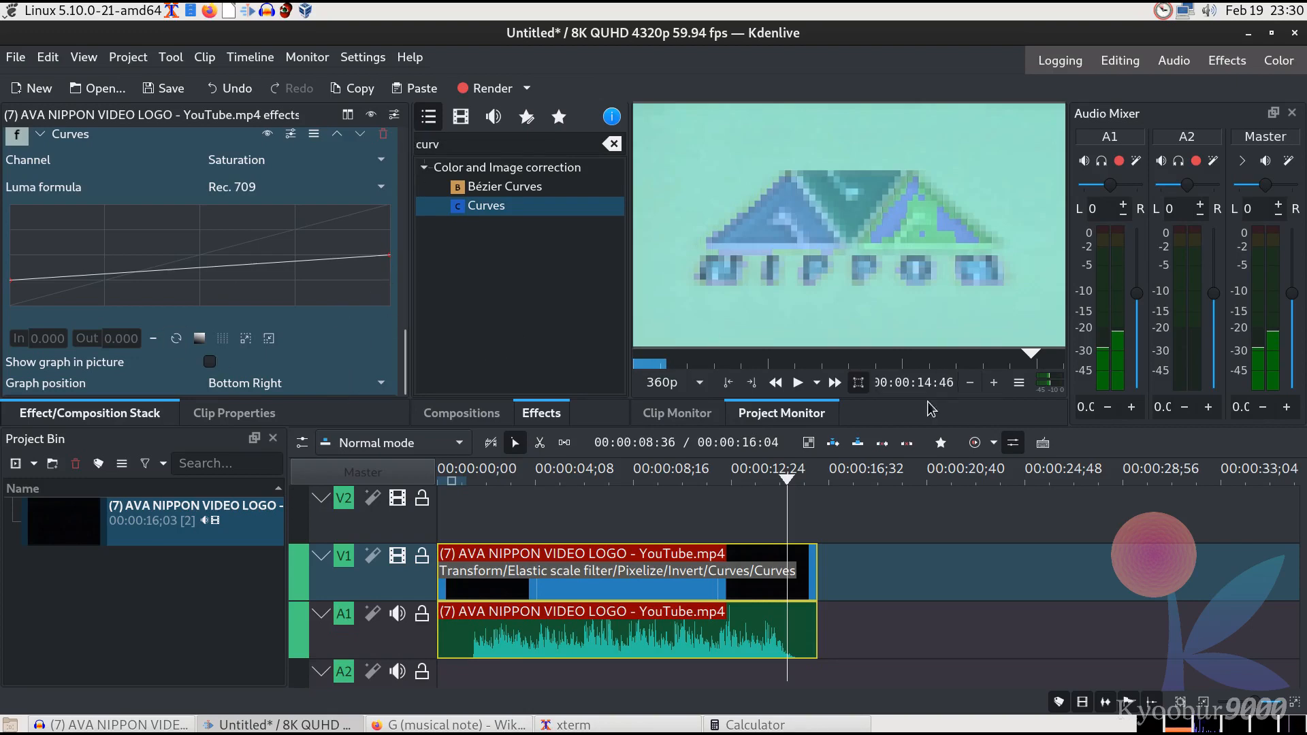
click(563, 207)
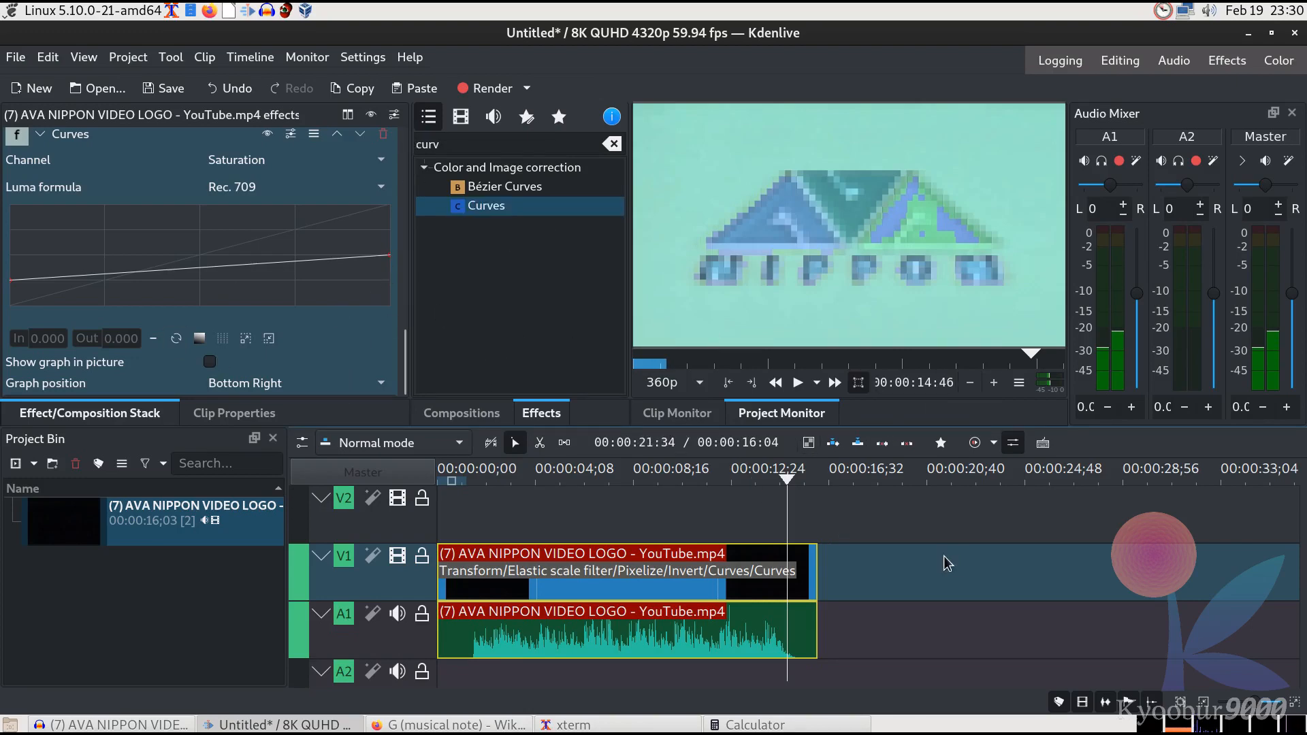